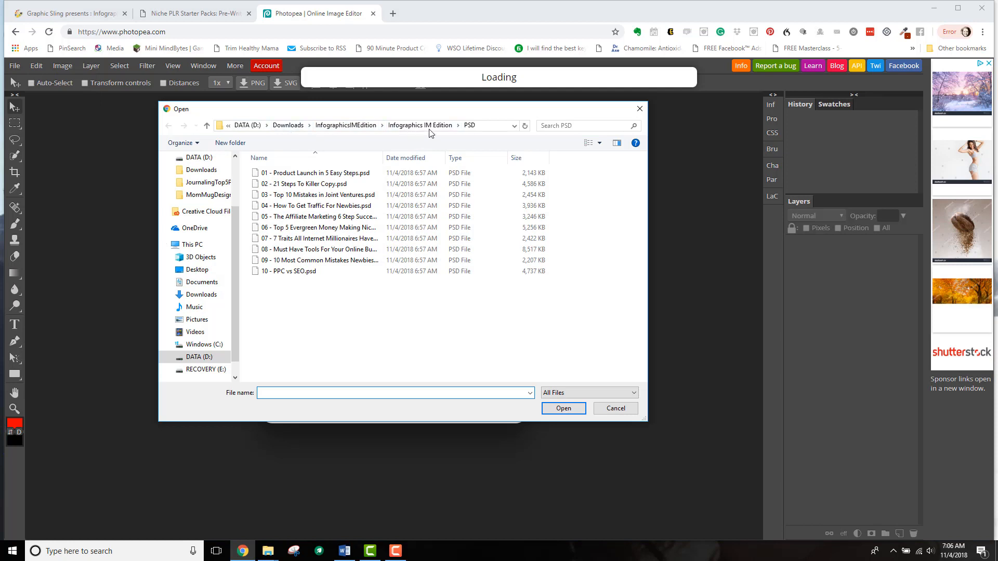
Open 01 - Product Launch in 5 Easy Steps.psd from the PSD folder of Infographics IM Edition
{"action": "left_click", "coordinate": [339, 126]}
{"action": "double_click", "coordinate": [277, 174]}
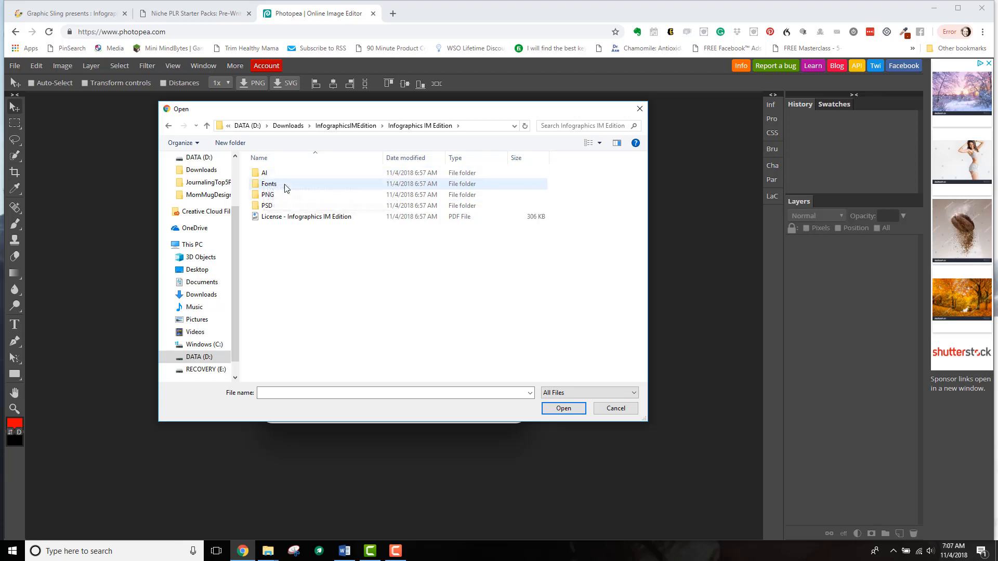
{"action": "double_click", "coordinate": [266, 206]}
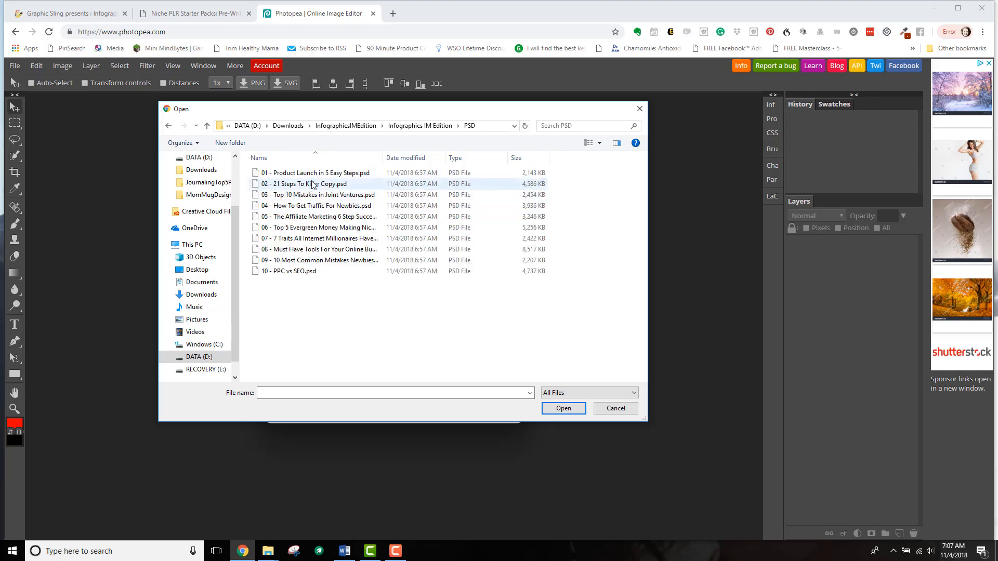
{"action": "double_click", "coordinate": [291, 172]}
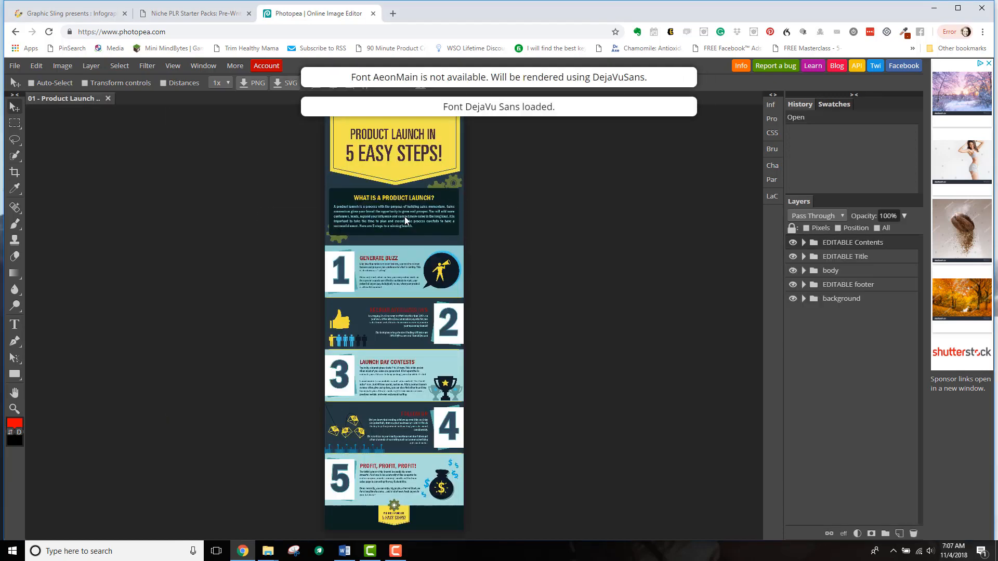
Switch to File Explorer and look through font folder 01 in the extracted Infographics IM Edition download
{"action": "key", "text": "alt+Tab"}
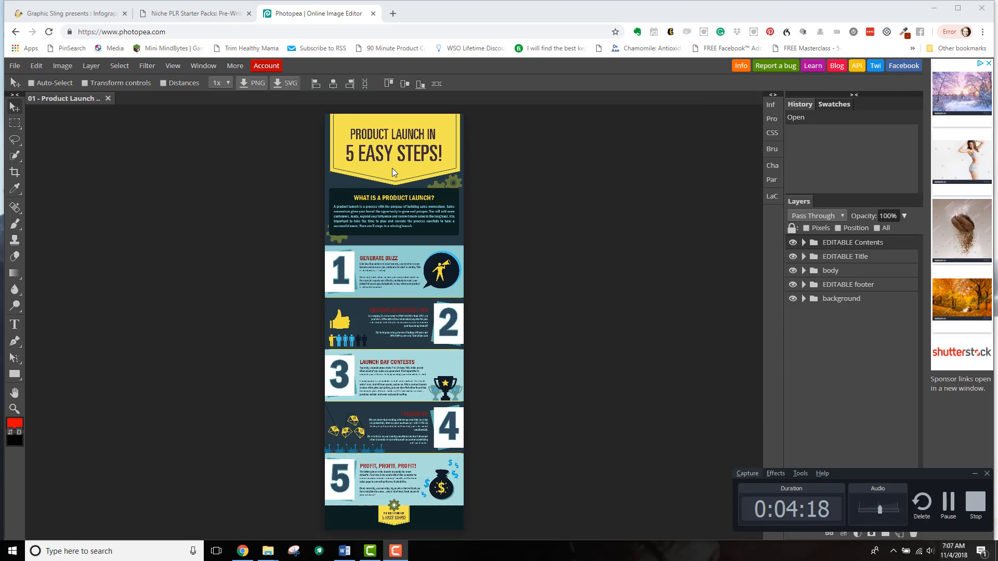
{"action": "key", "text": "alt+Tab"}
{"action": "key", "text": "Tab"}
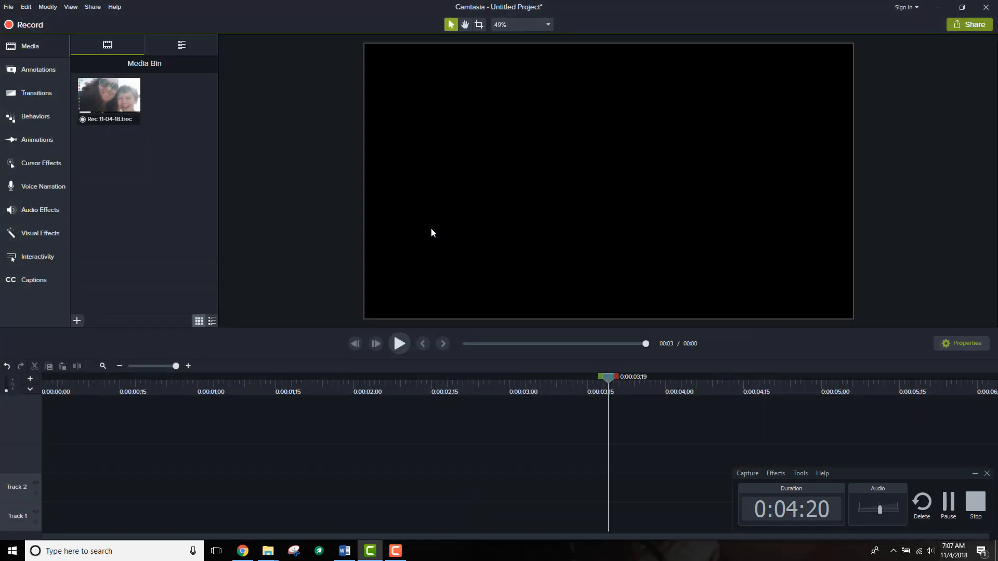
{"action": "key", "text": "alt+Tab"}
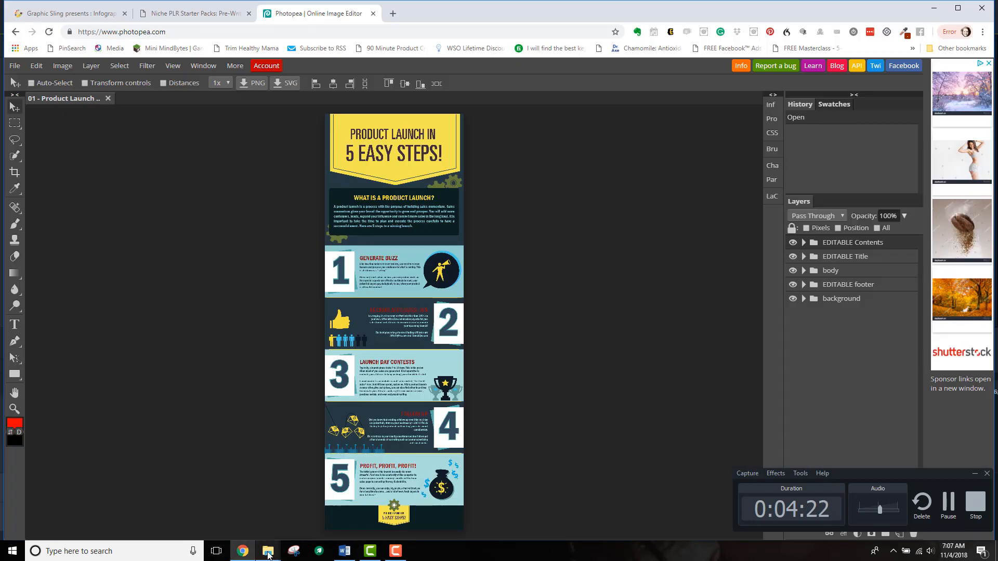
{"action": "mouse_move", "coordinate": [267, 551]}
{"action": "left_click", "coordinate": [291, 481]}
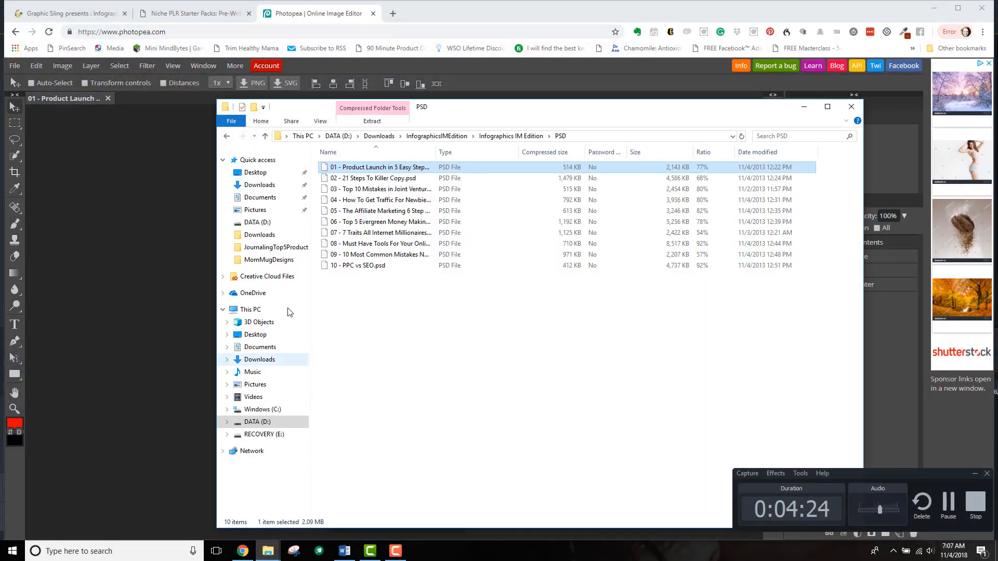
{"action": "left_click", "coordinate": [379, 136]}
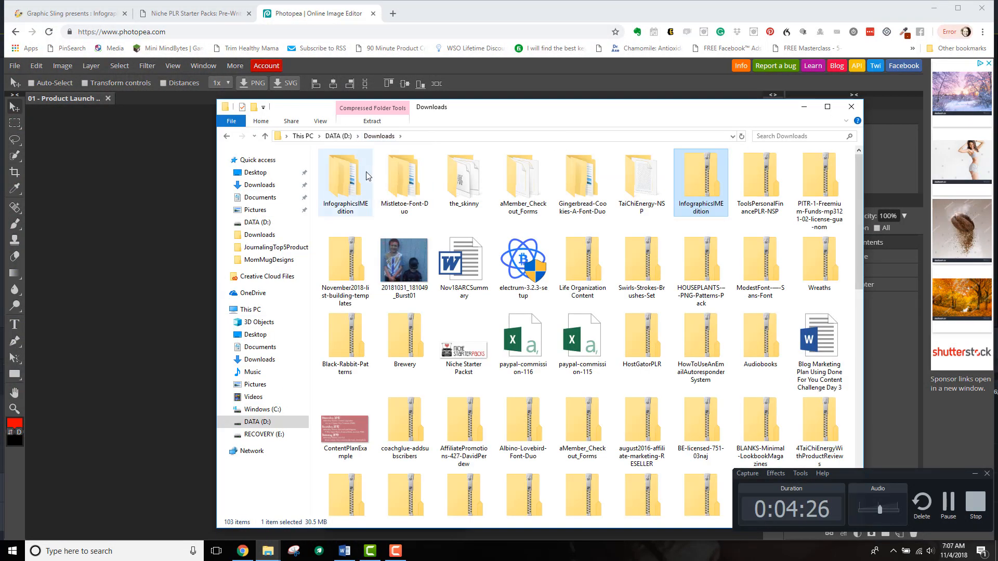
{"action": "double_click", "coordinate": [345, 182]}
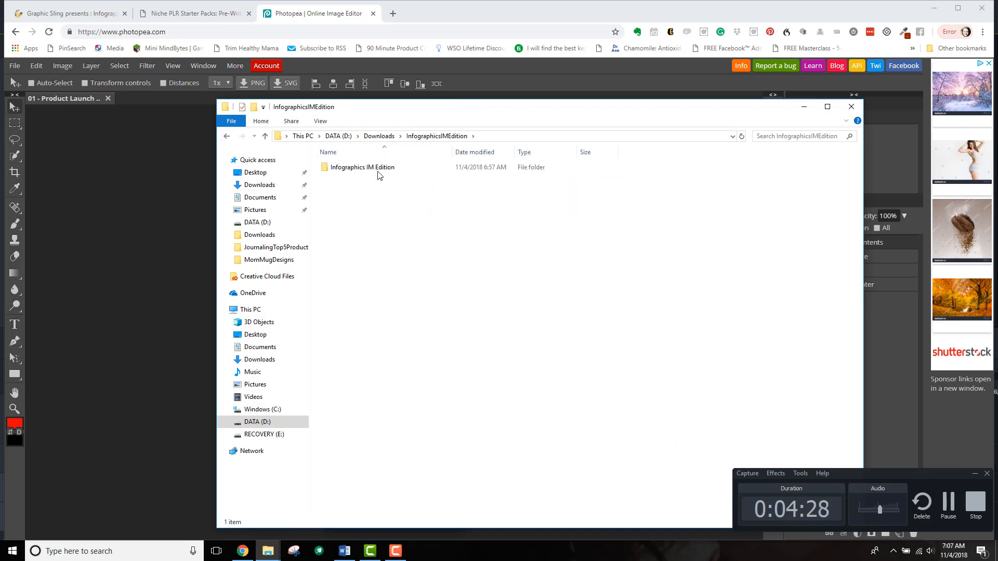
{"action": "double_click", "coordinate": [378, 168]}
{"action": "double_click", "coordinate": [343, 178]}
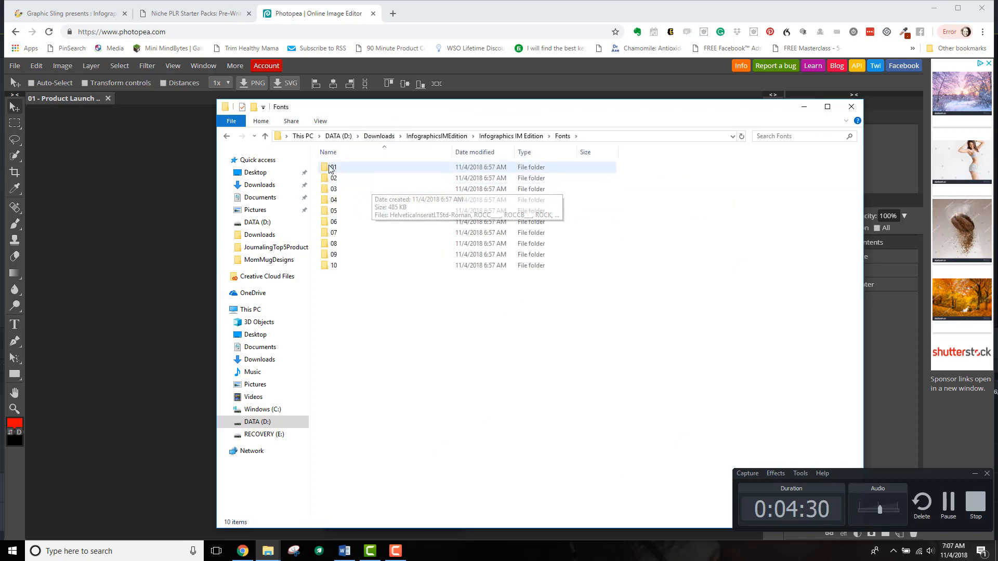
{"action": "double_click", "coordinate": [331, 168]}
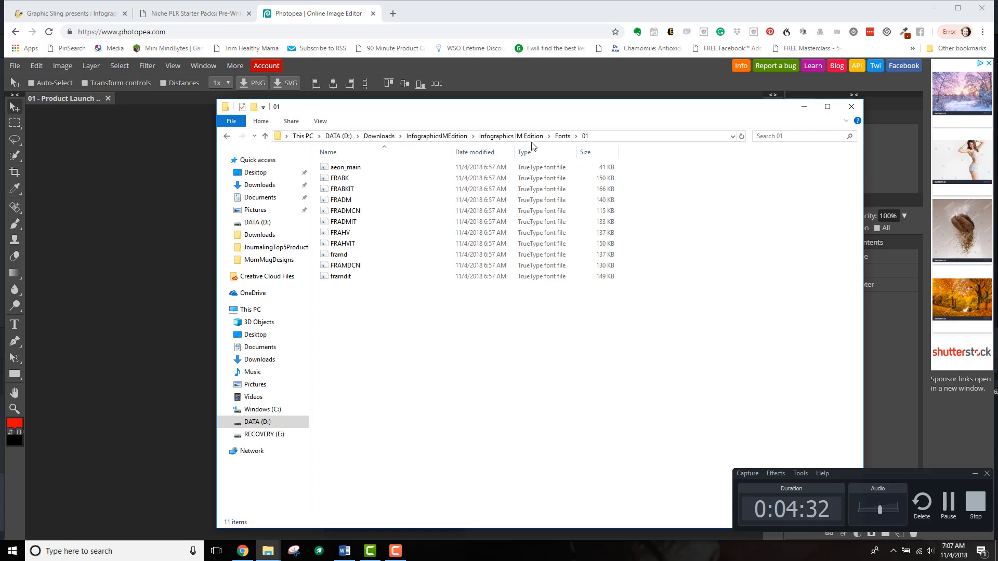
{"action": "left_click_drag", "start_coordinate": [464, 116], "coordinate": [460, 126]}
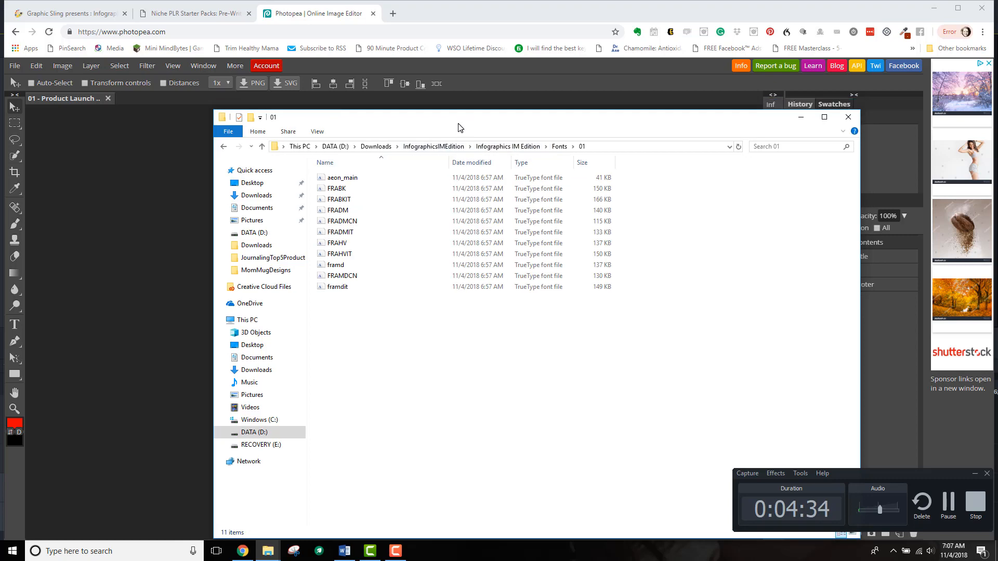
Return to the infographic in Photopea and minimize the screen recorder window
{"action": "left_click", "coordinate": [15, 68]}
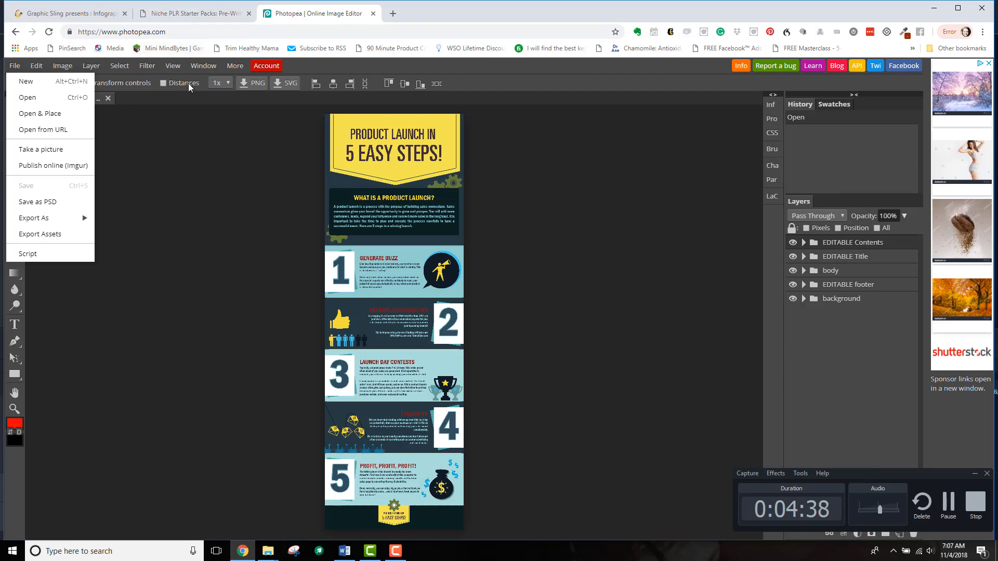
{"action": "left_click", "coordinate": [229, 203]}
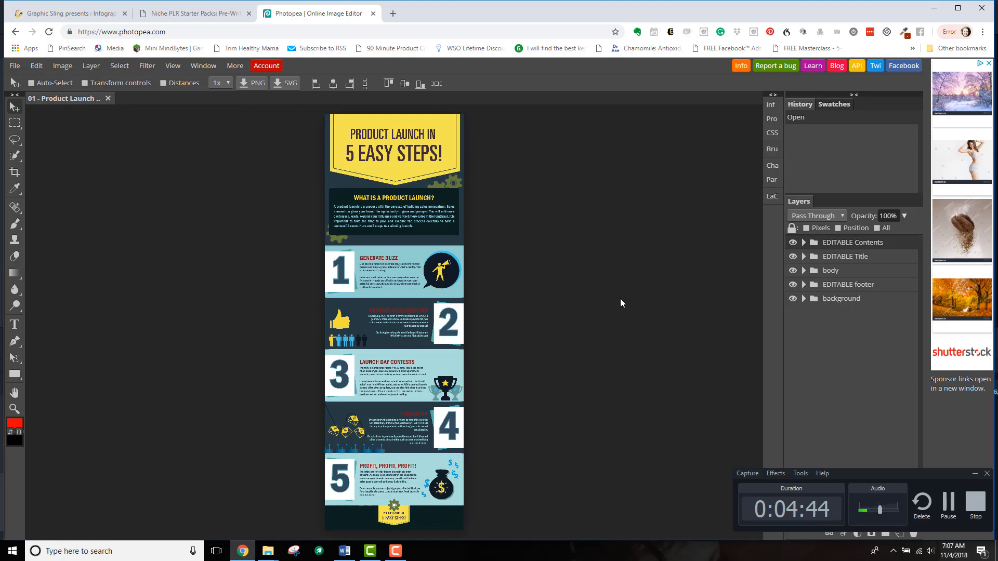
{"action": "left_click", "coordinate": [973, 474]}
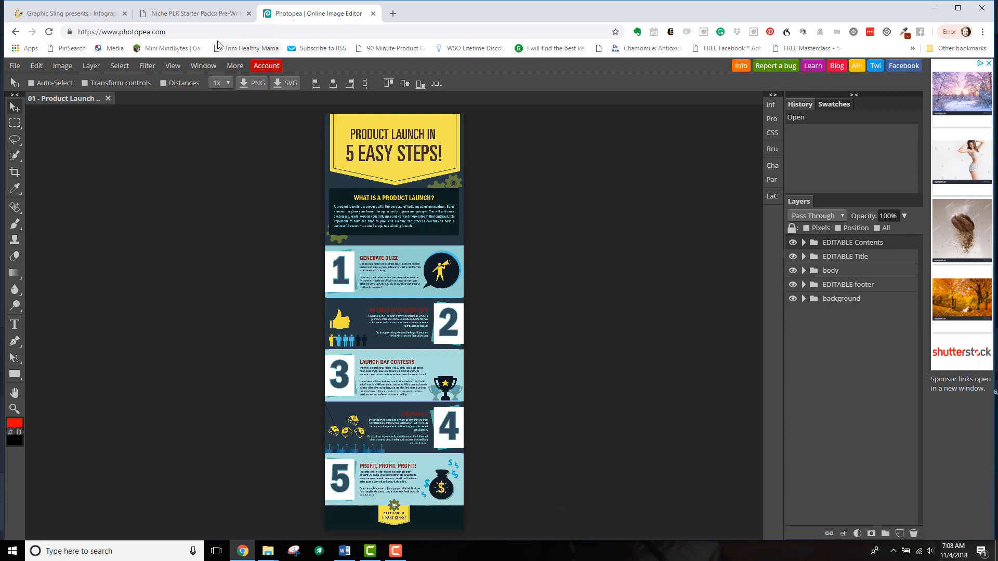
Hide the EDITABLE Contents group to examine which parts of the infographic it holds, and show it again
{"action": "left_click", "coordinate": [173, 66]}
{"action": "left_click", "coordinate": [181, 82]}
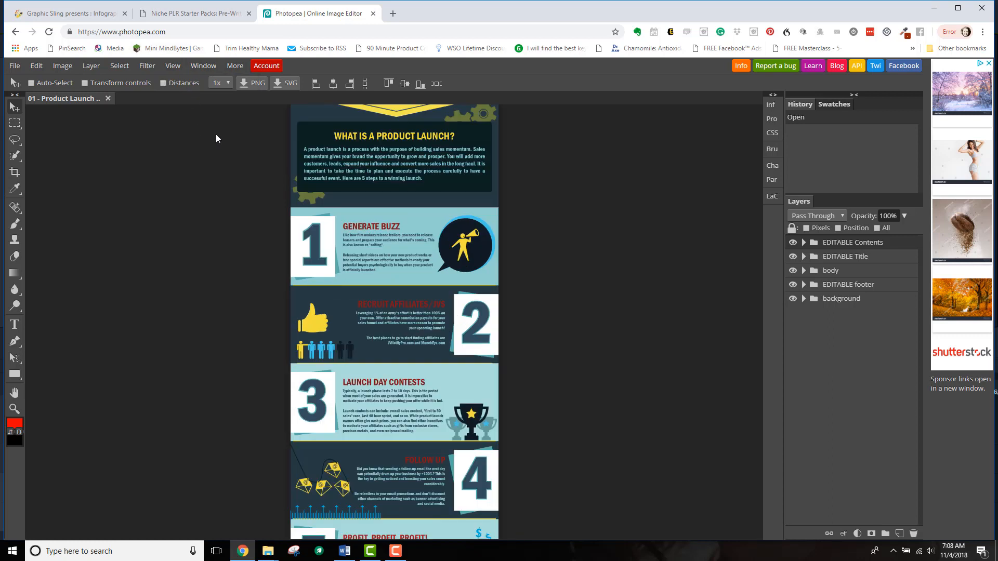
{"action": "scroll", "coordinate": [217, 136], "scroll_direction": "up", "scroll_amount": 2}
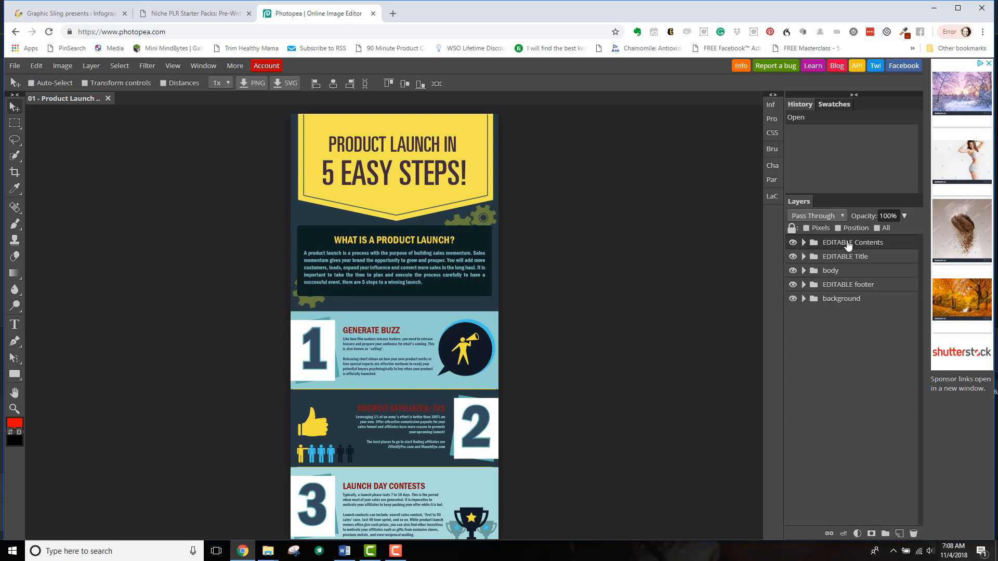
{"action": "left_click", "coordinate": [793, 243]}
{"action": "scroll", "coordinate": [427, 269], "scroll_direction": "down", "scroll_amount": 5}
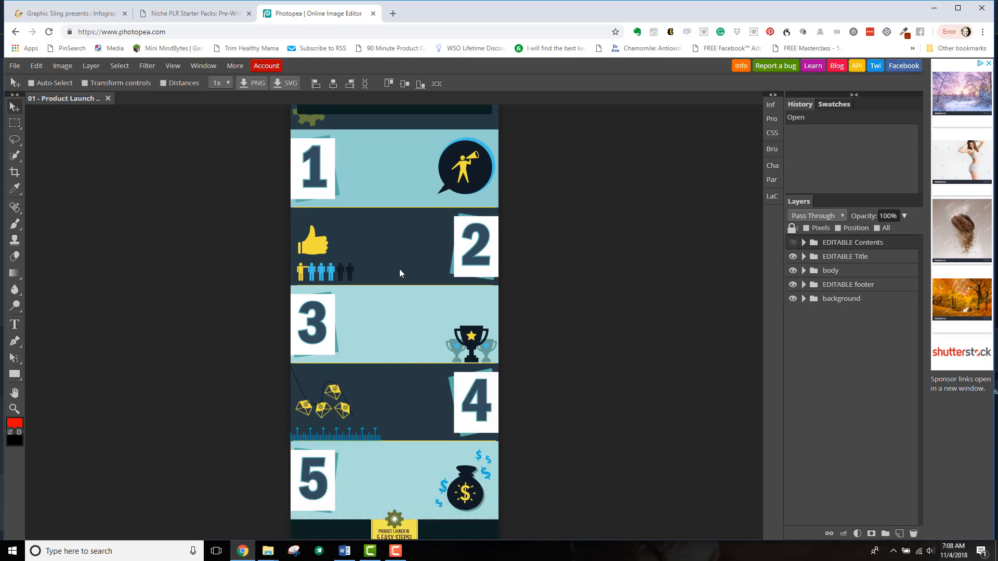
{"action": "scroll", "coordinate": [414, 312], "scroll_direction": "up", "scroll_amount": 3}
{"action": "scroll", "coordinate": [409, 291], "scroll_direction": "up", "scroll_amount": 2}
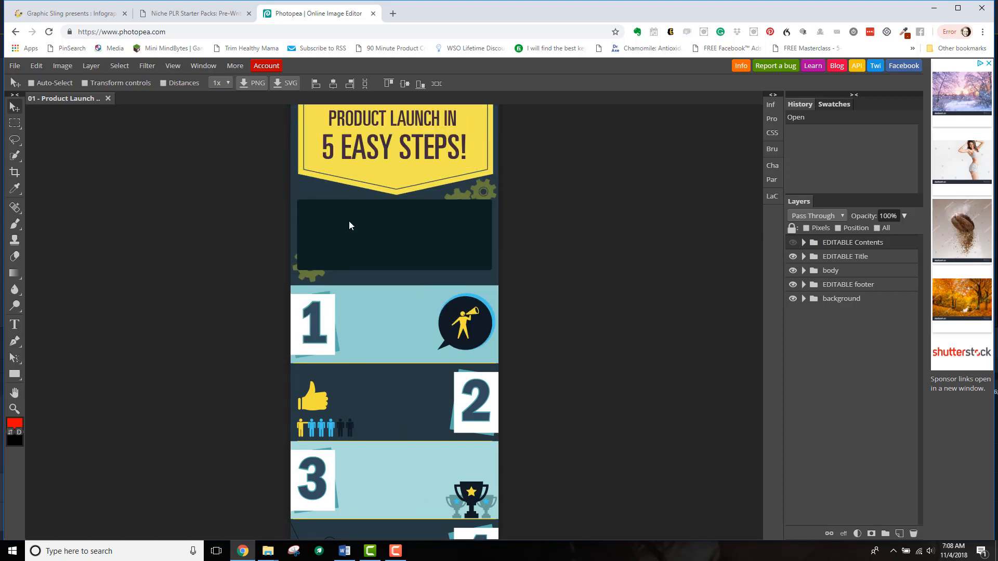
{"action": "left_click", "coordinate": [793, 243]}
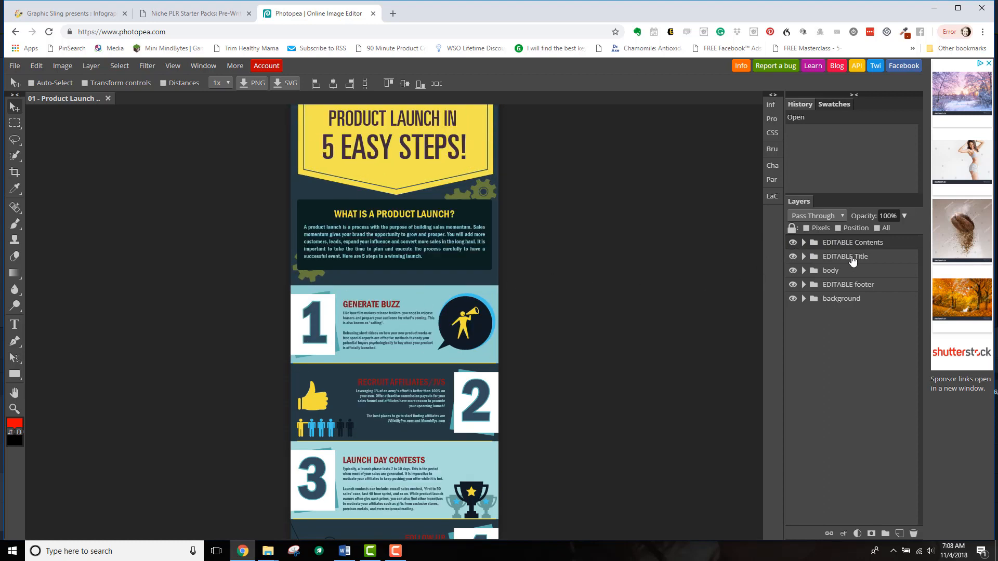
Hide and show the EDITABLE Title and body groups one at a time to examine what each contains
{"action": "left_click", "coordinate": [793, 257]}
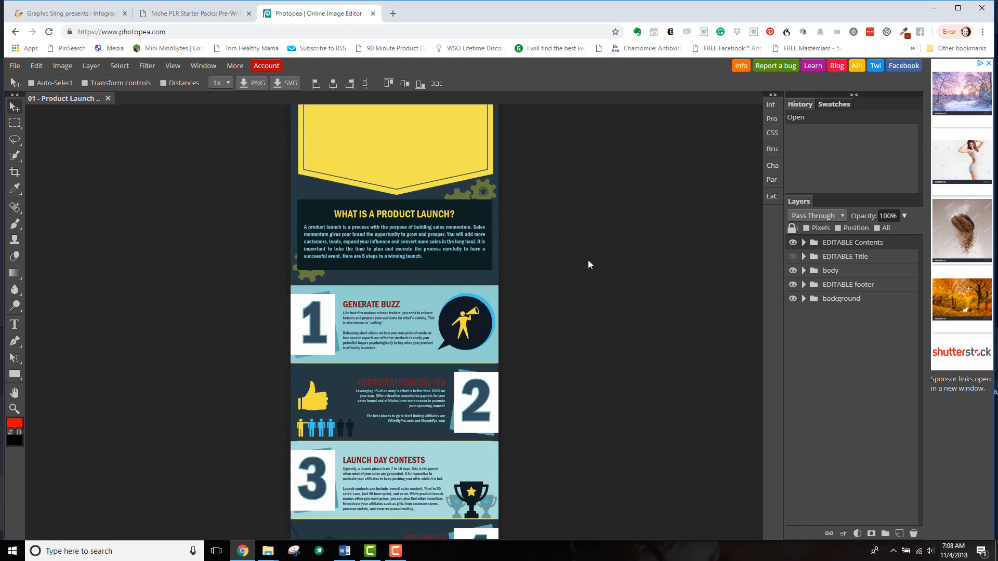
{"action": "left_click", "coordinate": [792, 257]}
{"action": "left_click", "coordinate": [792, 270]}
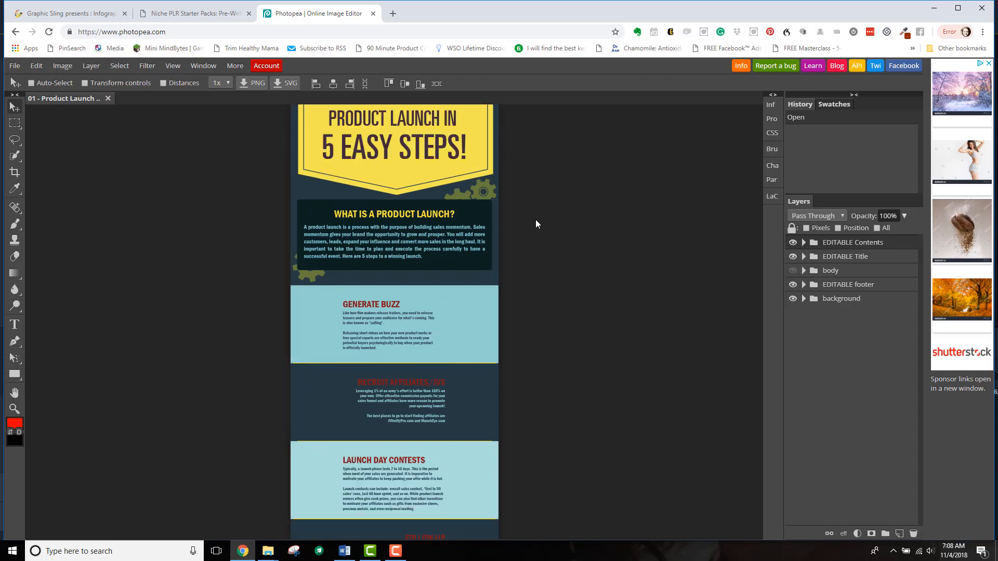
{"action": "scroll", "coordinate": [356, 234], "scroll_direction": "down", "scroll_amount": 1}
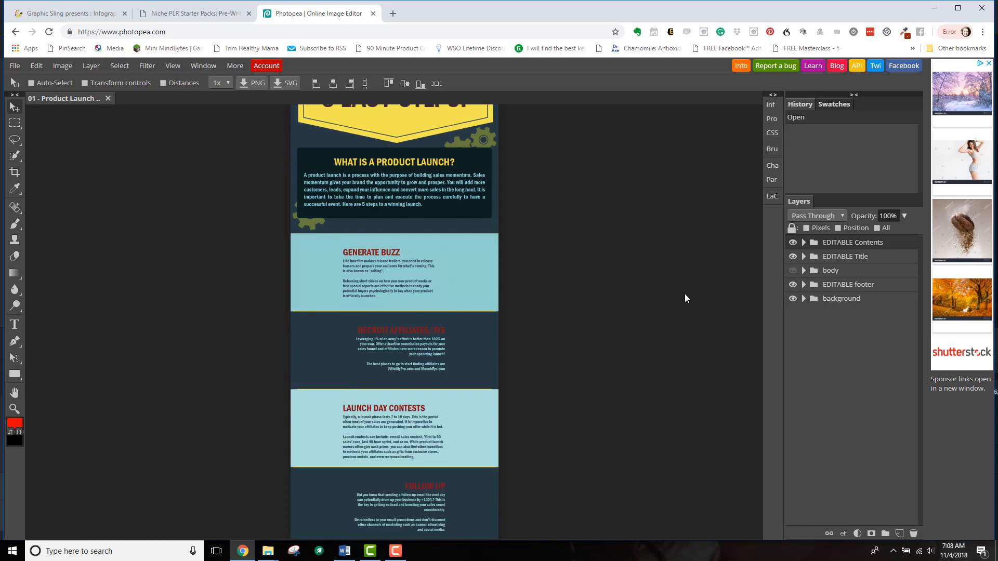
{"action": "left_click", "coordinate": [792, 271]}
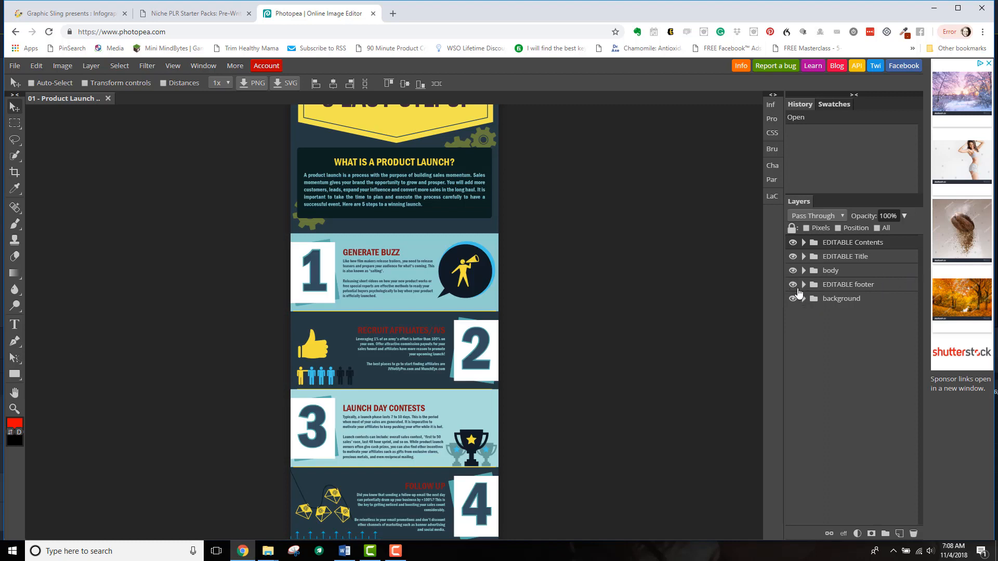
Hide and show the EDITABLE footer and background groups one at a time to examine what each contains
{"action": "left_click", "coordinate": [792, 285]}
{"action": "scroll", "coordinate": [581, 286], "scroll_direction": "down", "scroll_amount": 5}
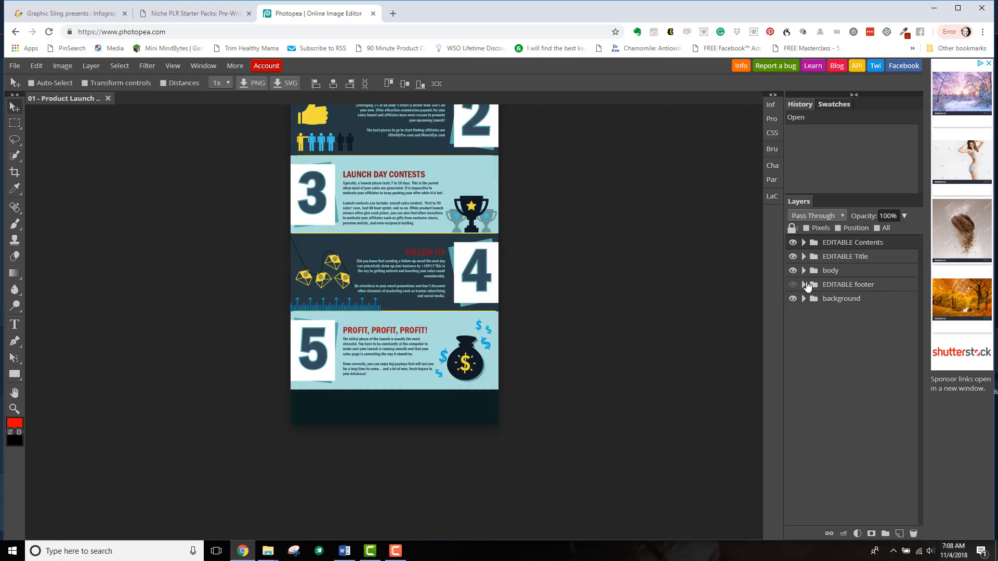
{"action": "left_click", "coordinate": [793, 285]}
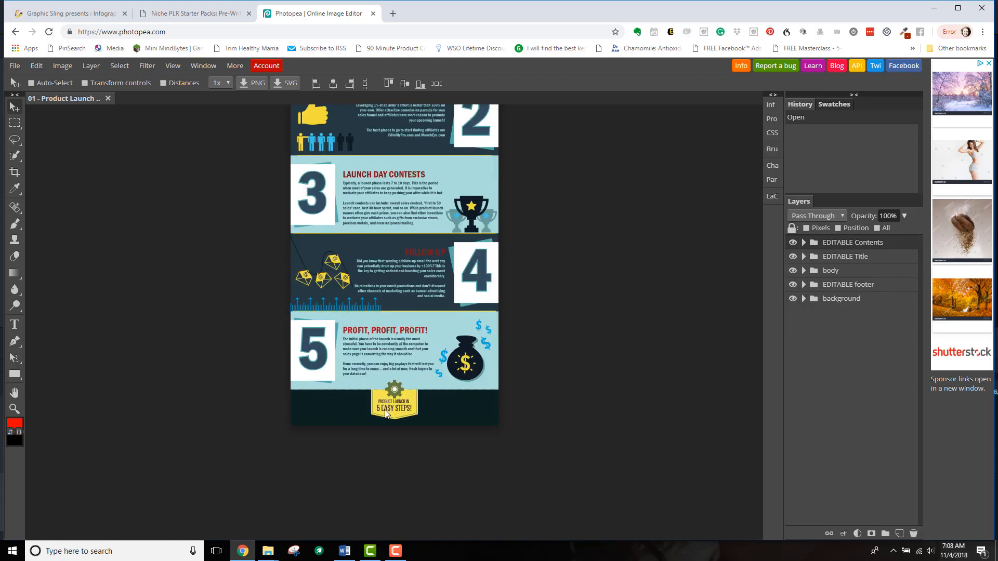
{"action": "left_click", "coordinate": [792, 284]}
{"action": "left_click", "coordinate": [792, 285]}
{"action": "left_click", "coordinate": [792, 300]}
{"action": "scroll", "coordinate": [596, 317], "scroll_direction": "up", "scroll_amount": 5}
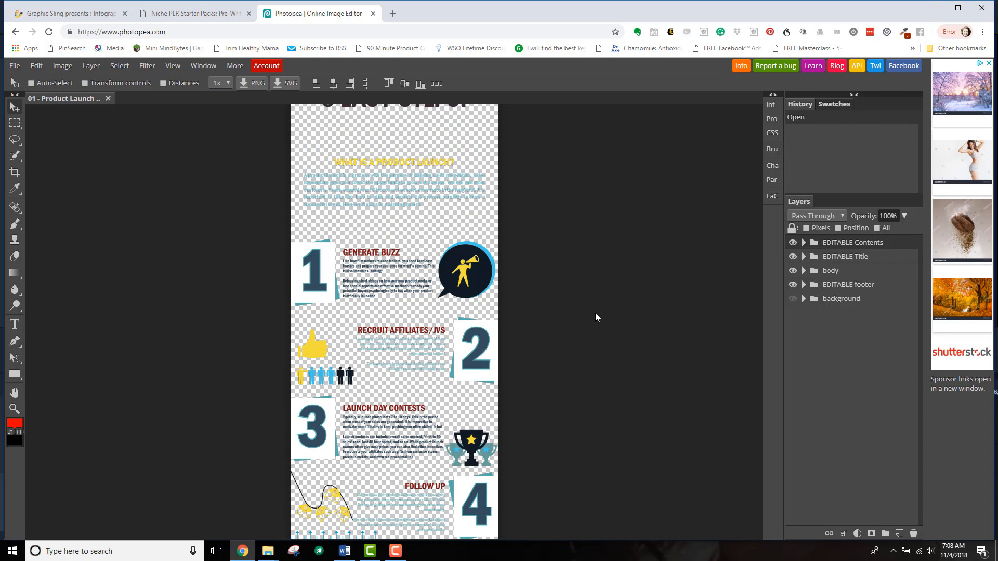
{"action": "scroll", "coordinate": [595, 313], "scroll_direction": "up", "scroll_amount": 3}
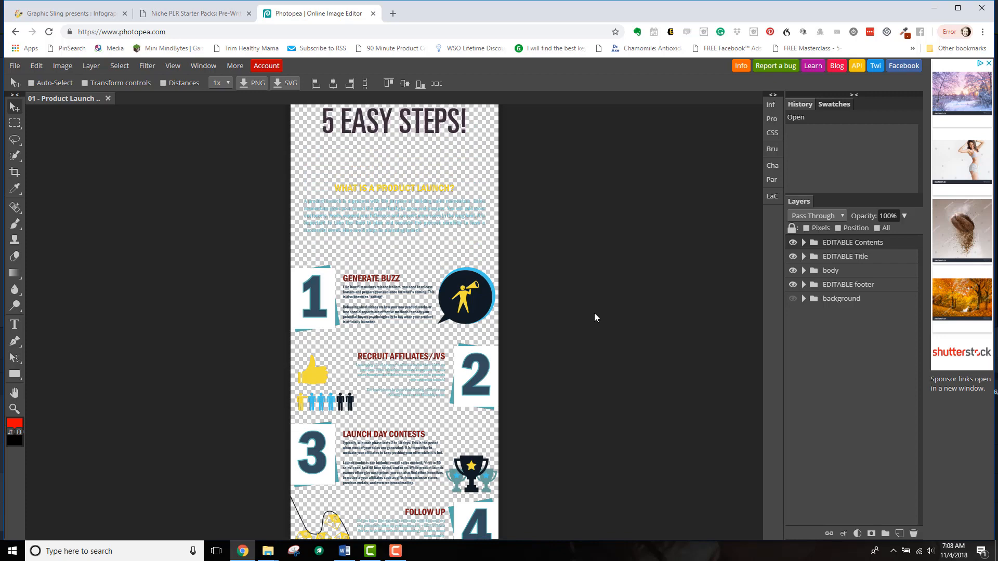
{"action": "left_click", "coordinate": [793, 300]}
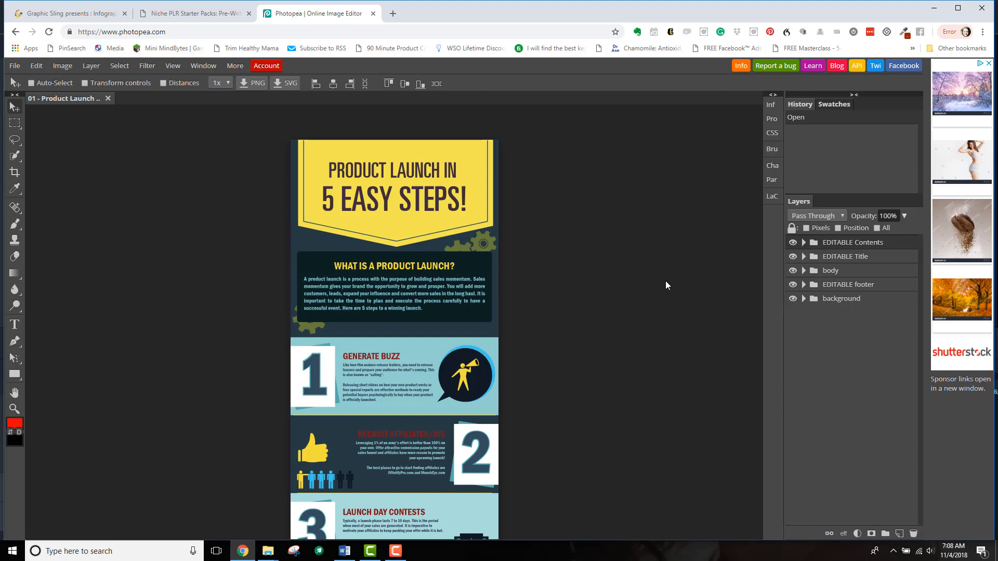
Check the EDITABLE Title group by hiding and showing it, and expand it to reveal its text layers
{"action": "left_click", "coordinate": [173, 66]}
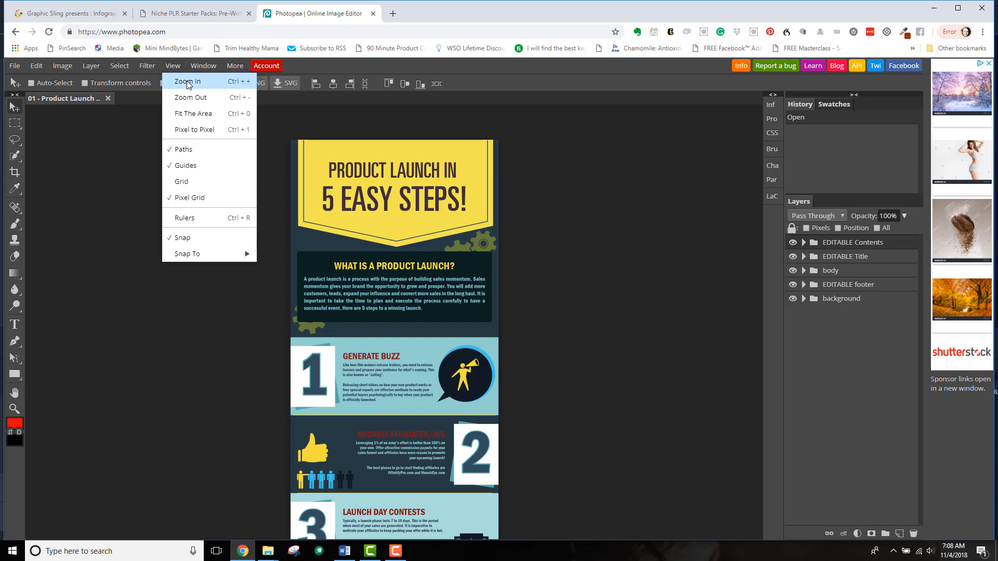
{"action": "left_click", "coordinate": [183, 81]}
{"action": "scroll", "coordinate": [380, 123], "scroll_direction": "up", "scroll_amount": 2}
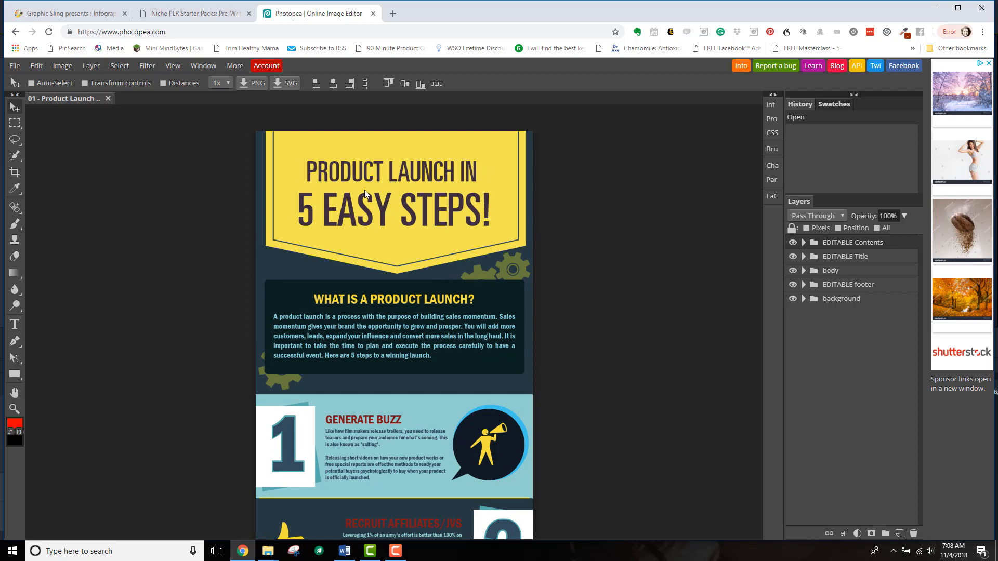
{"action": "left_click", "coordinate": [844, 258]}
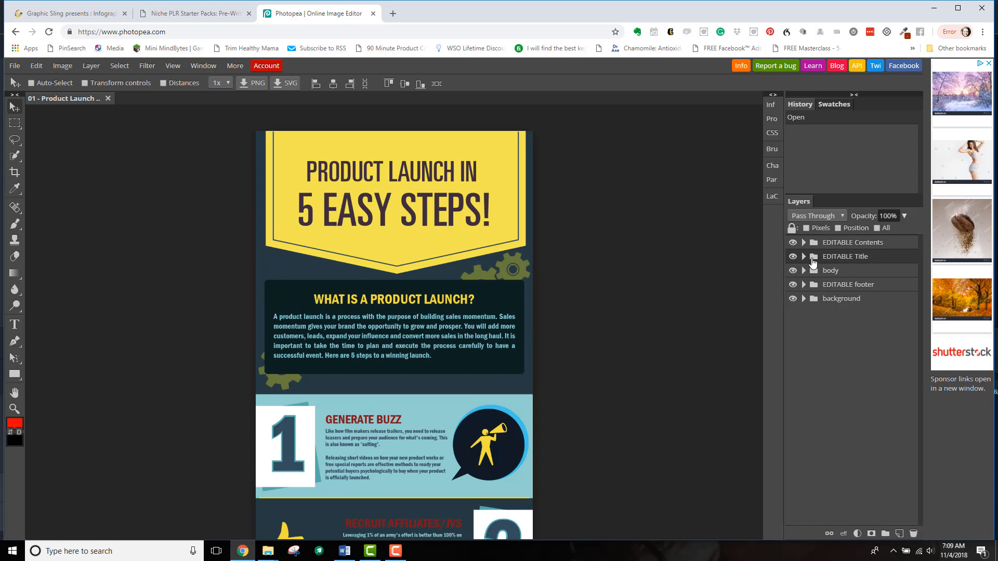
{"action": "left_click", "coordinate": [793, 257]}
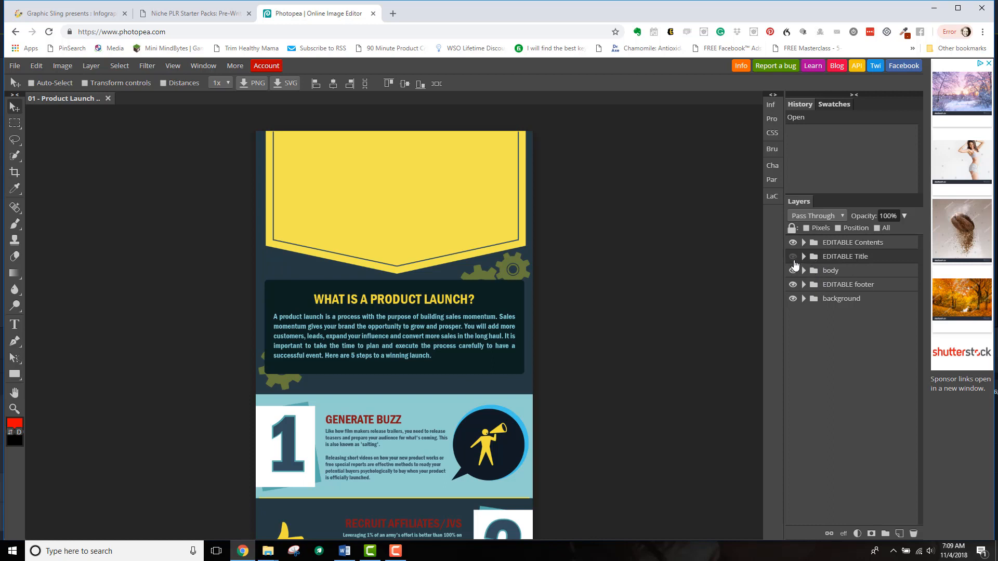
{"action": "left_click", "coordinate": [793, 257]}
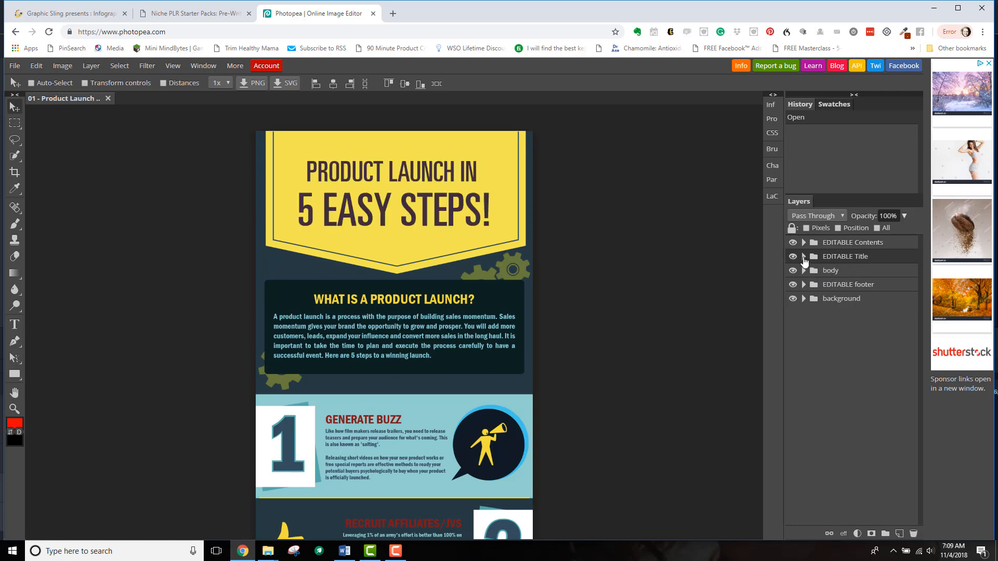
{"action": "left_click", "coordinate": [804, 257]}
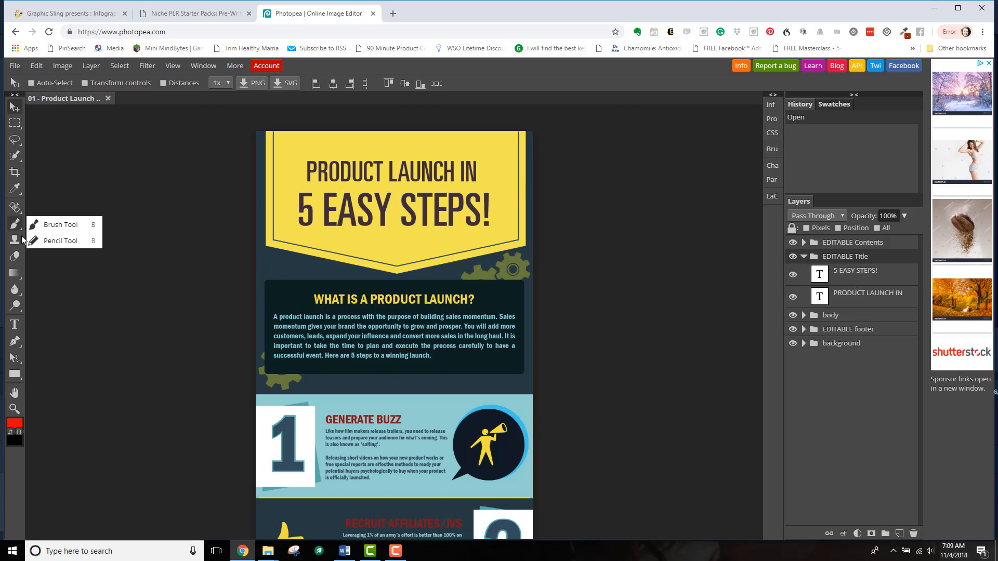
Open the PRODUCT LAUNCH IN title line for editing with the Type tool and select its text
{"action": "left_click", "coordinate": [15, 324]}
{"action": "left_click", "coordinate": [345, 170]}
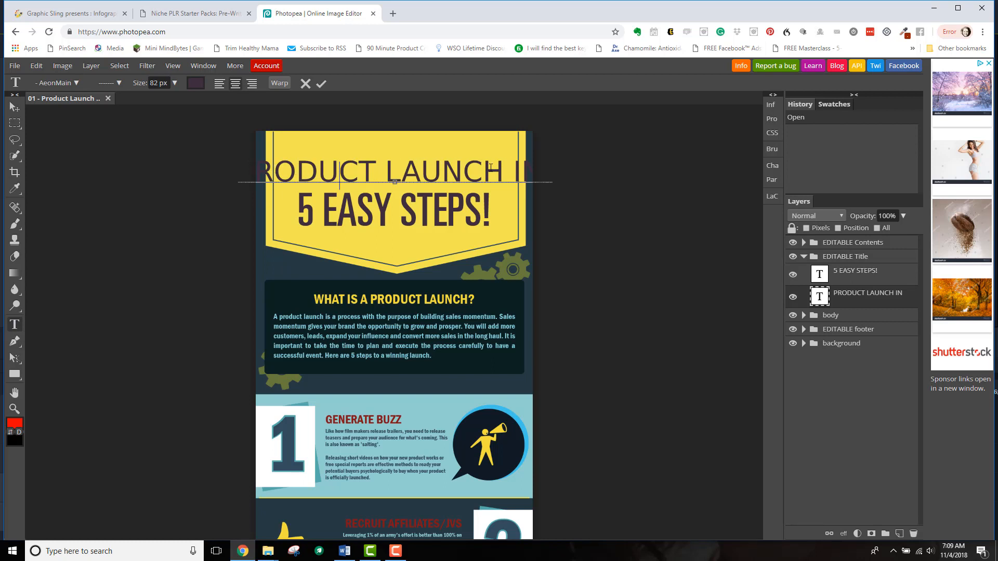
{"action": "left_click_drag", "start_coordinate": [535, 166], "coordinate": [255, 175]}
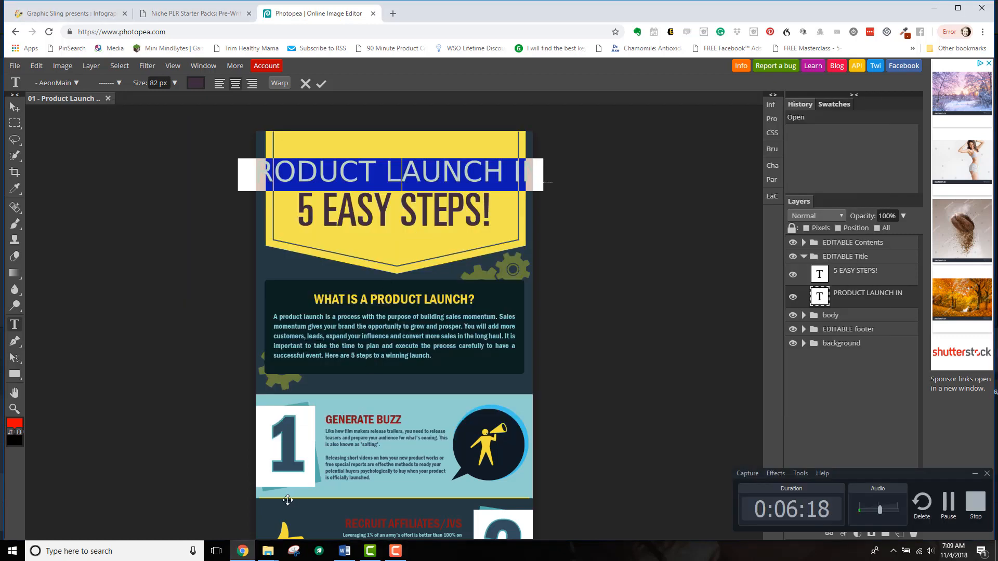
Switch to the Word document about managing personal finances, narrow its window and place it beside the infographic
{"action": "left_click", "coordinate": [344, 552]}
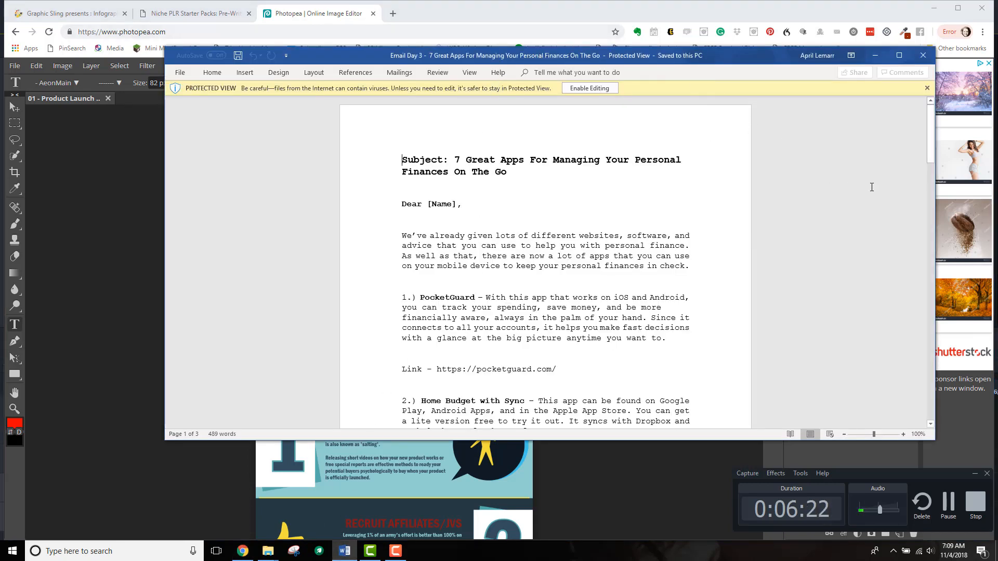
{"action": "left_click_drag", "start_coordinate": [935, 183], "coordinate": [655, 183]}
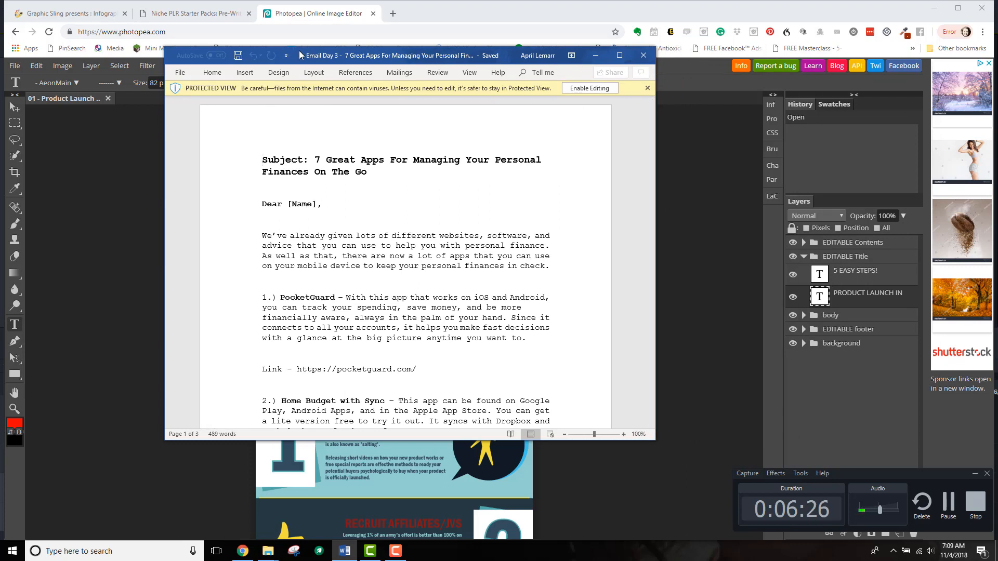
{"action": "left_click_drag", "start_coordinate": [300, 55], "coordinate": [700, 138]}
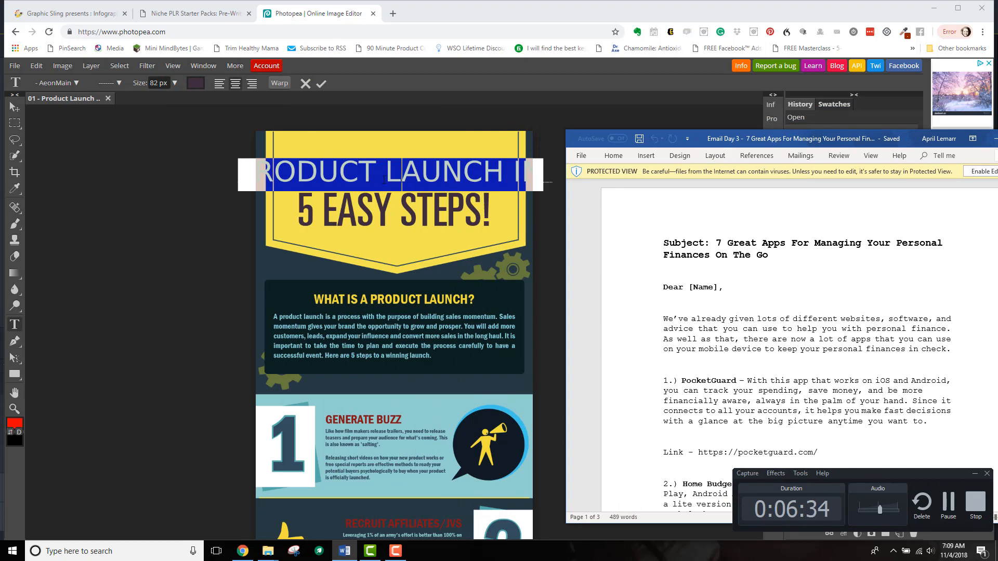
{"action": "key", "text": "BackSpace"}
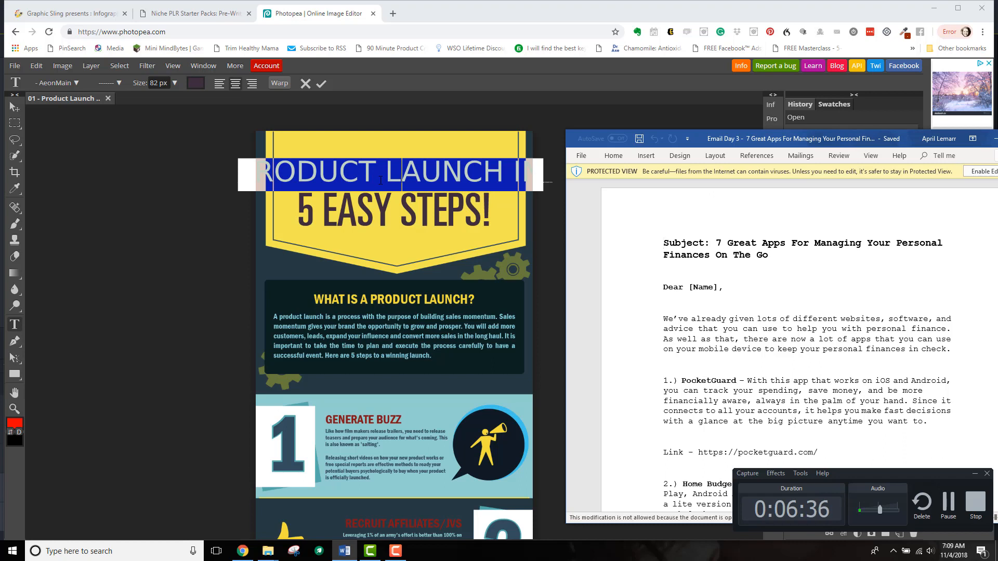
Delete all the text of the PRODUCT LAUNCH IN title line in the Photopea infographic
{"action": "left_click", "coordinate": [338, 174]}
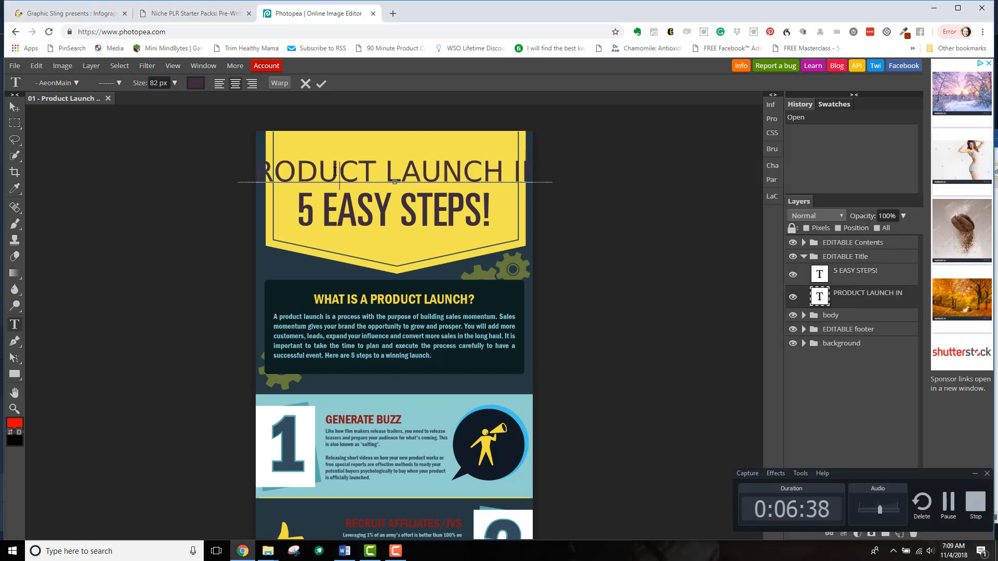
{"action": "double_click", "coordinate": [363, 170]}
{"action": "key", "text": "Delete"}
{"action": "key", "text": "Delete"}
{"action": "key", "text": "Delete"}
{"action": "key", "text": "Delete"}
{"action": "key", "text": "Delete"}
{"action": "key", "text": "Delete"}
{"action": "key", "text": "Delete"}
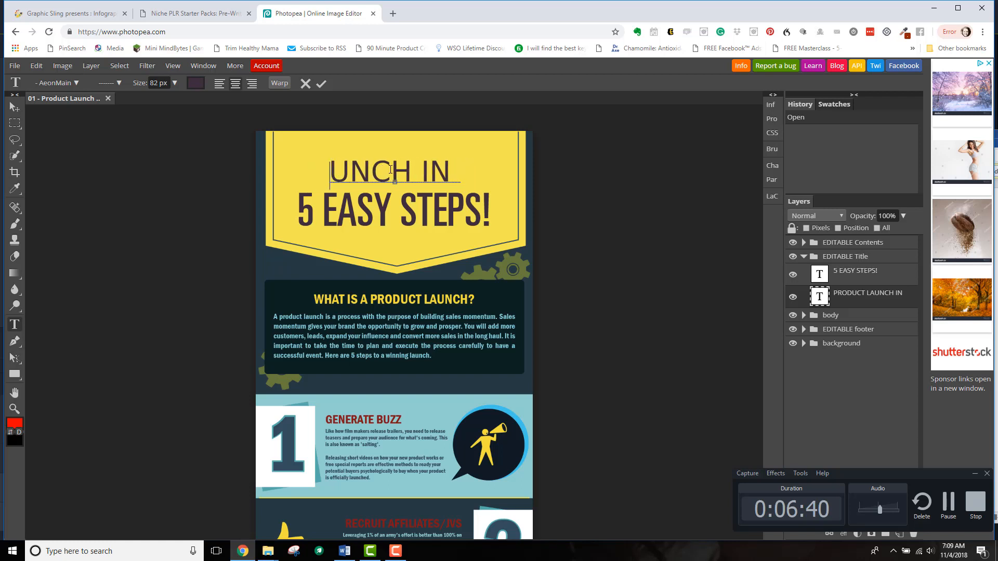
{"action": "key", "text": "Delete"}
{"action": "key", "text": "Delete"}
{"action": "key", "text": "Delete"}
{"action": "key", "text": "Delete"}
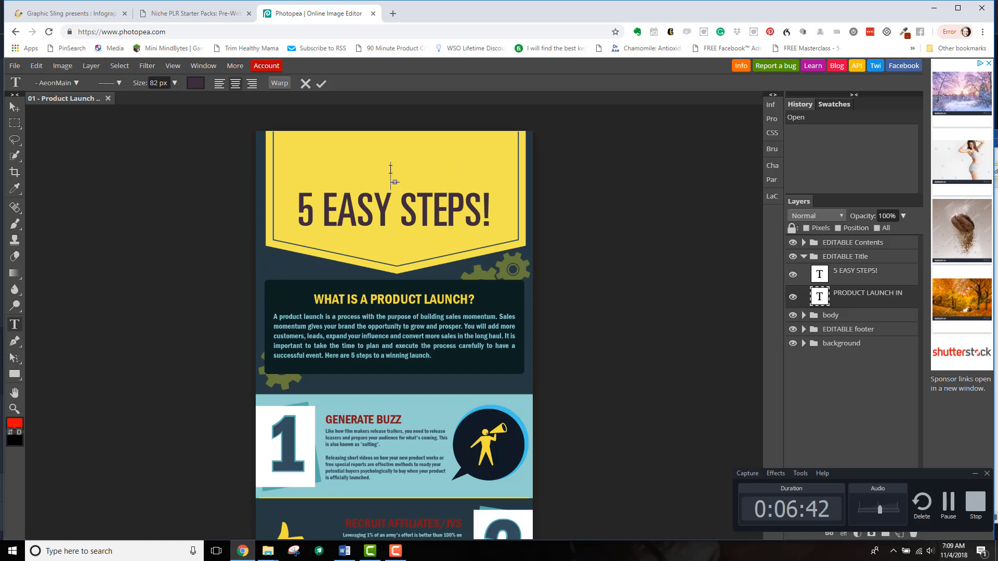
Enter MANAGE PERSONAL FINANACES ON THE GO: in capitals as the text above 5 EASY STEPS!
{"action": "type", "text": "Ma"}
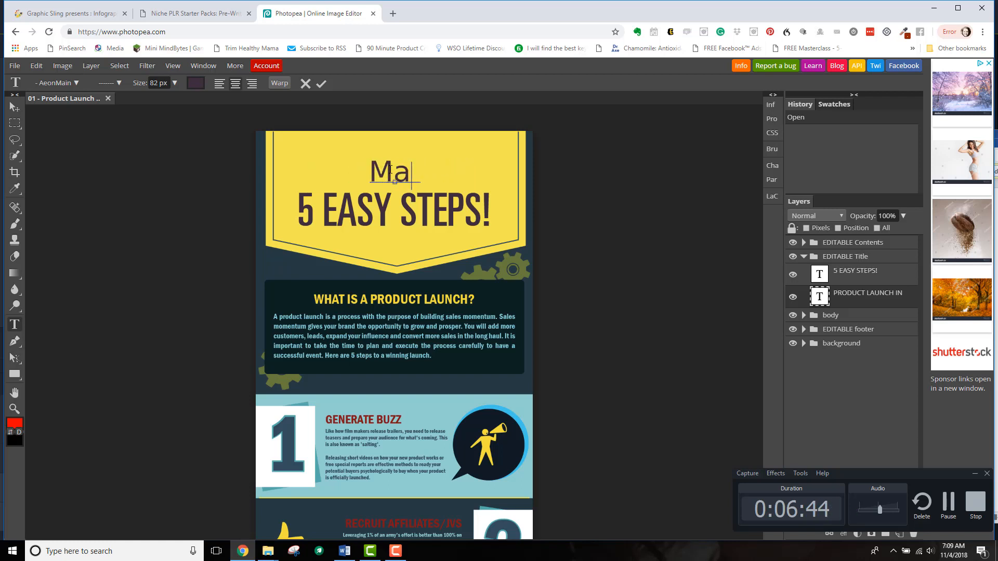
{"action": "type", "text": "n"}
{"action": "key", "text": "BackSpace"}
{"action": "key", "text": "BackSpace"}
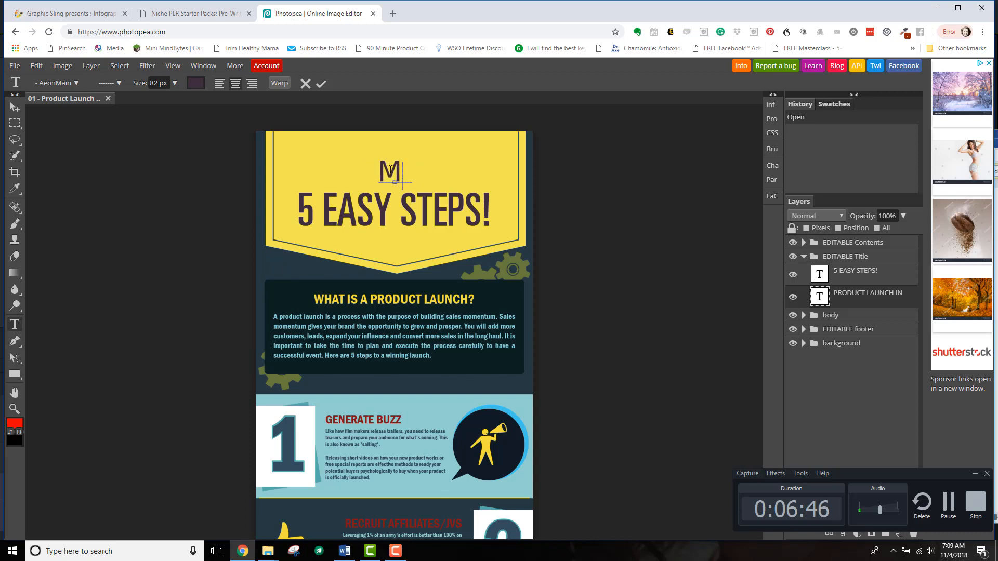
{"action": "type", "text": "ANAGE PERSON"}
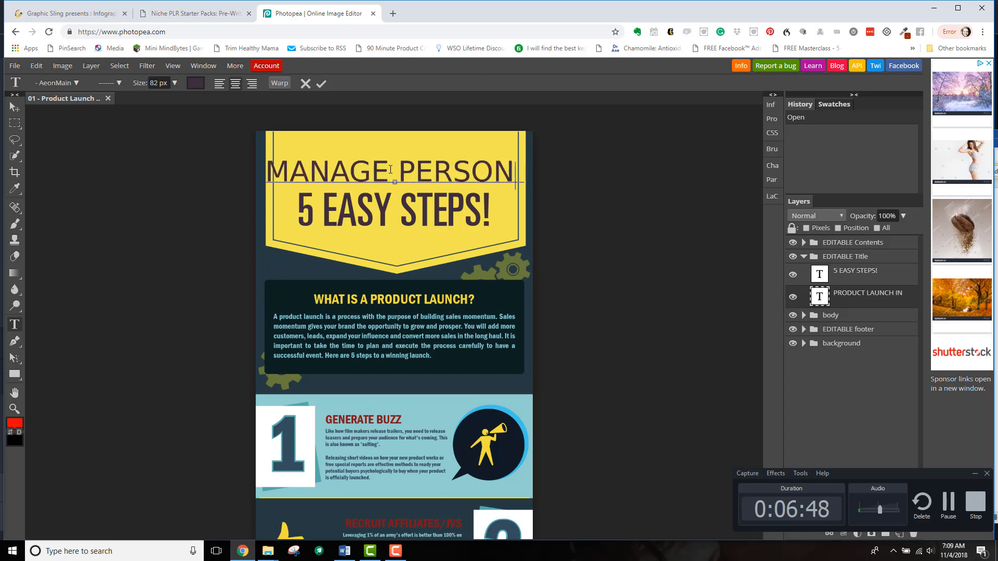
{"action": "type", "text": "AL FINA"}
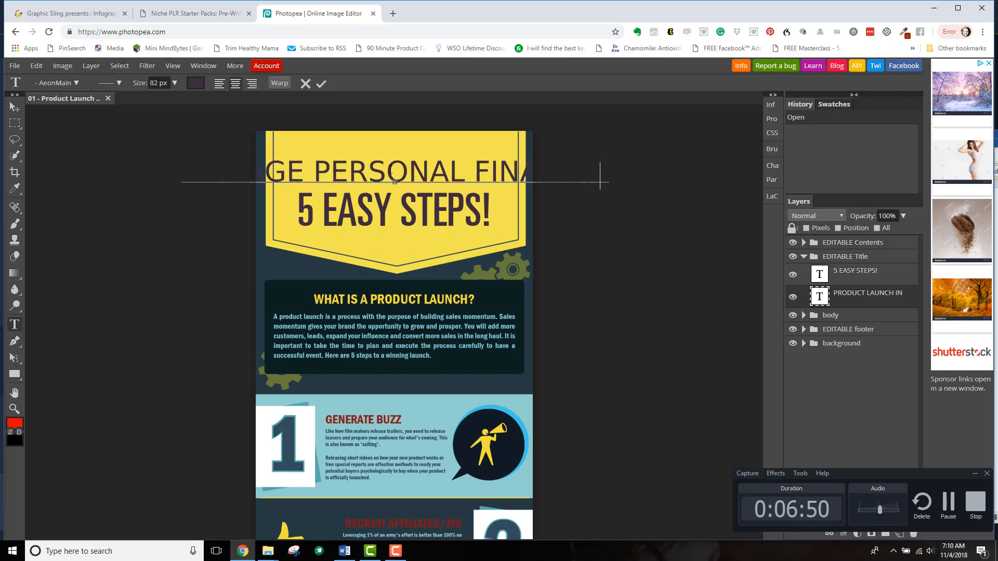
{"action": "type", "text": "NACES"}
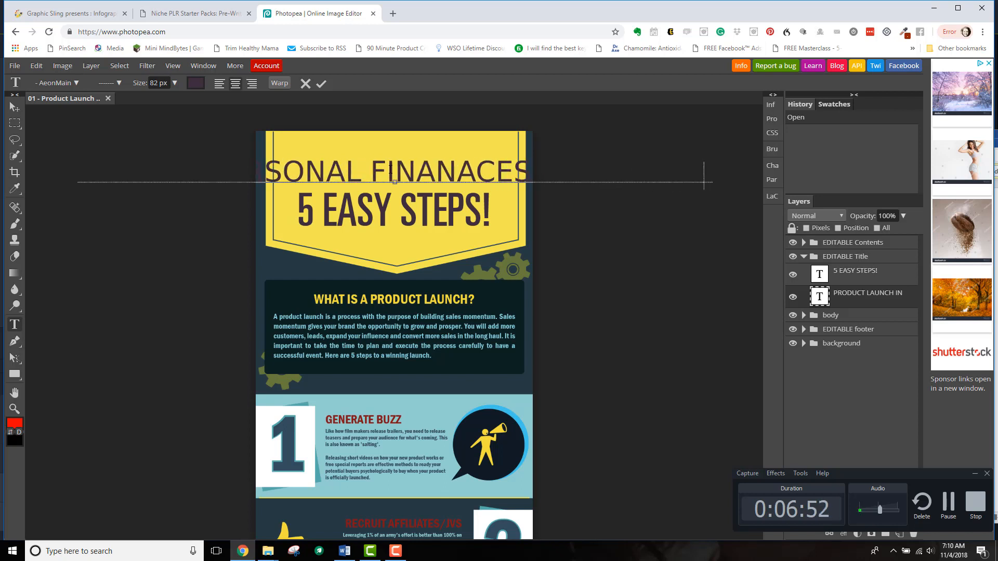
Reduce every word of the new title line above 5 EASY STEPS! to a font size of 21 px
{"action": "left_click", "coordinate": [191, 168]}
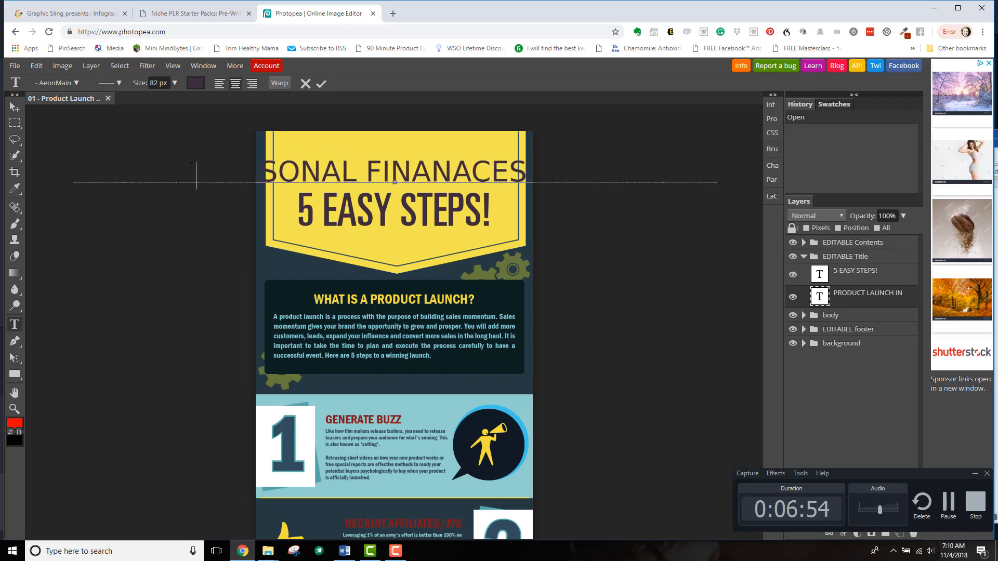
{"action": "left_click_drag", "start_coordinate": [195, 164], "coordinate": [718, 172]}
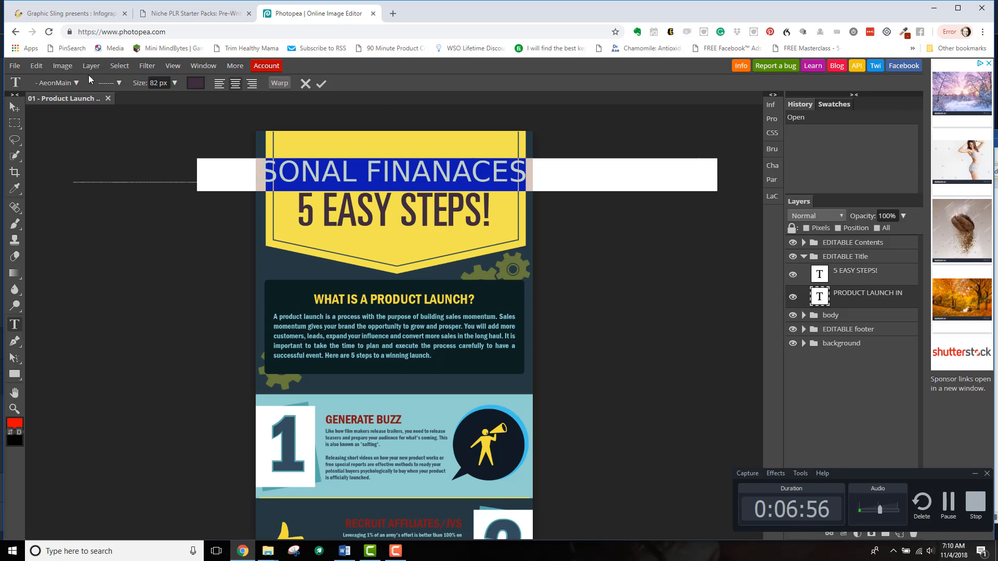
{"action": "left_click", "coordinate": [174, 83]}
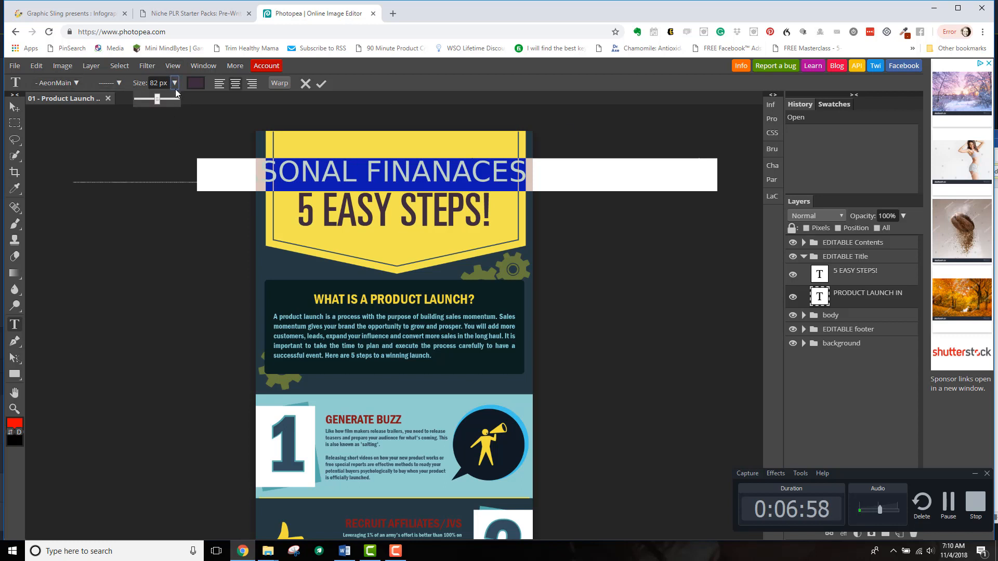
{"action": "left_click_drag", "start_coordinate": [159, 100], "coordinate": [149, 100]}
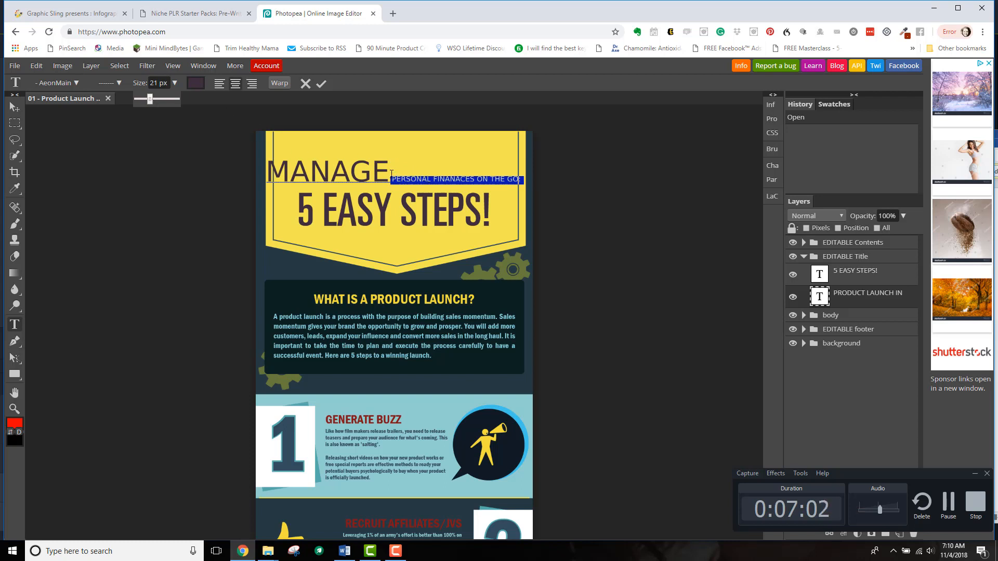
{"action": "left_click_drag", "start_coordinate": [390, 173], "coordinate": [196, 113]}
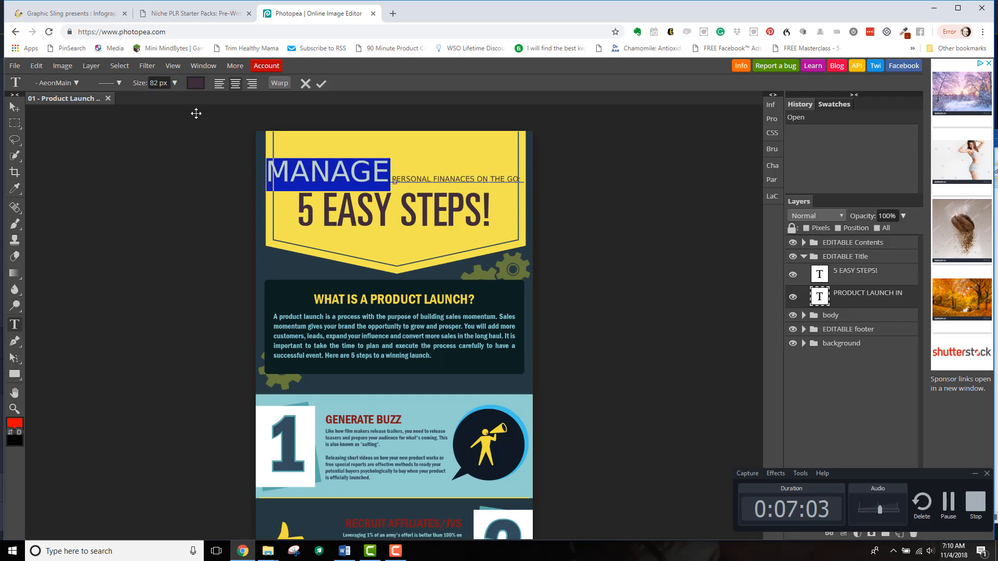
{"action": "left_click", "coordinate": [173, 83]}
{"action": "left_click_drag", "start_coordinate": [157, 99], "coordinate": [150, 101]}
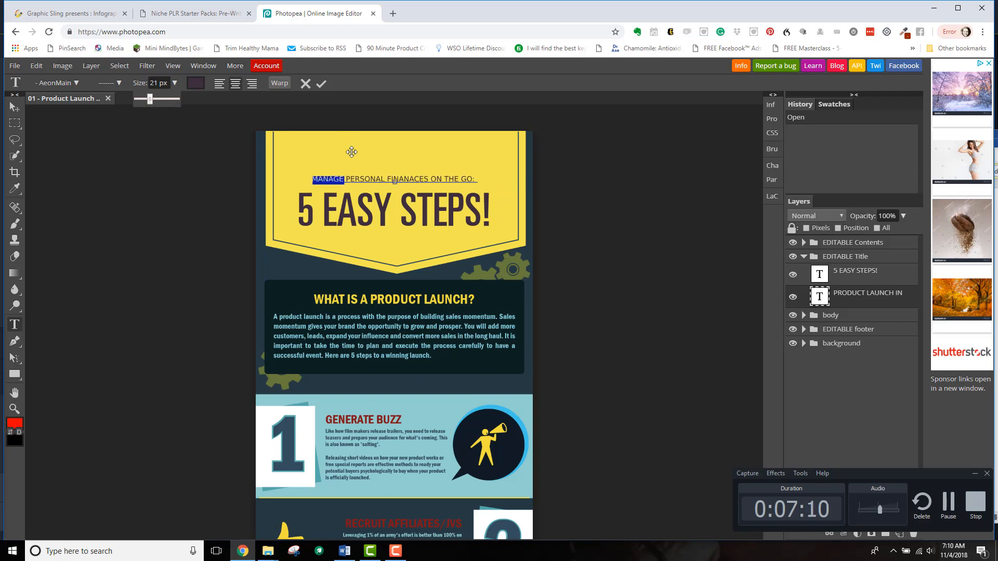
Change the font of the whole title line above 5 EASY STEPS! to Abril Fatface
{"action": "left_click", "coordinate": [410, 181]}
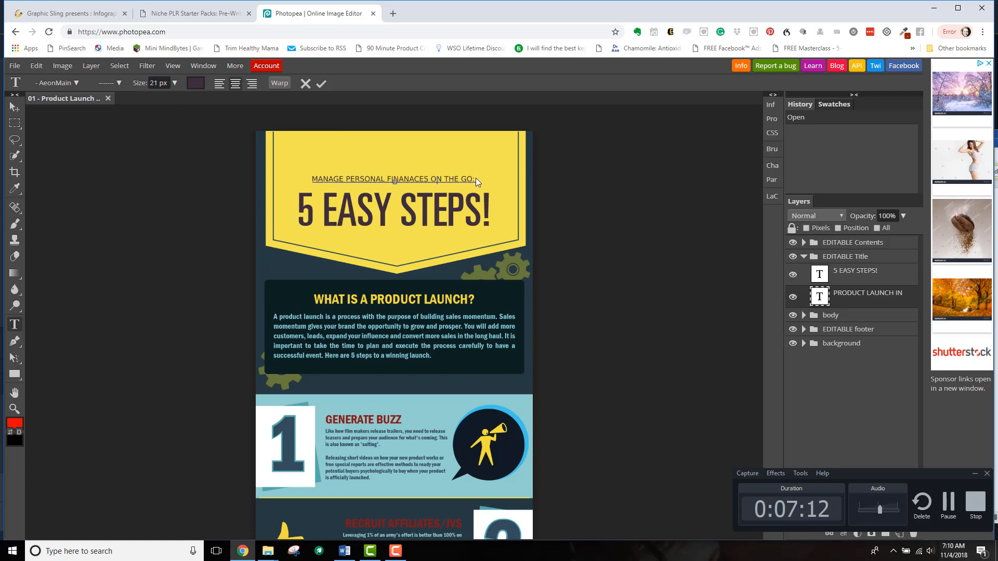
{"action": "left_click_drag", "start_coordinate": [474, 179], "coordinate": [308, 179]}
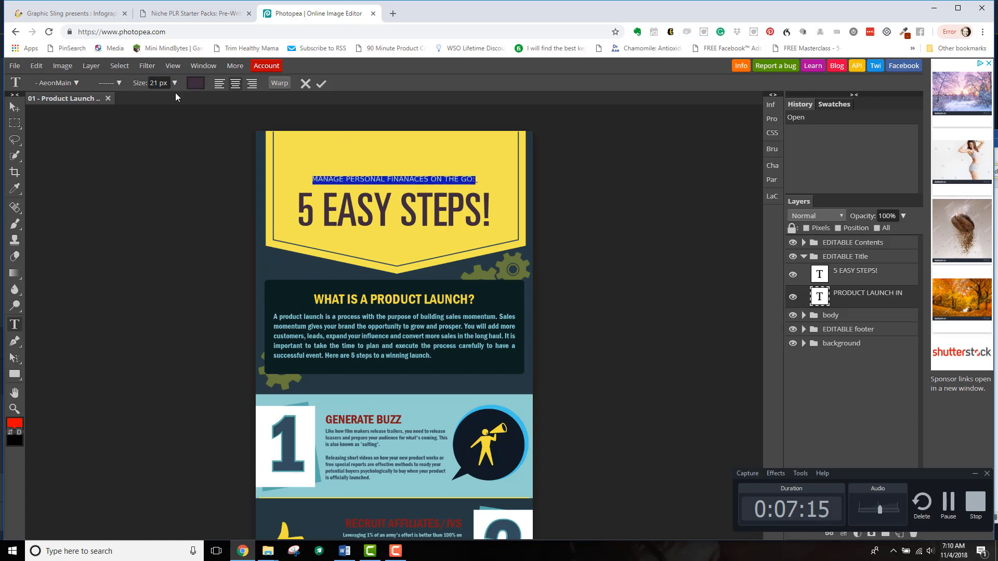
{"action": "left_click", "coordinate": [57, 83]}
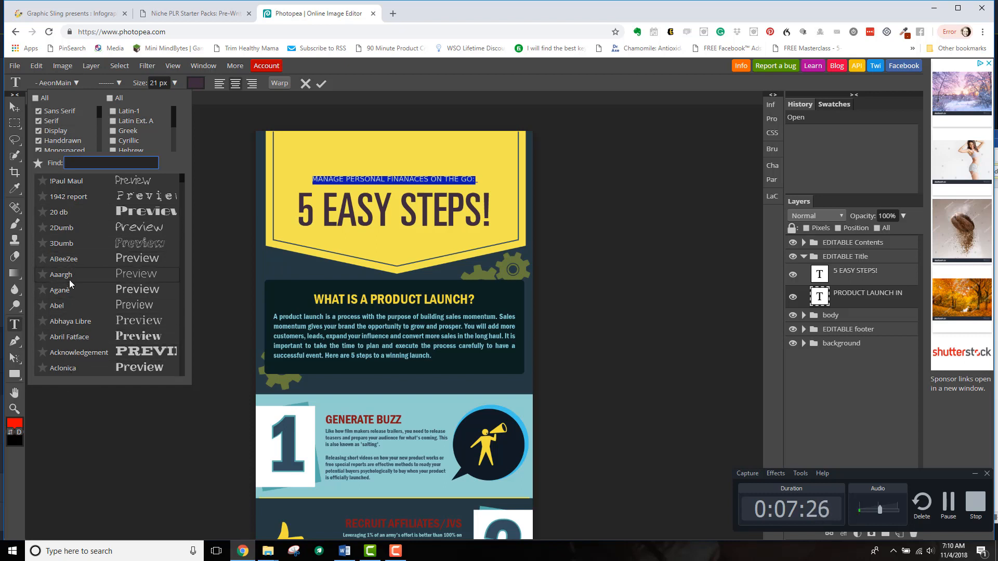
{"action": "scroll", "coordinate": [68, 297], "scroll_direction": "down", "scroll_amount": 1}
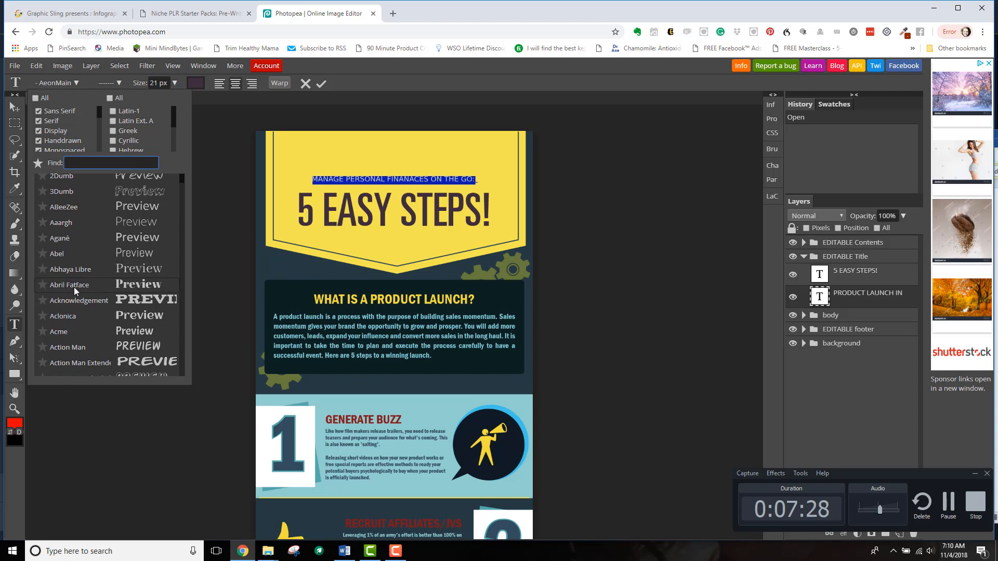
{"action": "left_click", "coordinate": [76, 286]}
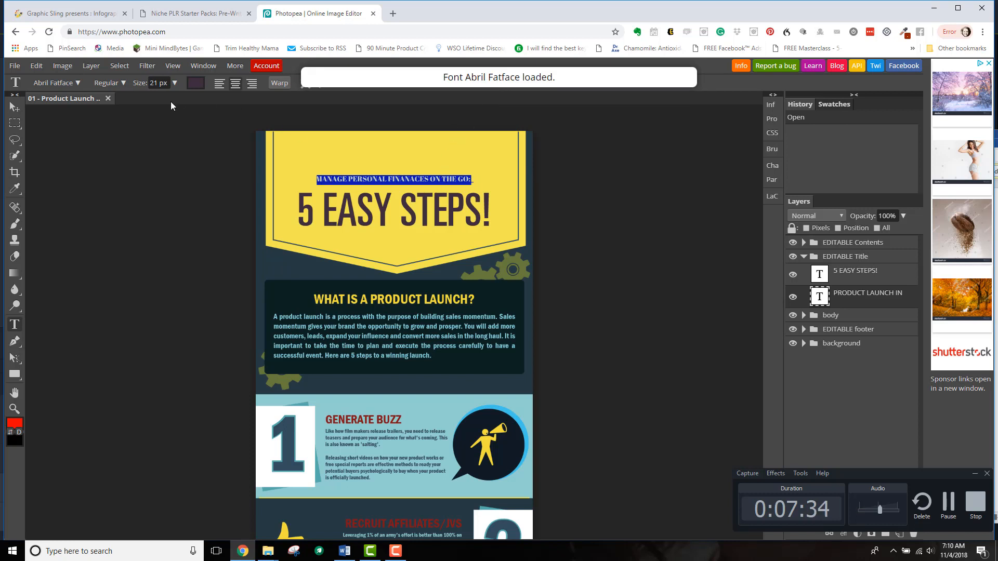
Set the title line's font size to 33 px and correct the misspelled FINANACES to FINANCES
{"action": "left_click", "coordinate": [175, 83]}
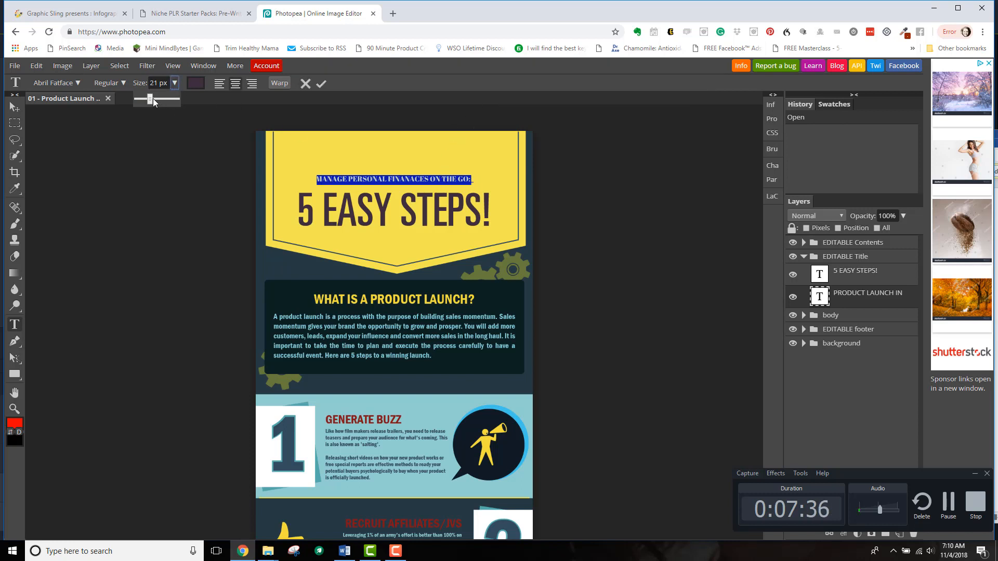
{"action": "left_click_drag", "start_coordinate": [151, 99], "coordinate": [152, 102]}
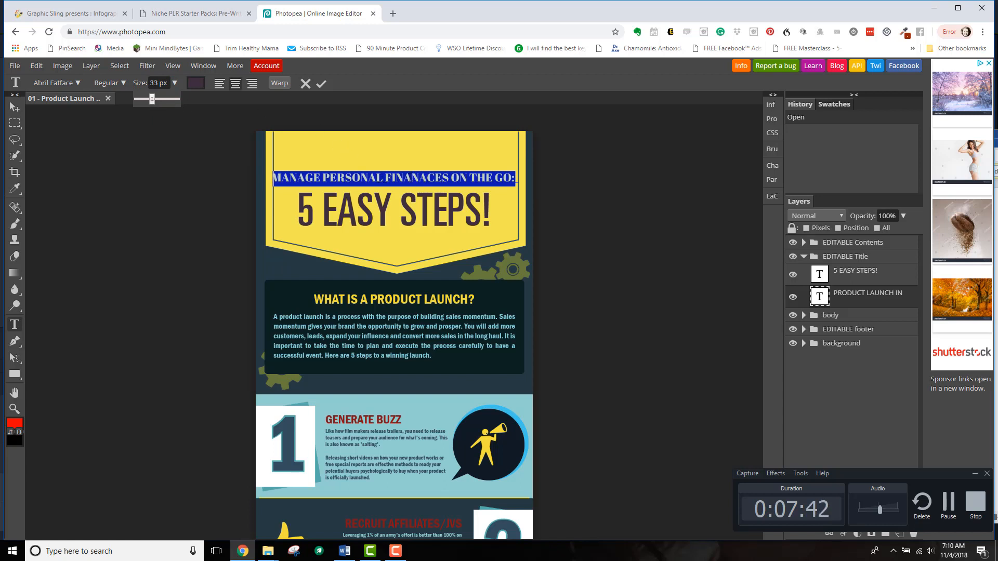
{"action": "left_click_drag", "start_coordinate": [420, 178], "coordinate": [428, 178]}
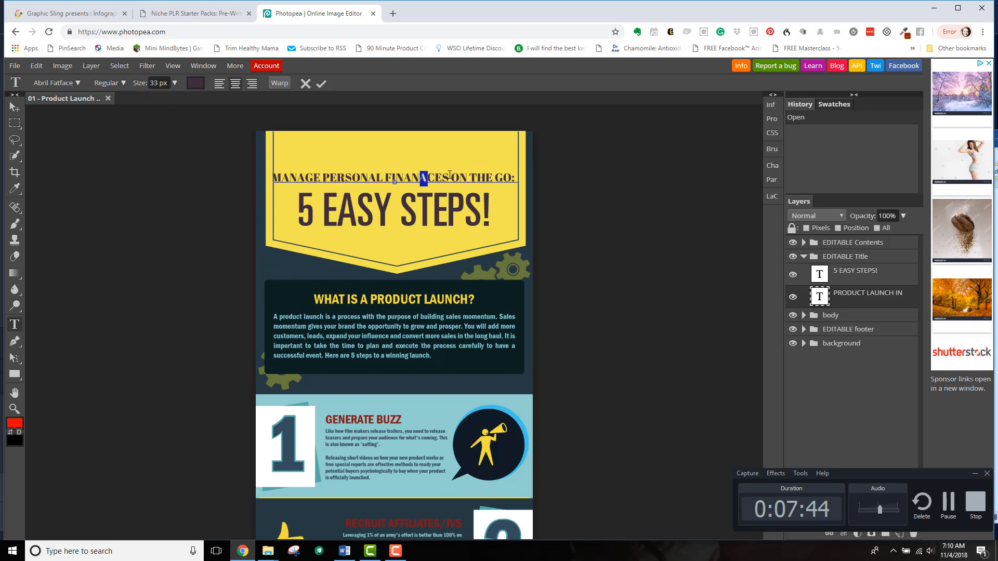
{"action": "key", "text": "BackSpace"}
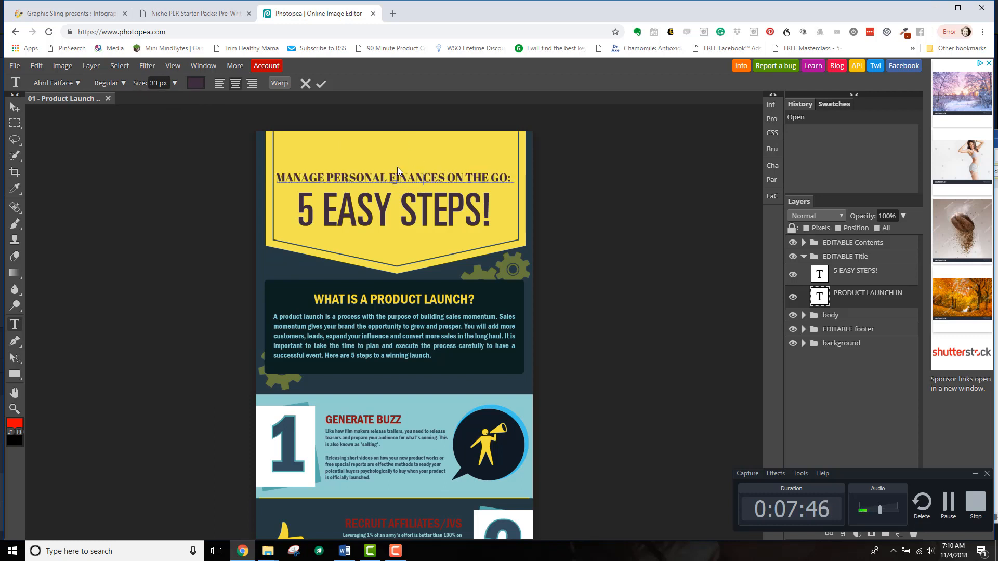
Break the title line after PERSONAL and move the two-line text up, clear of 5 EASY STEPS!
{"action": "key", "text": "Return"}
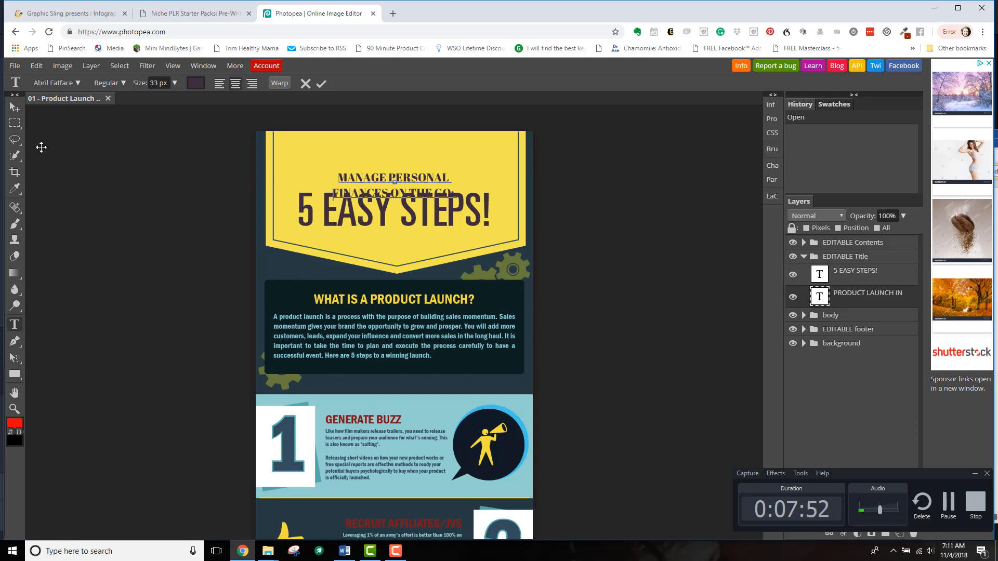
{"action": "left_click", "coordinate": [15, 107]}
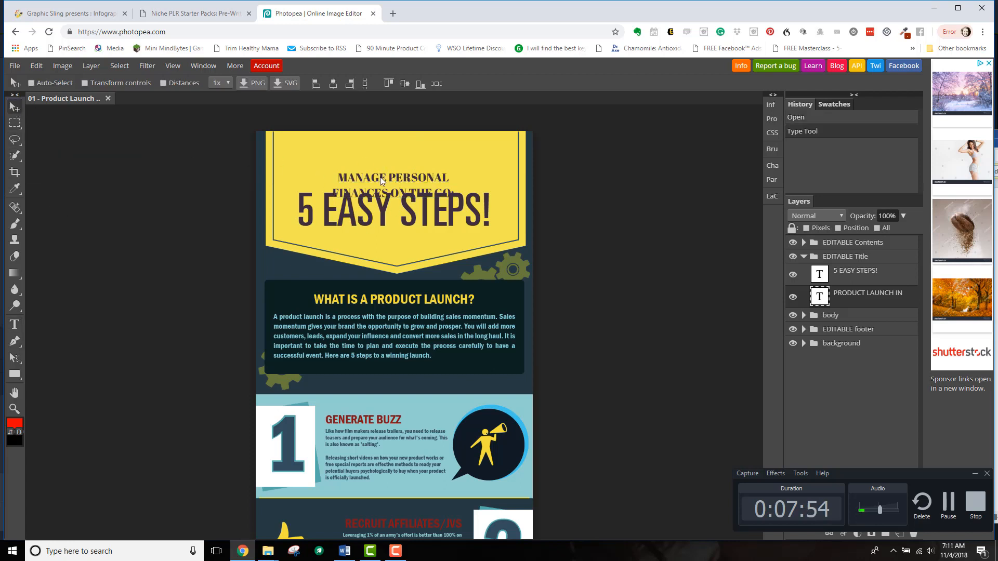
{"action": "left_click_drag", "start_coordinate": [380, 176], "coordinate": [380, 151]}
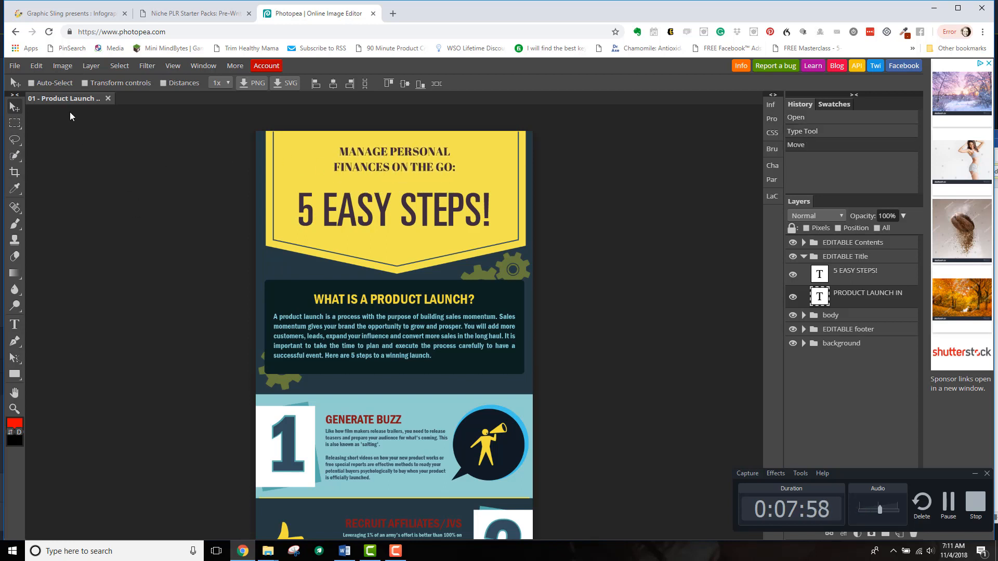
Enlarge the whole two-line title MANAGE PERSONAL FINANCES ON THE GO: to a font size of 57 px
{"action": "left_click", "coordinate": [14, 324]}
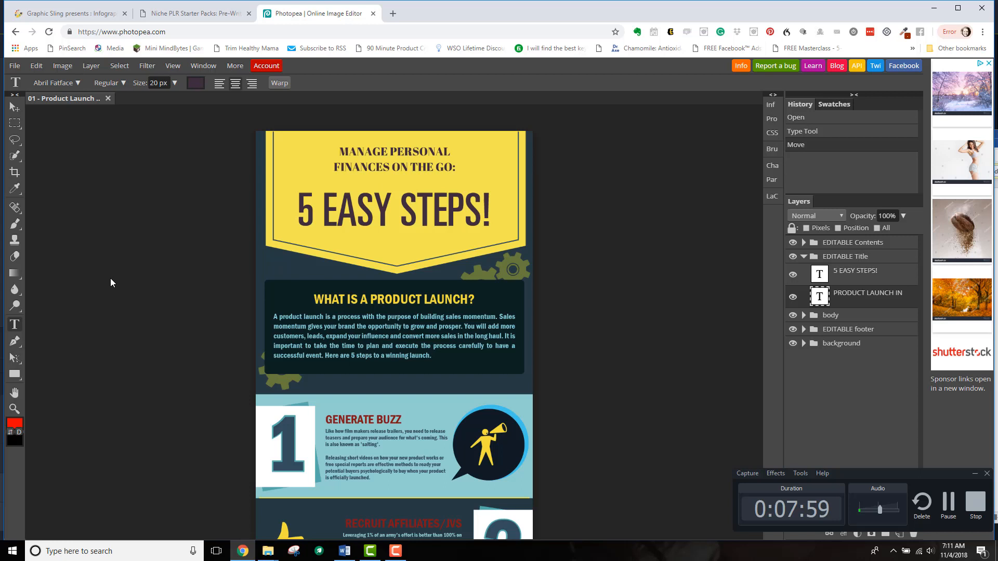
{"action": "left_click", "coordinate": [366, 154]}
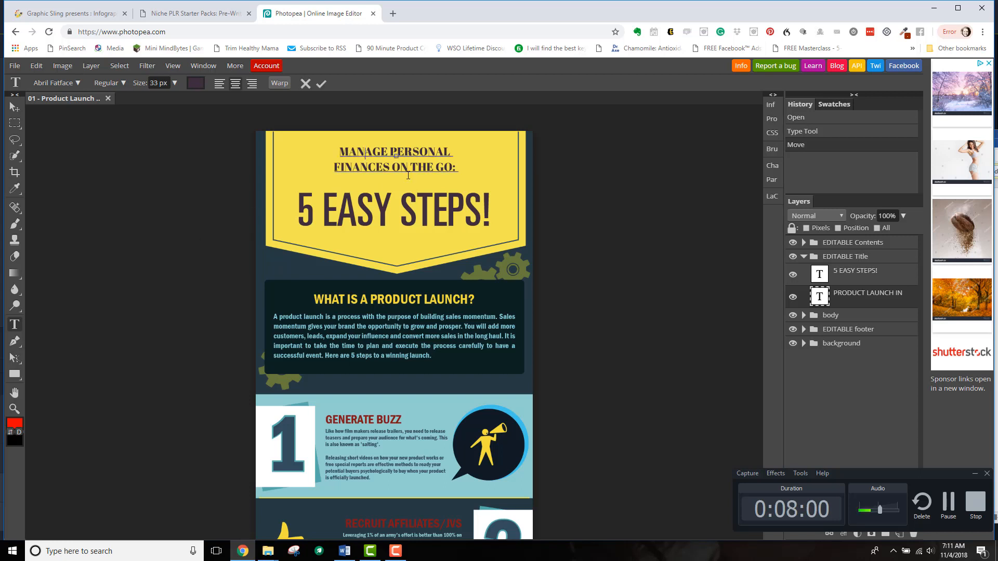
{"action": "left_click", "coordinate": [175, 83]}
{"action": "left_click", "coordinate": [150, 101]}
{"action": "left_click_drag", "start_coordinate": [155, 101], "coordinate": [167, 101]}
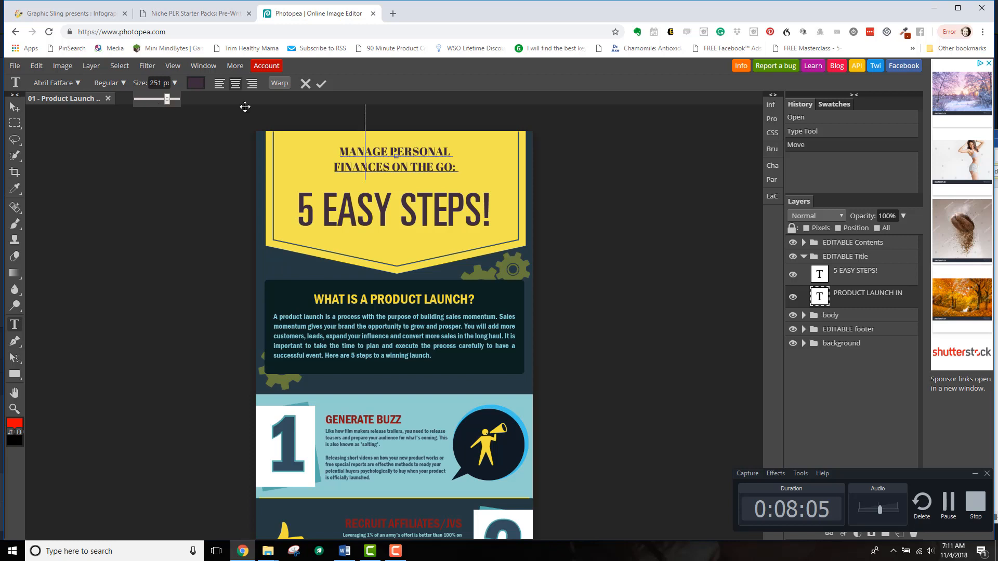
{"action": "left_click", "coordinate": [345, 167]}
{"action": "left_click_drag", "start_coordinate": [335, 151], "coordinate": [458, 168]}
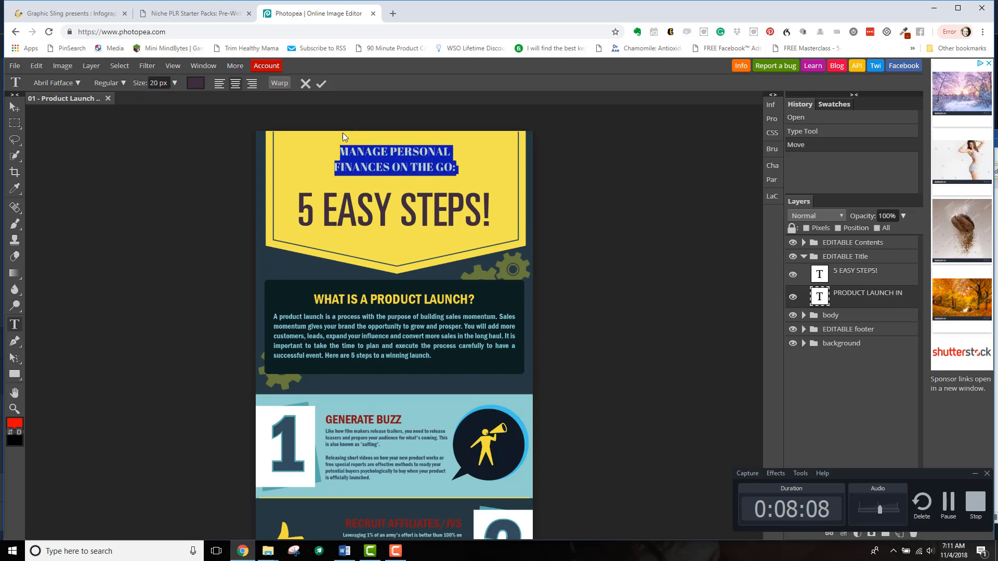
{"action": "left_click", "coordinate": [175, 85]}
{"action": "left_click_drag", "start_coordinate": [150, 104], "coordinate": [155, 104]}
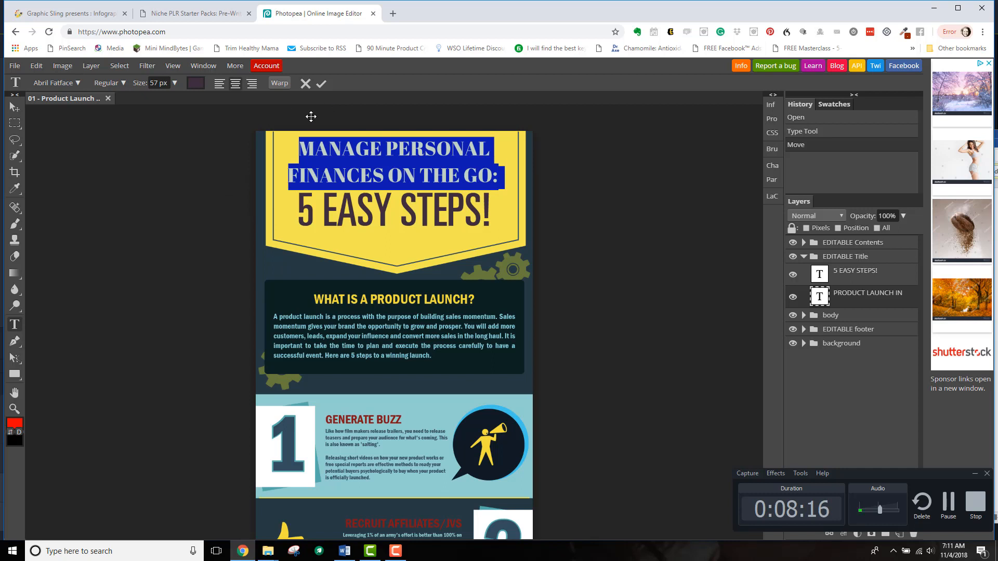
{"action": "left_click", "coordinate": [316, 151]}
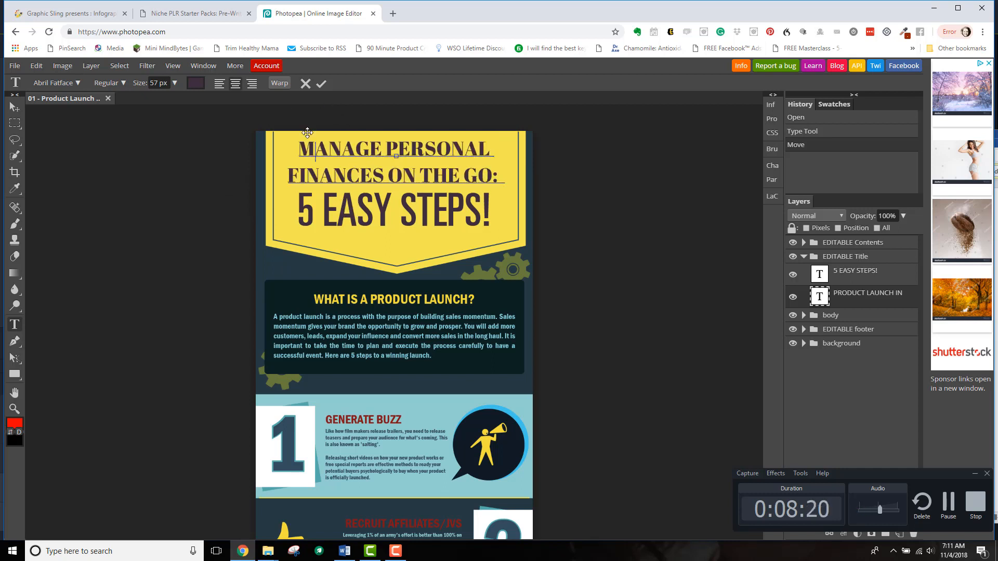
{"action": "left_click", "coordinate": [321, 85]}
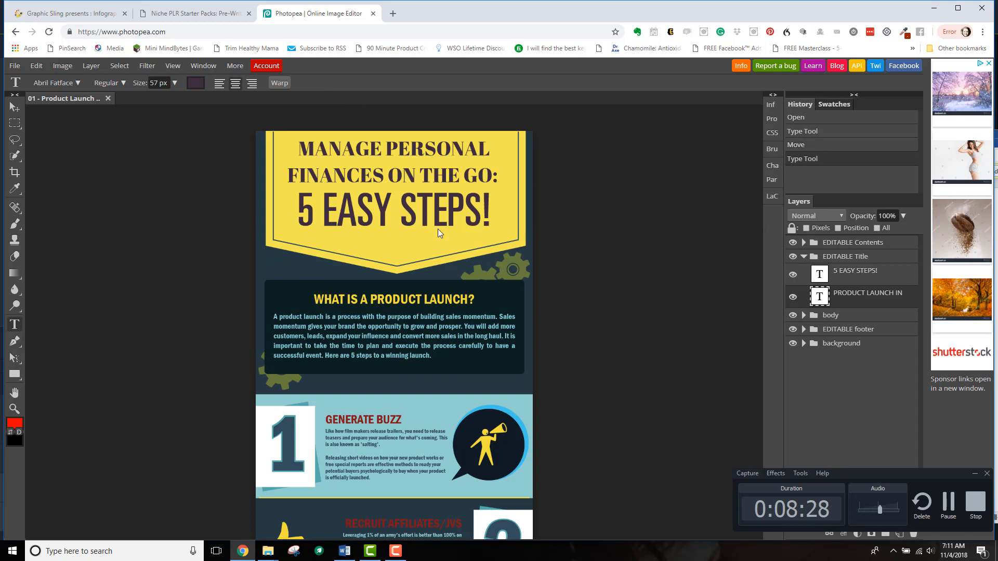
Replace the wording of the 5 EASY STEPS! title line with 5 AWESOME APPS!
{"action": "left_click", "coordinate": [321, 205]}
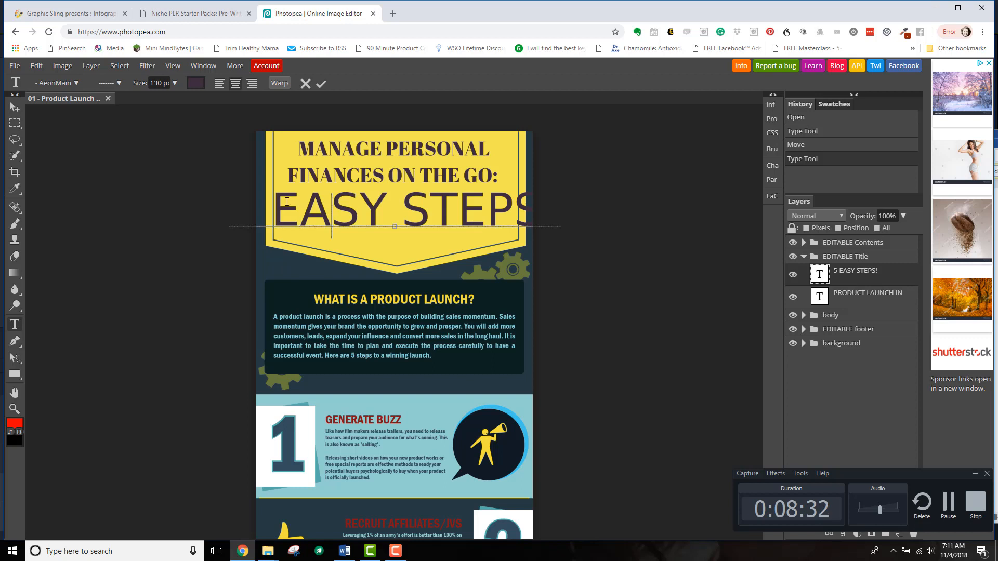
{"action": "left_click_drag", "start_coordinate": [277, 203], "coordinate": [533, 200]}
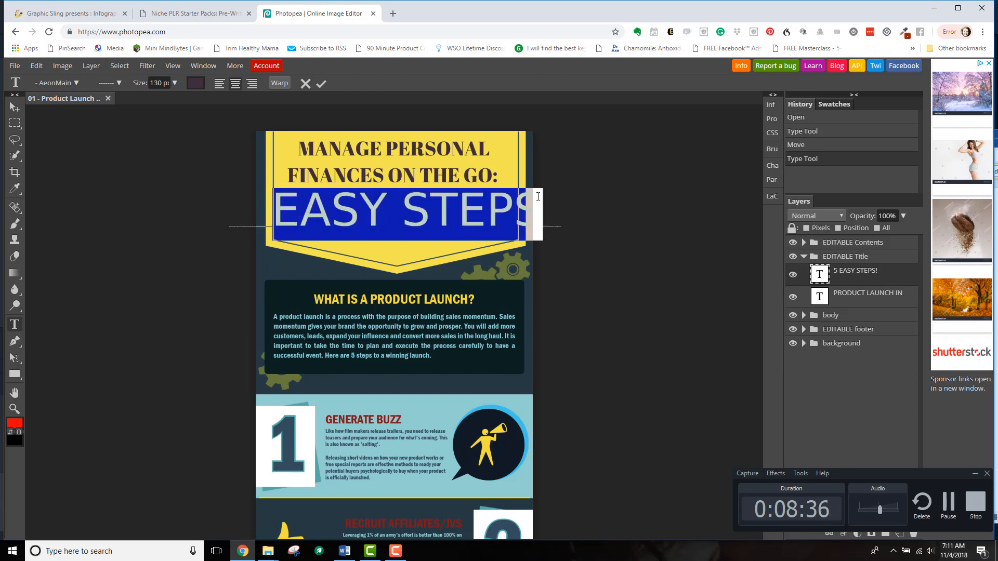
{"action": "type", "text": "AW!"}
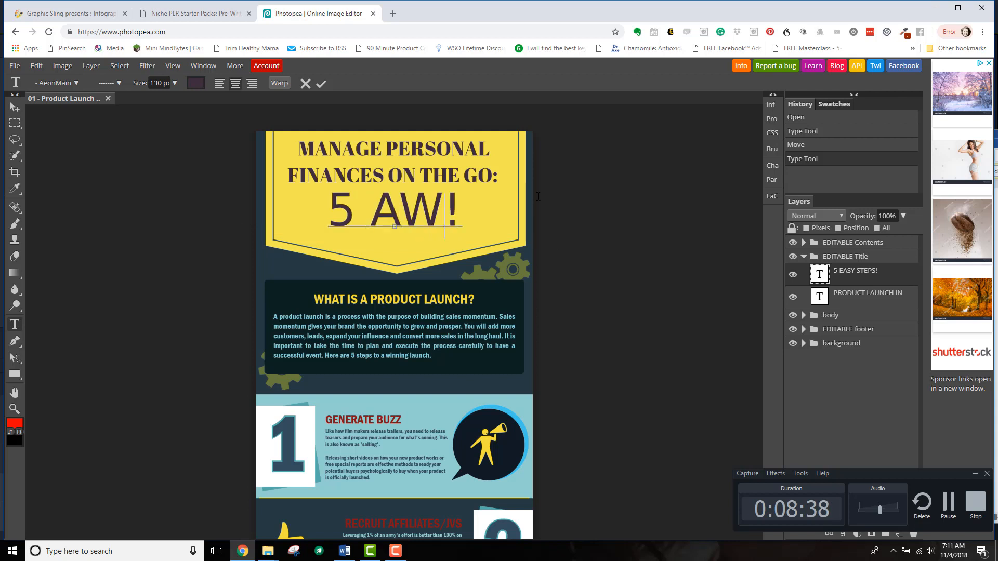
{"action": "type", "text": "ESOME APPS"}
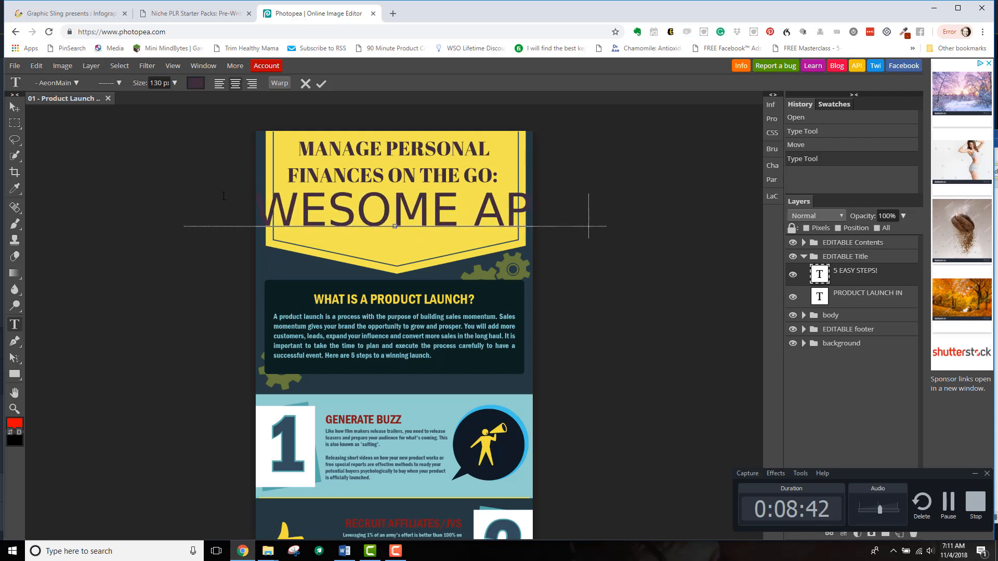
Reduce the words 5 AWESOME APPS to a font size of 68 px so they fit inside the yellow banner
{"action": "left_click", "coordinate": [212, 208]}
{"action": "left_click", "coordinate": [589, 193], "text": "shift"}
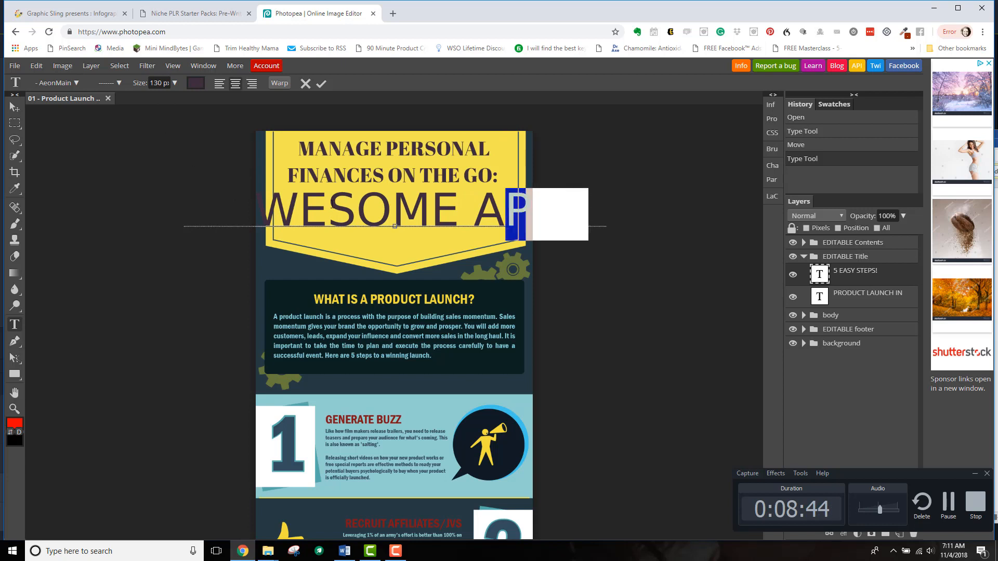
{"action": "left_click", "coordinate": [175, 83]}
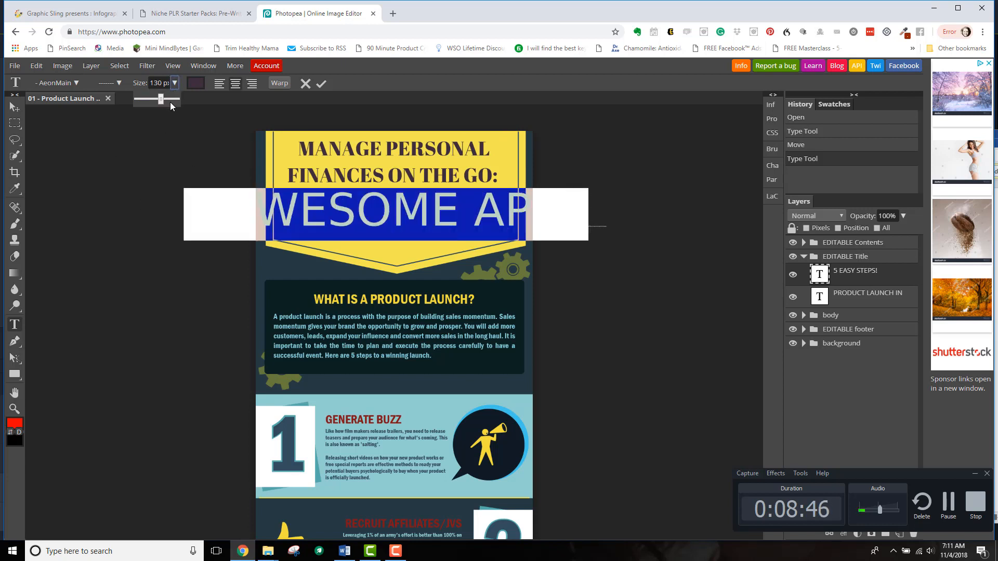
{"action": "left_click_drag", "start_coordinate": [160, 98], "coordinate": [156, 99]}
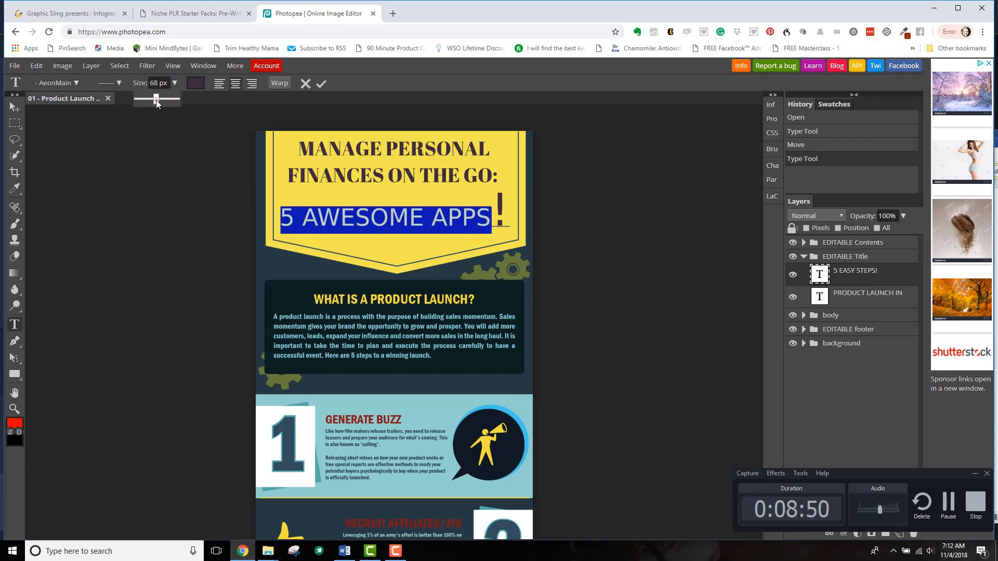
Set the exclamation mark after 5 AWESOME APPS to 68 px to match the rest of the line
{"action": "left_click", "coordinate": [493, 213]}
{"action": "left_click_drag", "start_coordinate": [492, 213], "coordinate": [500, 213]}
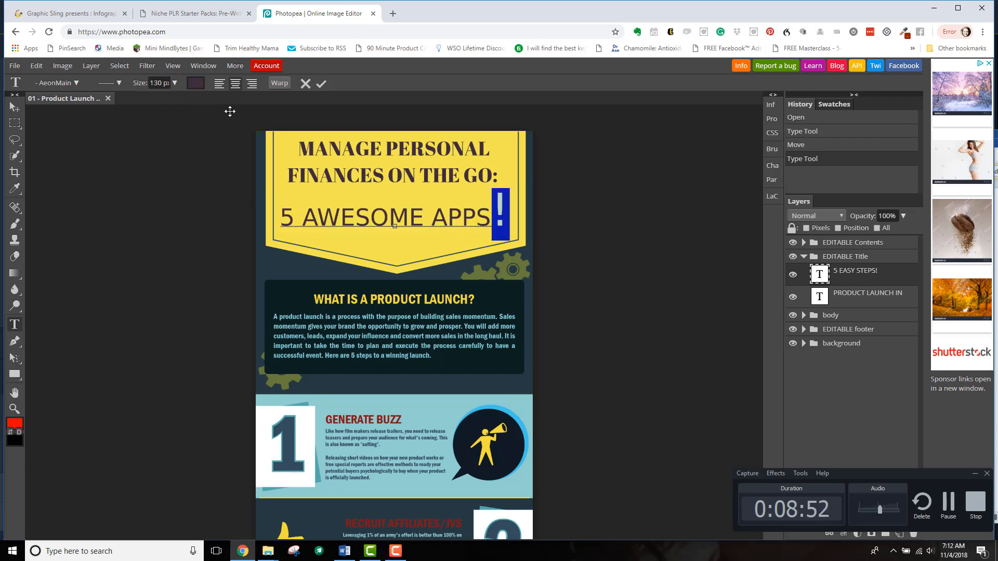
{"action": "left_click", "coordinate": [174, 83]}
{"action": "left_click", "coordinate": [365, 223]}
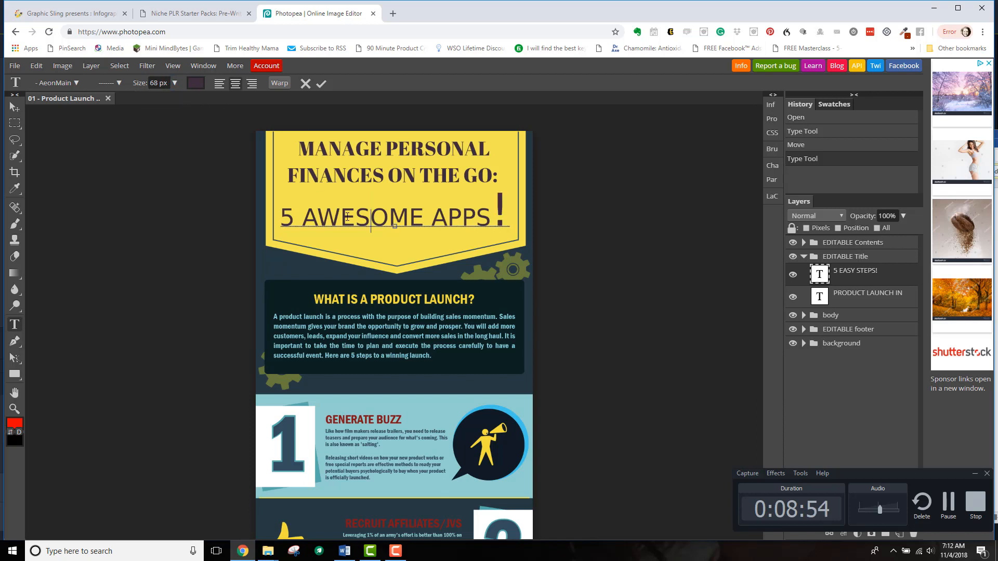
{"action": "left_click_drag", "start_coordinate": [492, 221], "coordinate": [507, 221]}
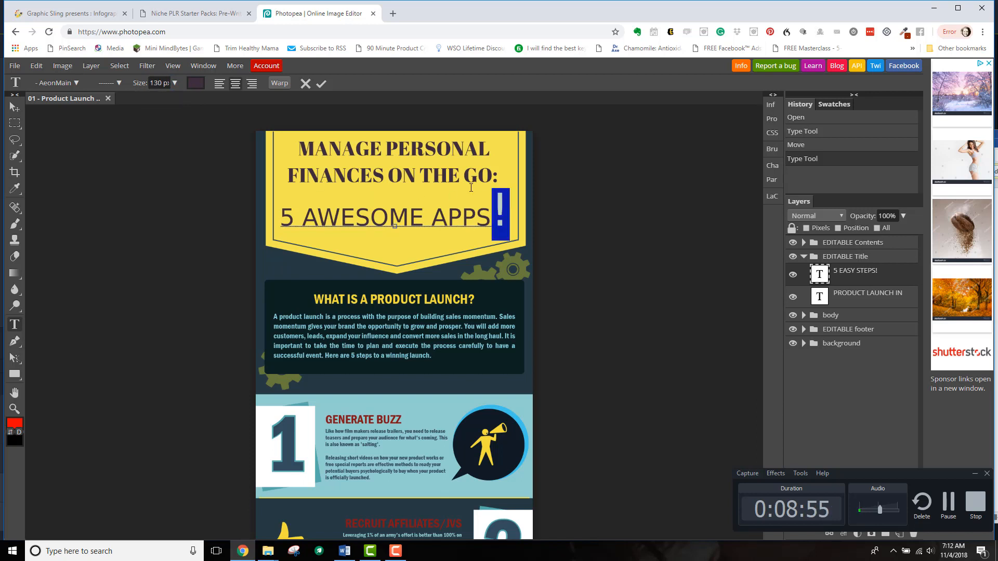
{"action": "left_click", "coordinate": [176, 82]}
{"action": "left_click_drag", "start_coordinate": [163, 100], "coordinate": [156, 98]}
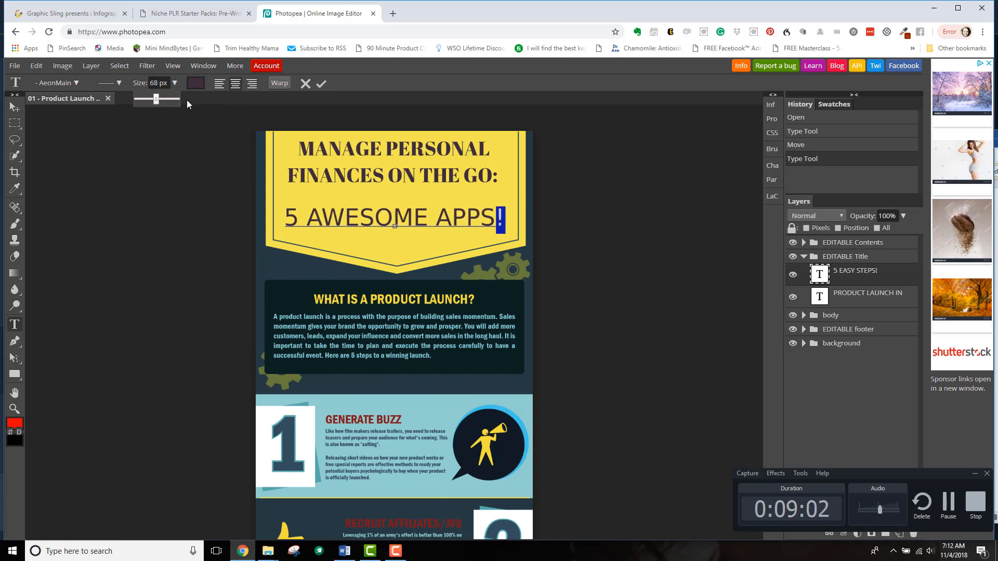
{"action": "left_click", "coordinate": [387, 206]}
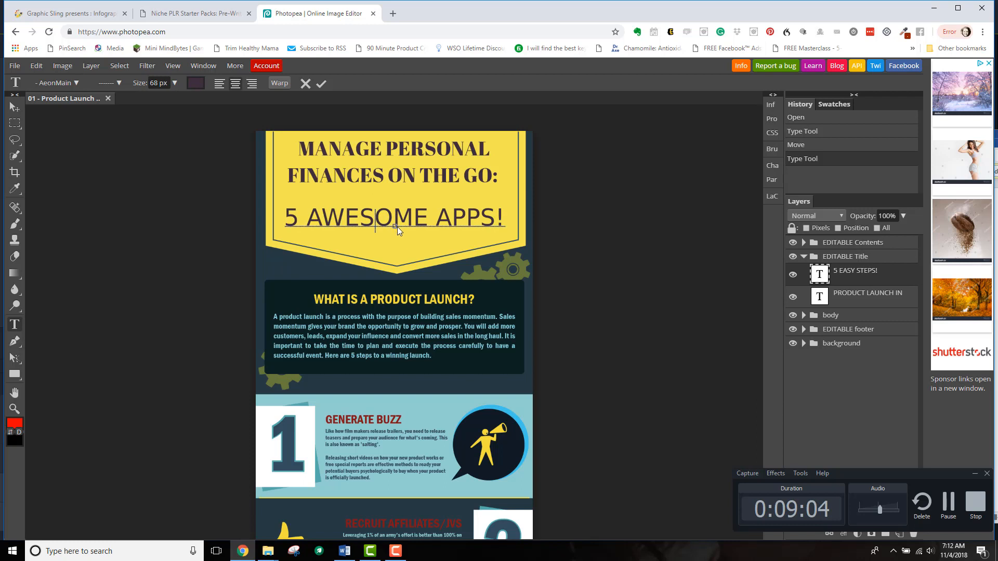
Move the 5 AWESOME APPS! line slightly down and keep it centred in the yellow banner
{"action": "left_click", "coordinate": [14, 108]}
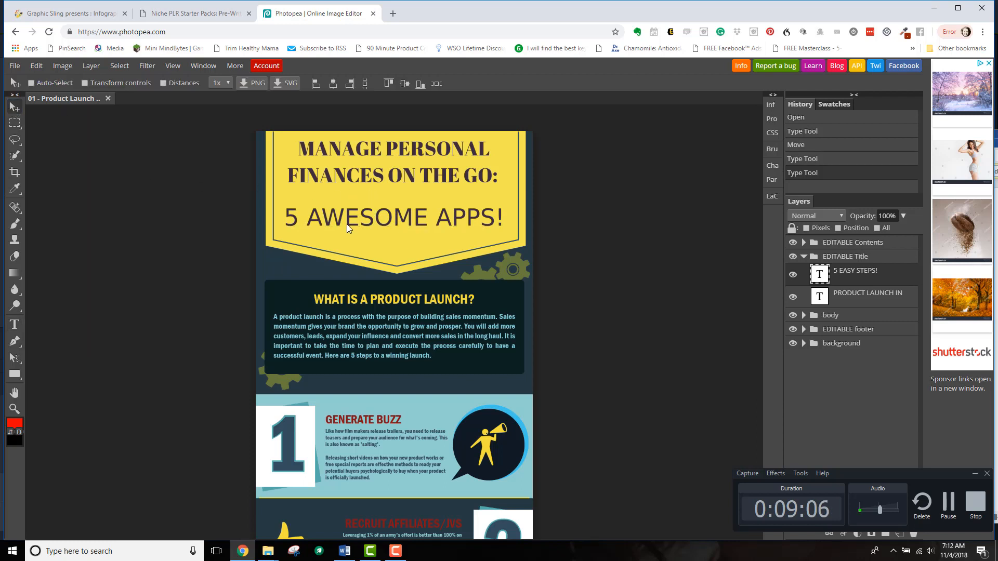
{"action": "mouse_move", "coordinate": [398, 223]}
{"action": "left_mouse_down"}
{"action": "mouse_move", "coordinate": [398, 211]}
{"action": "mouse_move", "coordinate": [398, 223]}
{"action": "left_mouse_up"}
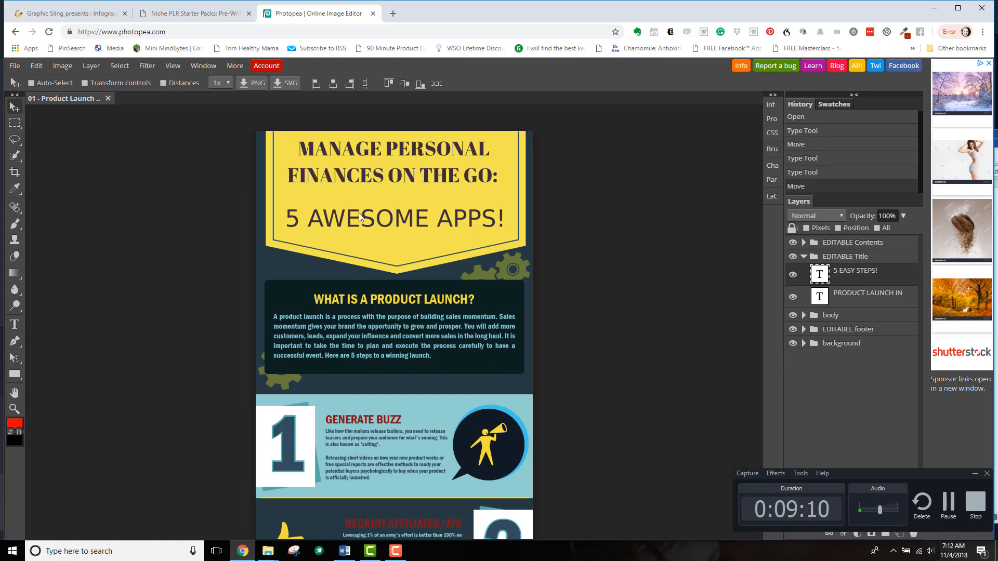
{"action": "mouse_move", "coordinate": [382, 158]}
{"action": "left_mouse_down"}
{"action": "mouse_move", "coordinate": [382, 170]}
{"action": "mouse_move", "coordinate": [382, 162]}
{"action": "left_mouse_up"}
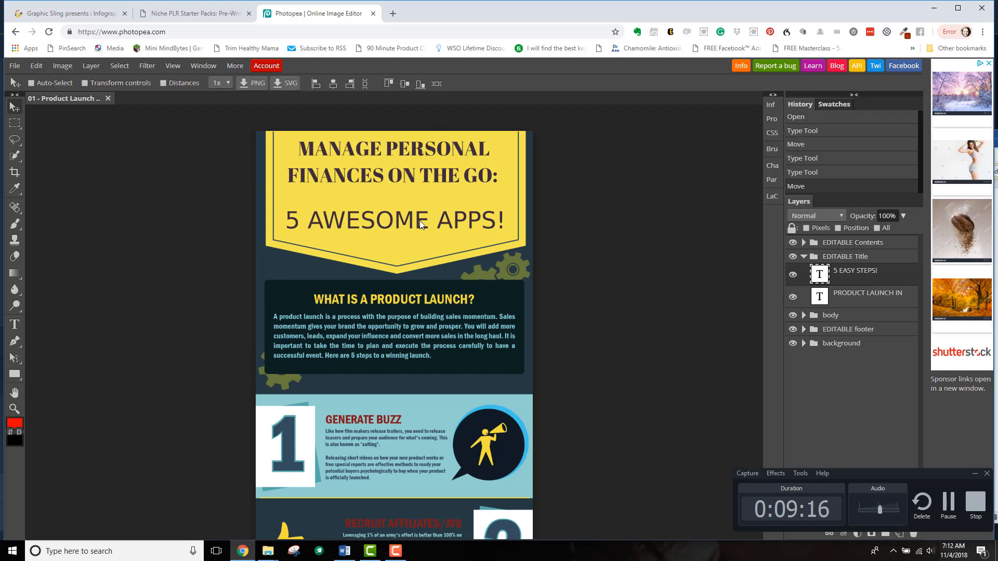
{"action": "left_click", "coordinate": [14, 324]}
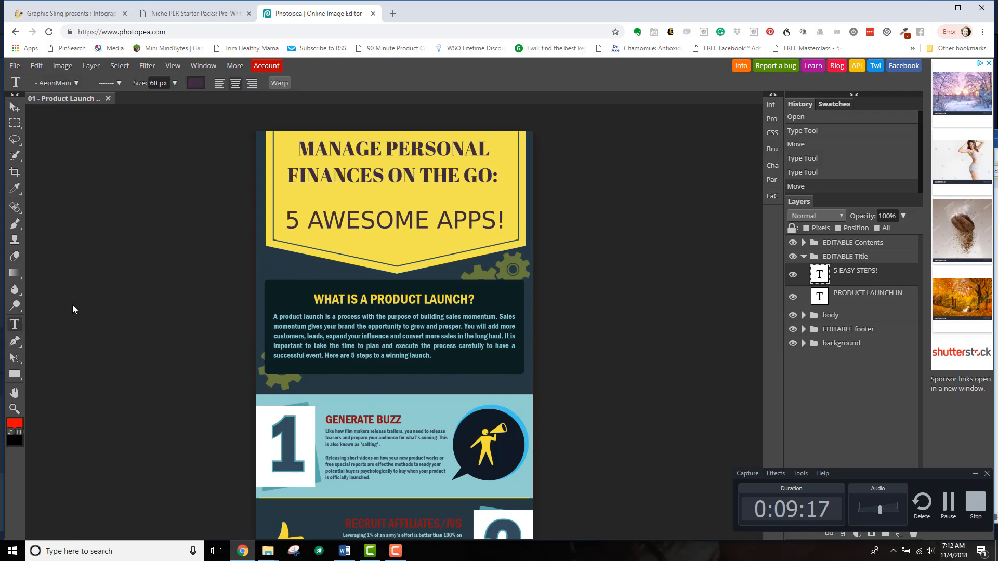
{"action": "left_click", "coordinate": [415, 221]}
{"action": "left_click", "coordinate": [320, 84]}
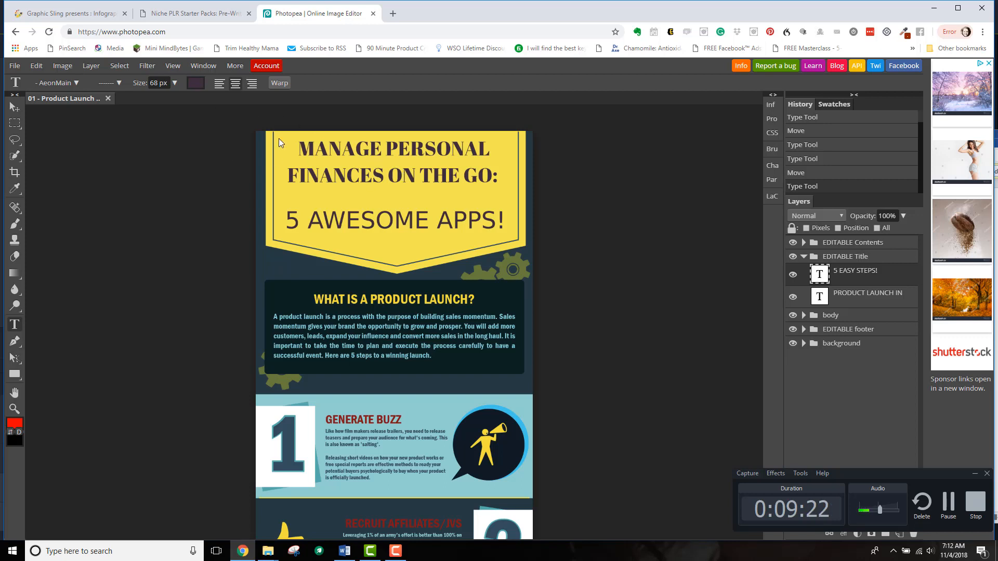
{"action": "left_click", "coordinate": [14, 108]}
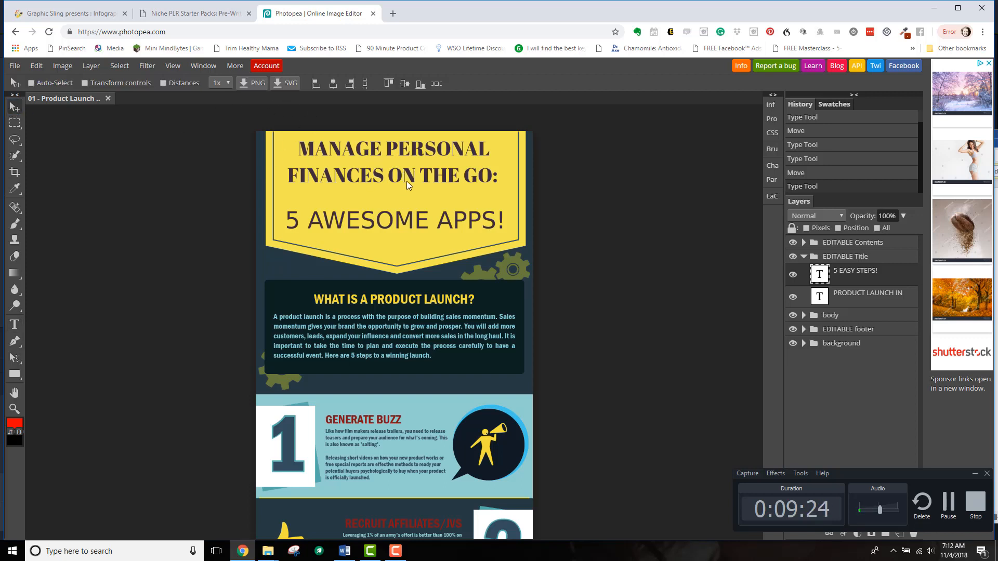
{"action": "left_click_drag", "start_coordinate": [402, 176], "coordinate": [402, 164]}
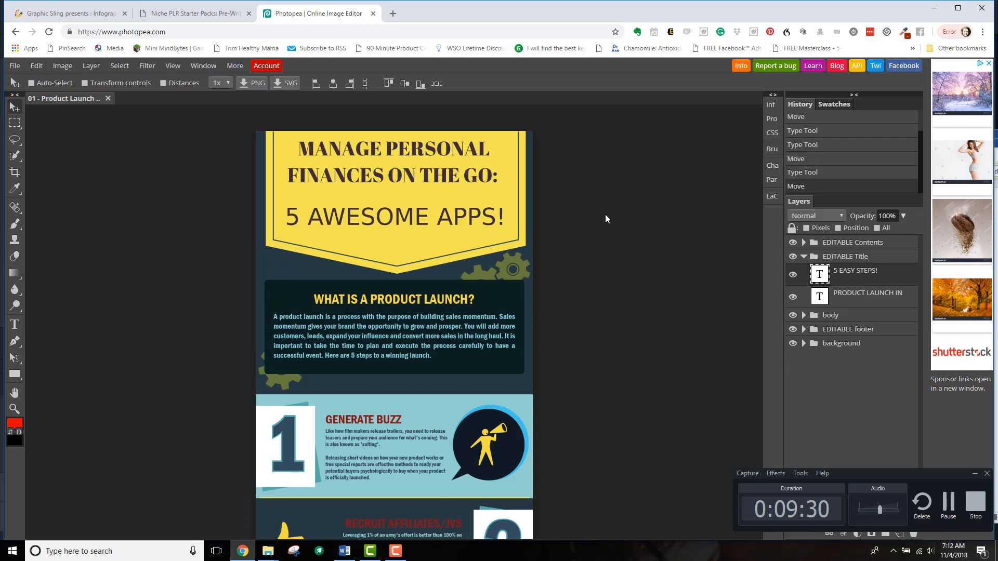
{"action": "left_click_drag", "start_coordinate": [605, 214], "coordinate": [602, 215]}
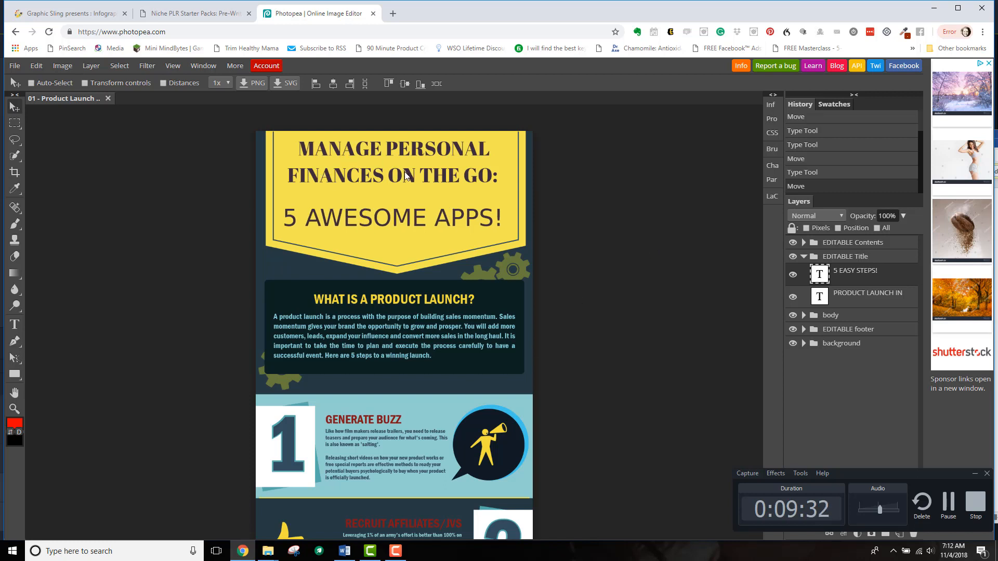
{"action": "left_click_drag", "start_coordinate": [405, 175], "coordinate": [403, 180]}
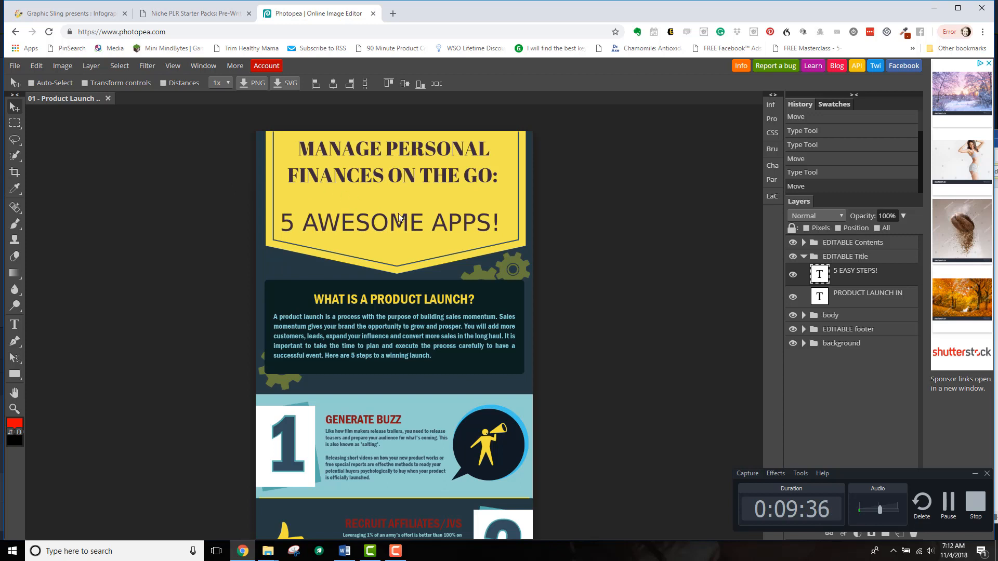
{"action": "left_click_drag", "start_coordinate": [394, 224], "coordinate": [399, 224]}
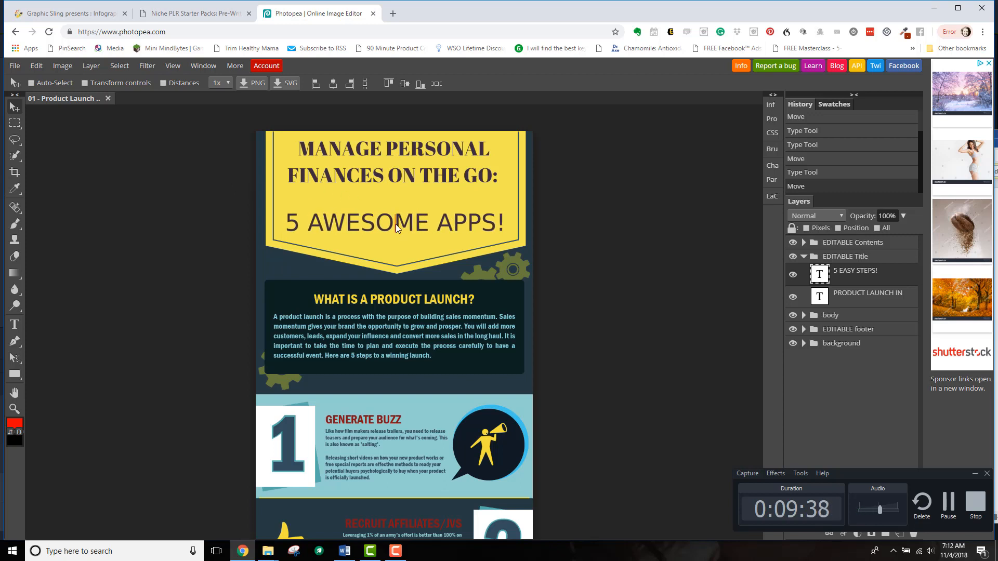
Move the two-line MANAGE PERSONAL FINANCES ON THE GO: title down so it sits just above 5 AWESOME APPS!
{"action": "left_click", "coordinate": [820, 297]}
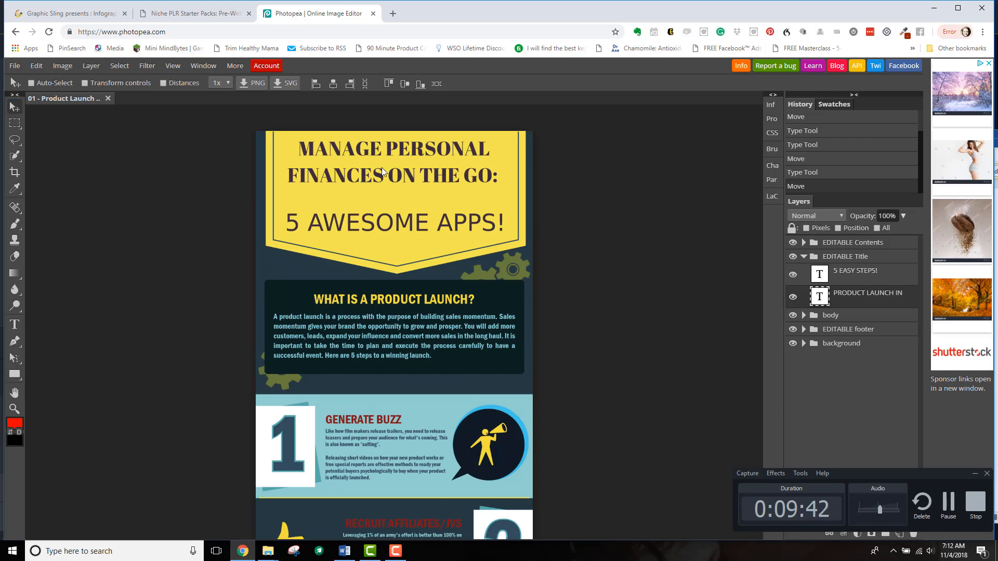
{"action": "left_click_drag", "start_coordinate": [407, 167], "coordinate": [406, 182]}
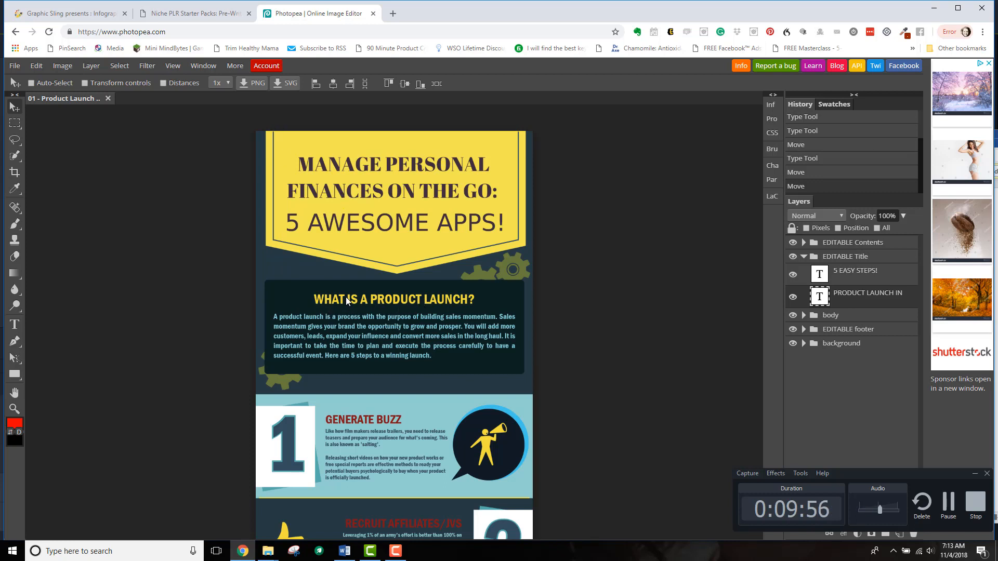
{"action": "scroll", "coordinate": [516, 269], "scroll_direction": "down", "scroll_amount": 1}
{"action": "scroll", "coordinate": [515, 269], "scroll_direction": "down", "scroll_amount": 1}
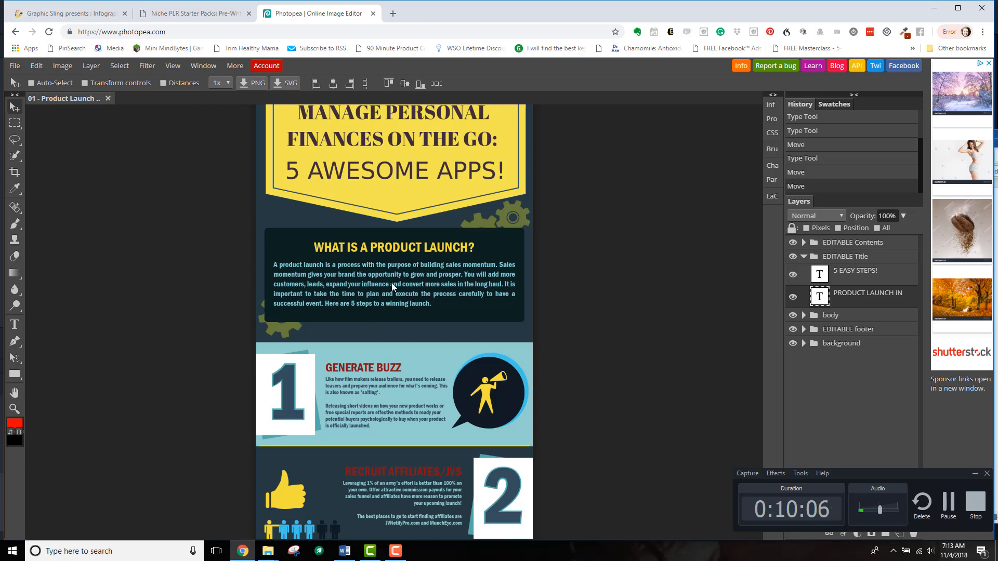
{"action": "scroll", "coordinate": [420, 278], "scroll_direction": "down", "scroll_amount": 2}
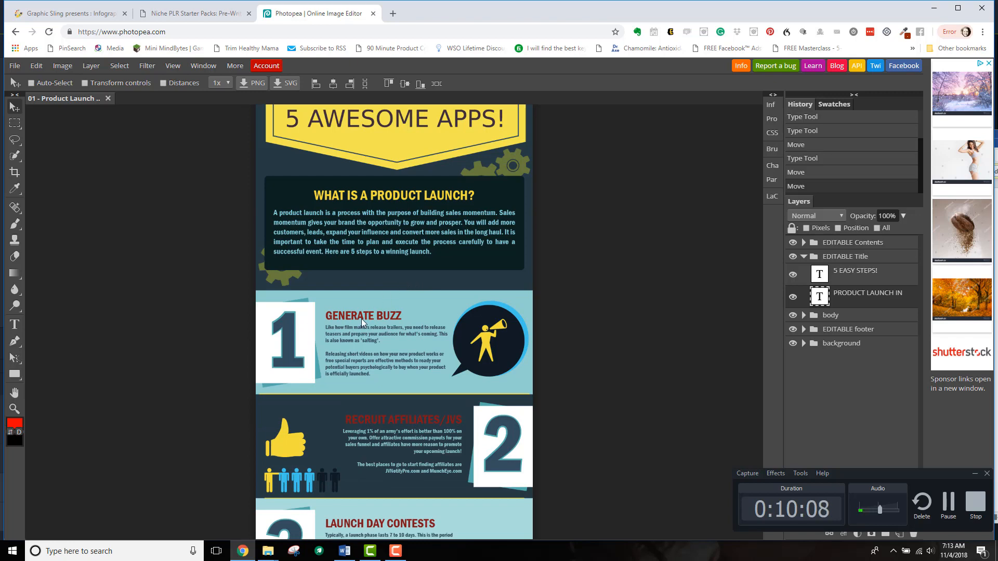
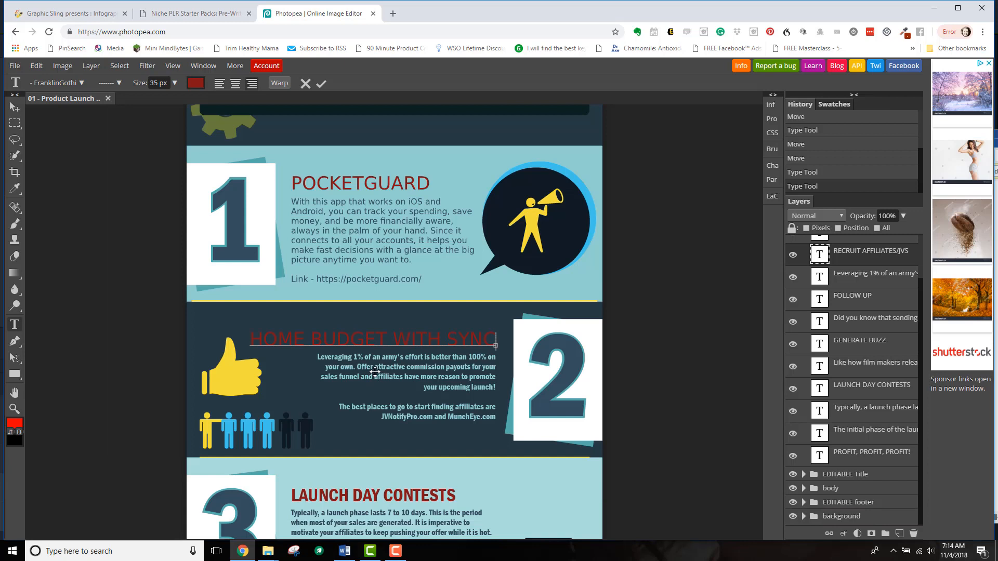
Replace the body text under HOME BUDGET WITH SYNC with its app description, from "This app can be found on Google Play" to "a whole host of other software."
{"action": "left_click", "coordinate": [321, 83]}
{"action": "double_click", "coordinate": [381, 387]}
{"action": "left_click_drag", "start_coordinate": [321, 355], "coordinate": [493, 428]}
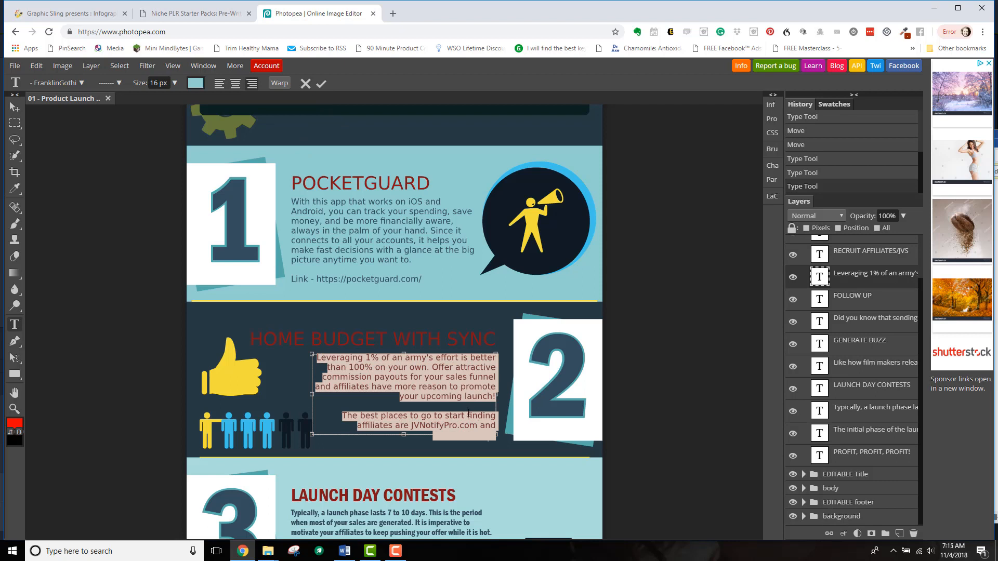
{"action": "key", "text": "BackSpace"}
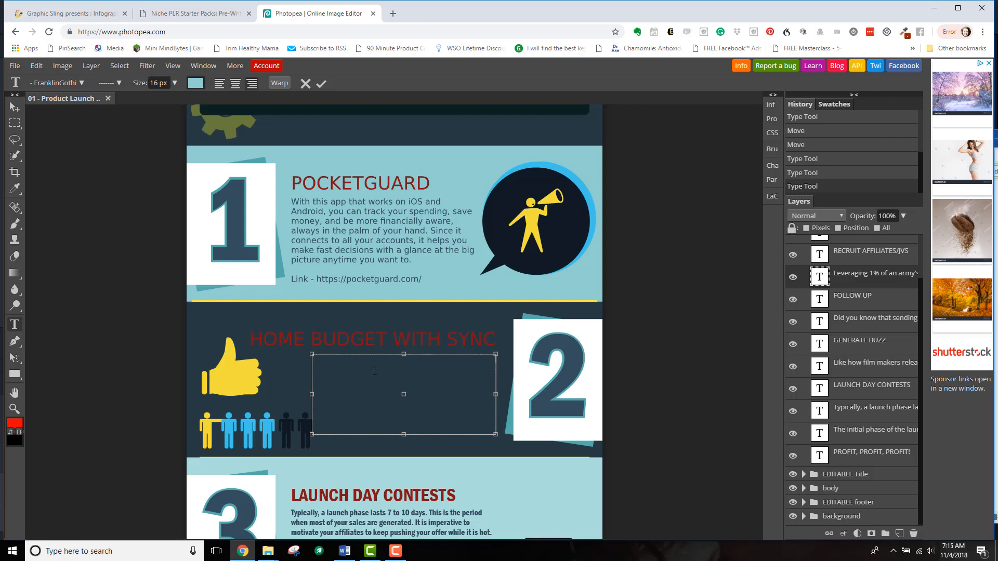
{"action": "type", "text": "This app can be found on Google Play, Android Apps, and in the Apple App Store. You can get a lite version free to try it out. It syncs with Dropbox and a whole host of other software."}
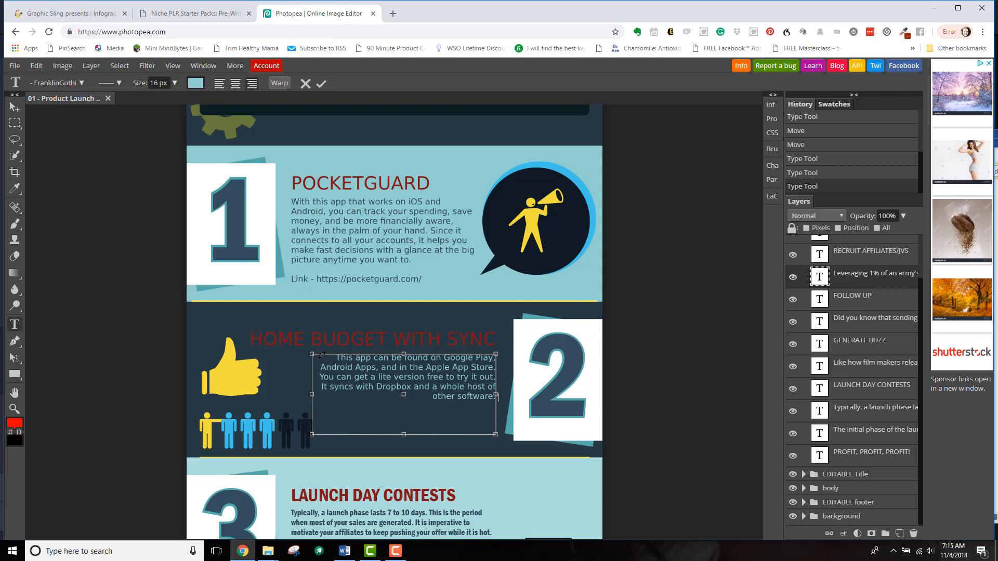
Increase the font size of the Home Budget with Sync description to 21 px and commit the text
{"action": "left_click_drag", "start_coordinate": [335, 358], "coordinate": [497, 416]}
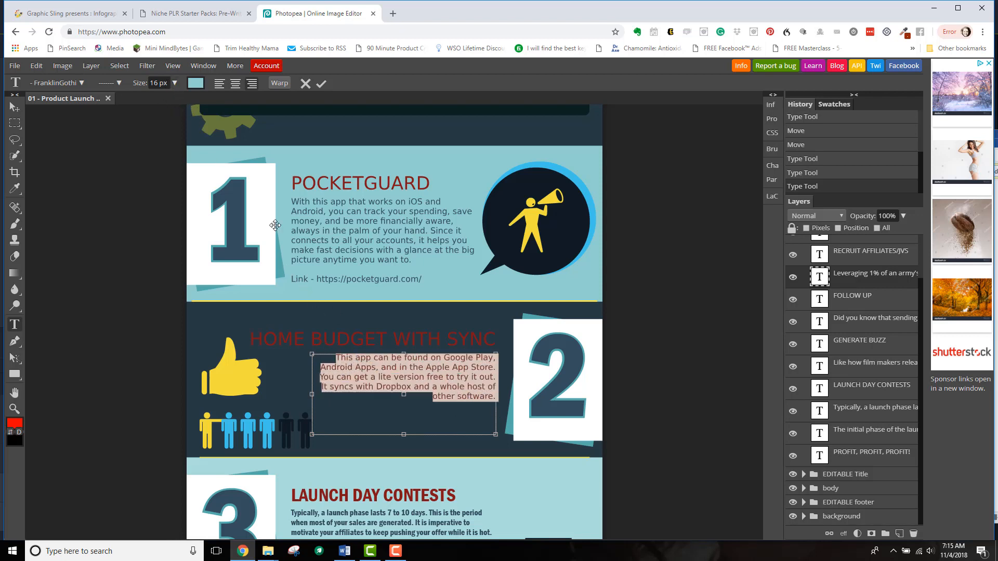
{"action": "left_click", "coordinate": [174, 82]}
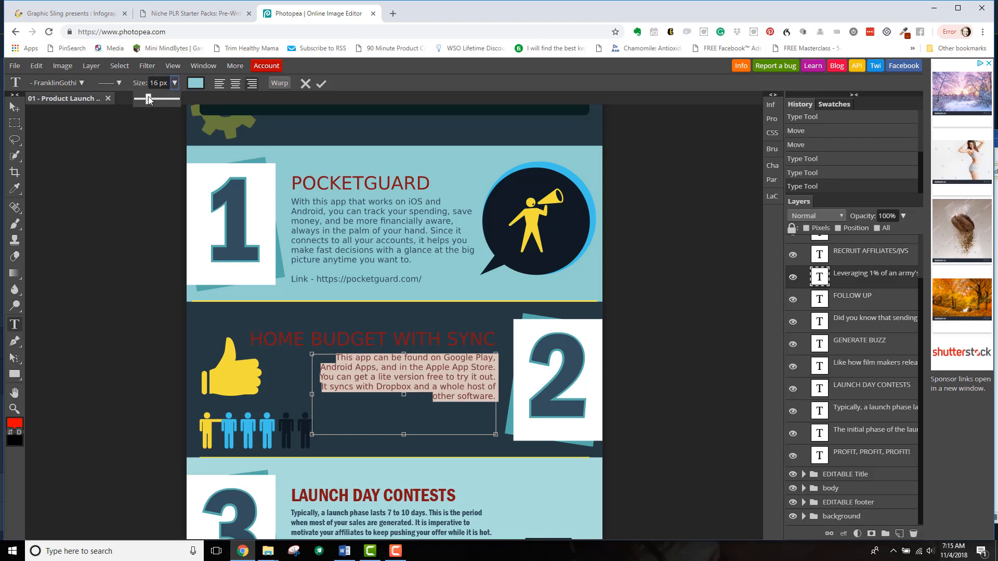
{"action": "left_click_drag", "start_coordinate": [150, 100], "coordinate": [150, 97]}
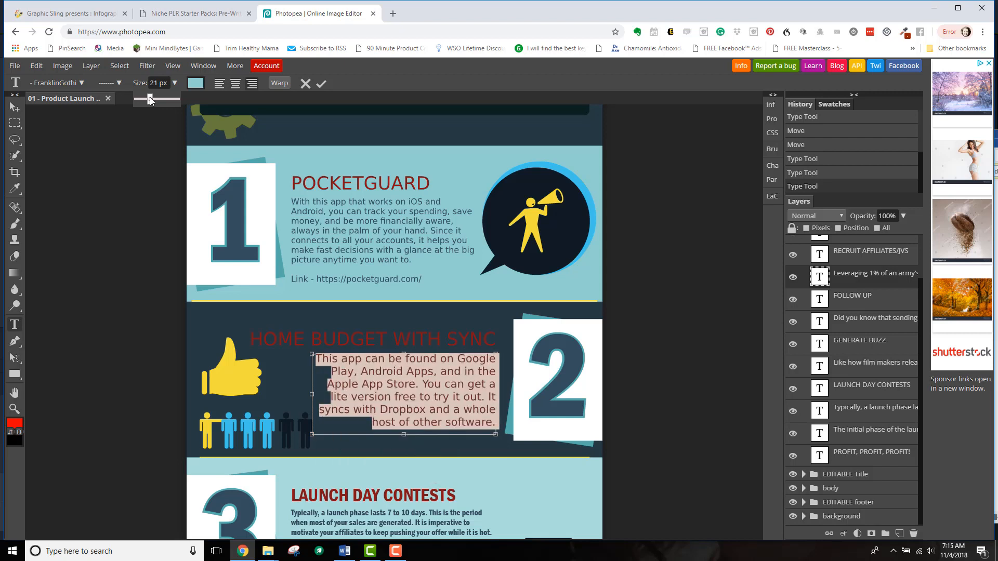
{"action": "left_click", "coordinate": [361, 386]}
{"action": "scroll", "coordinate": [359, 363], "scroll_direction": "down", "scroll_amount": 3}
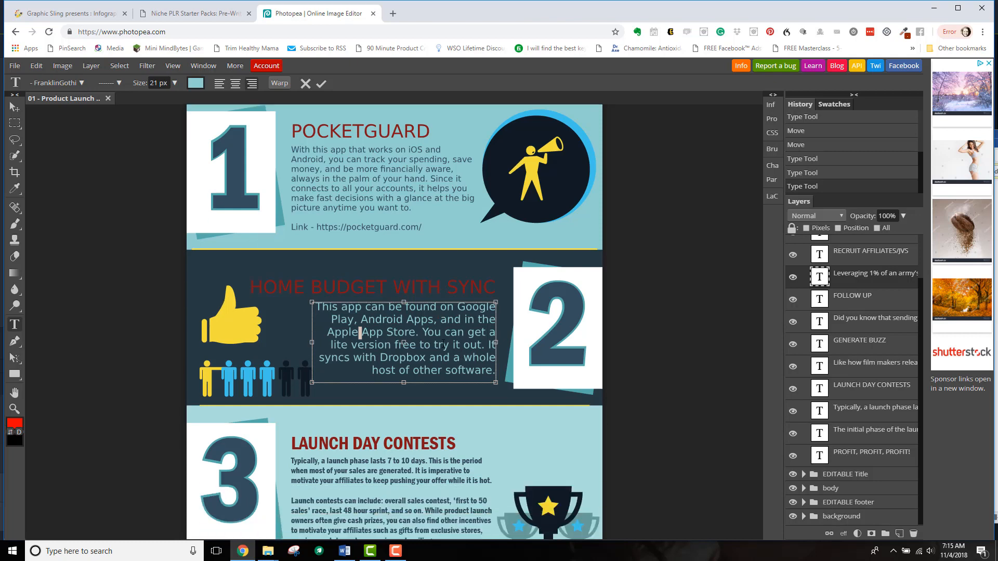
{"action": "scroll", "coordinate": [357, 340], "scroll_direction": "down", "scroll_amount": 2}
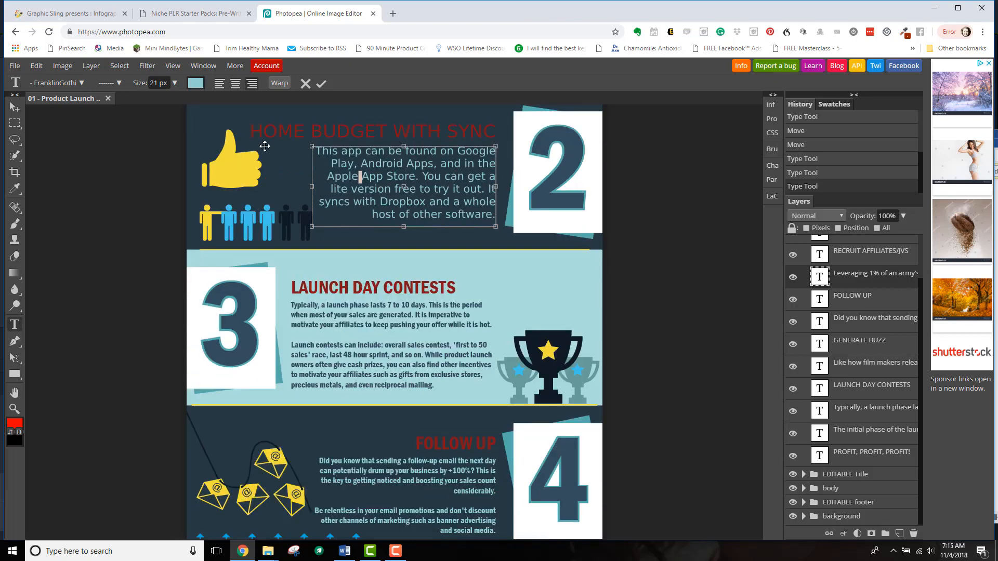
{"action": "left_click", "coordinate": [322, 83]}
Replace the section 3 heading LAUNCH DAY CONTESTS with ANISHU, taking the app name from the Word document
{"action": "left_click", "coordinate": [327, 287]}
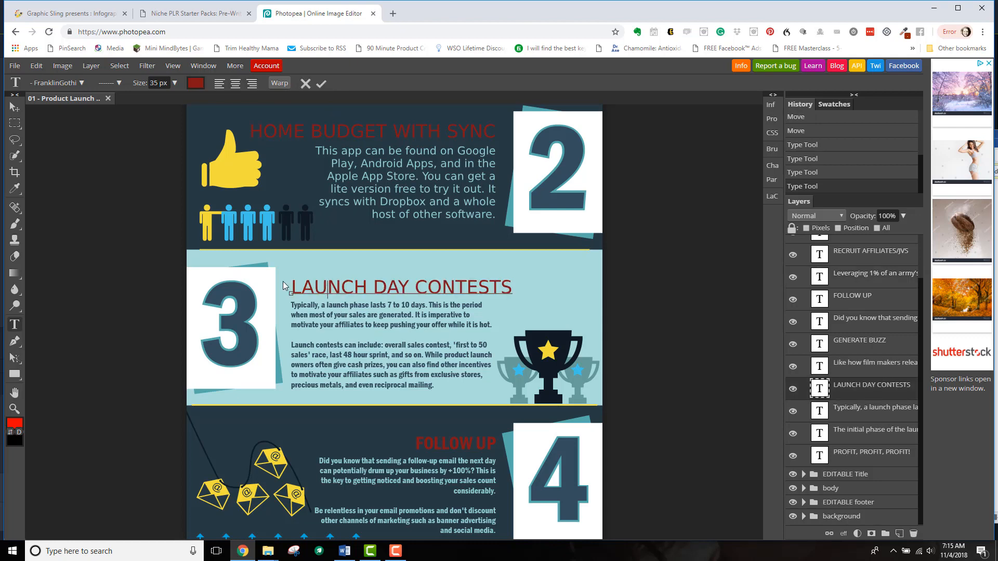
{"action": "left_click_drag", "start_coordinate": [291, 286], "coordinate": [510, 284]}
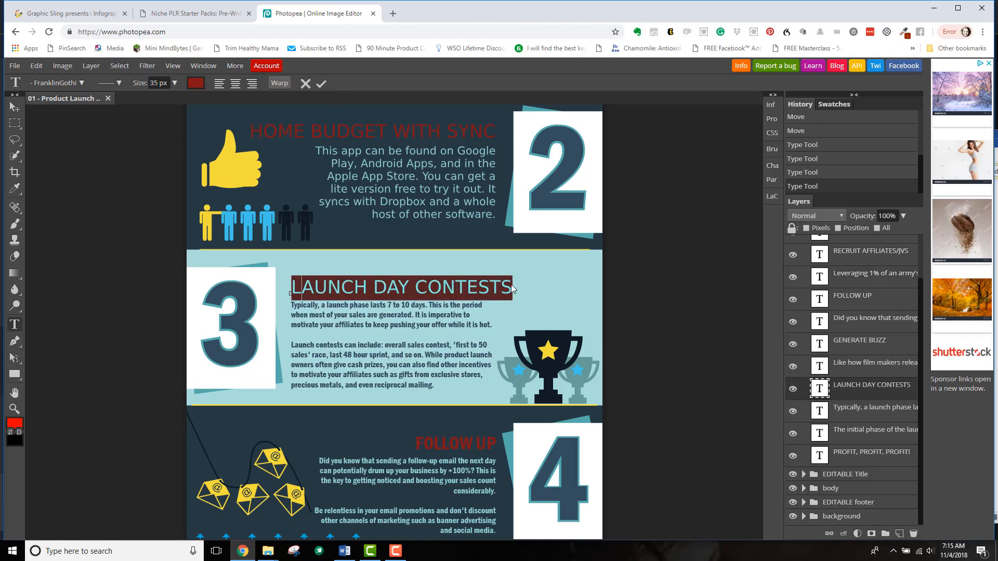
{"action": "key", "text": "alt+Tab"}
{"action": "scroll", "coordinate": [536, 290], "scroll_direction": "down", "scroll_amount": 1}
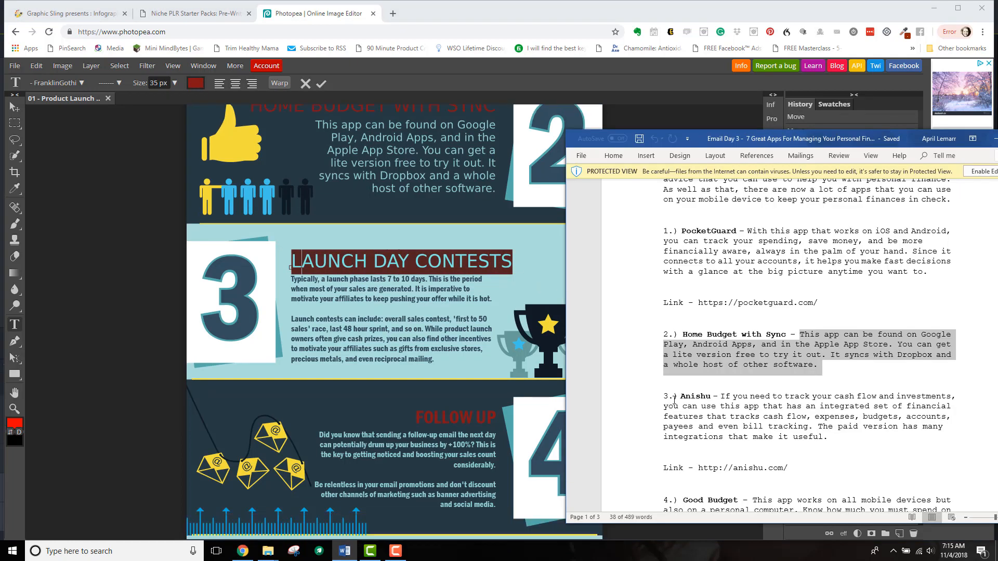
{"action": "key", "text": "alt+Tab"}
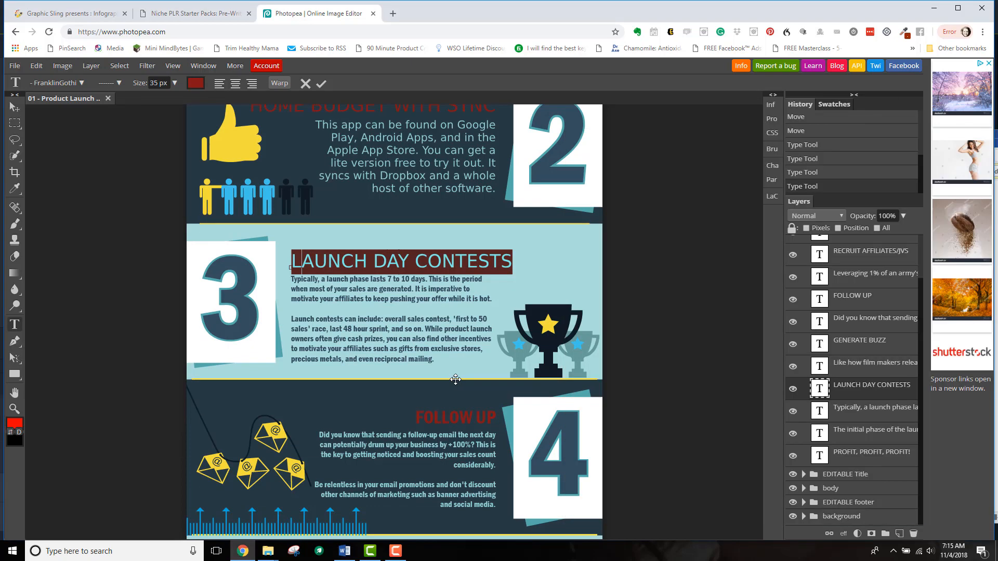
{"action": "type", "text": "AN"}
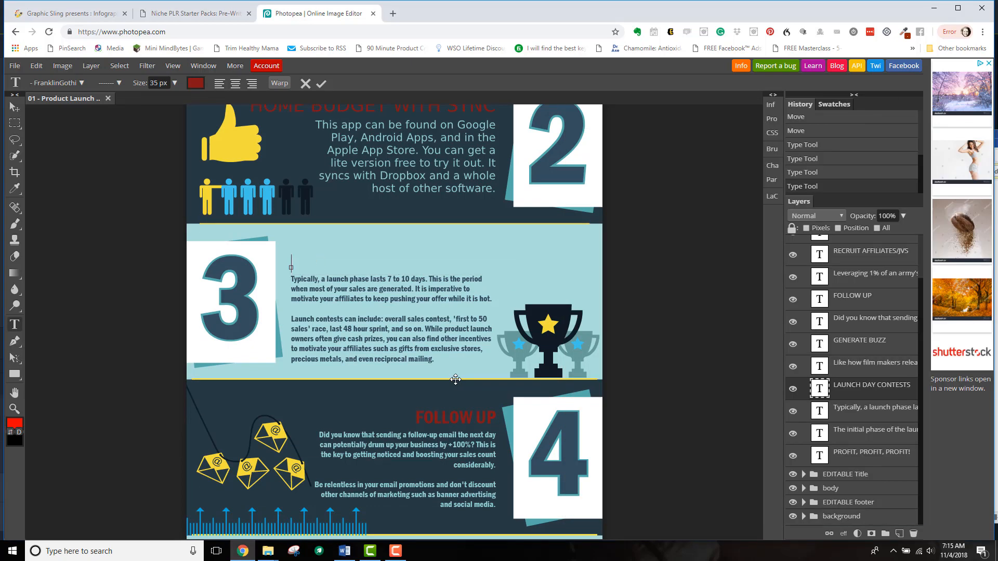
{"action": "type", "text": "ISHU"}
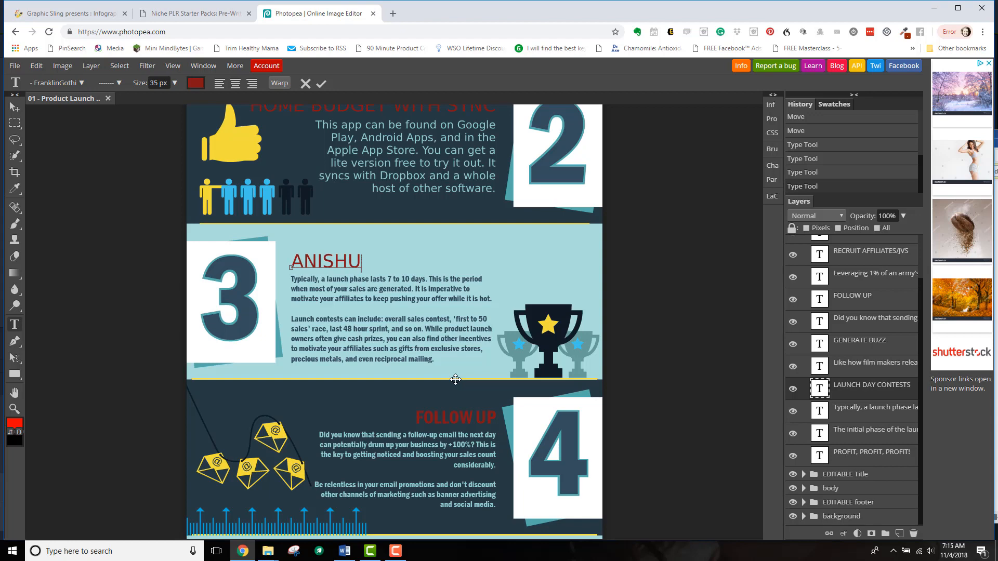
{"action": "key", "text": "alt+Tab"}
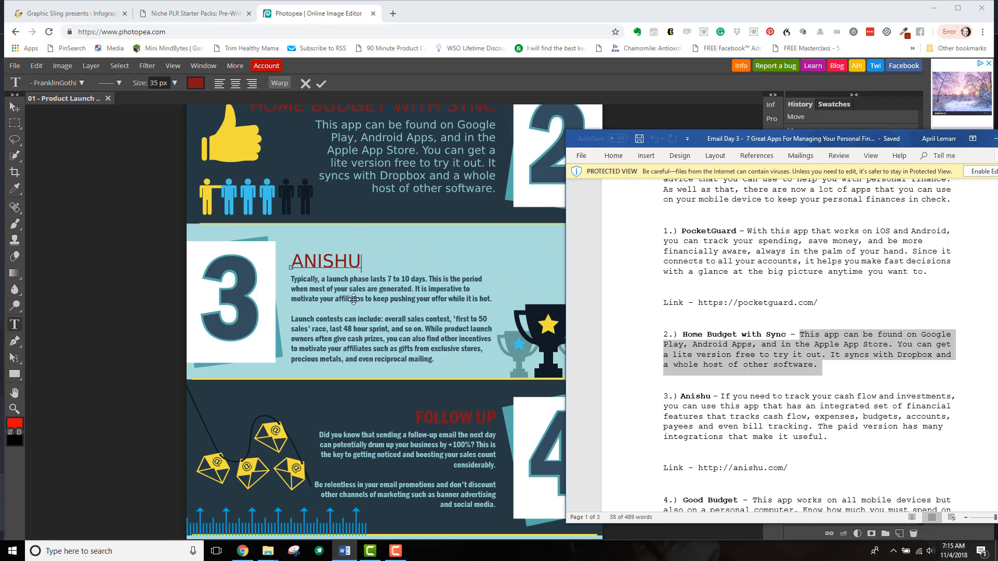
{"action": "left_click", "coordinate": [440, 306]}
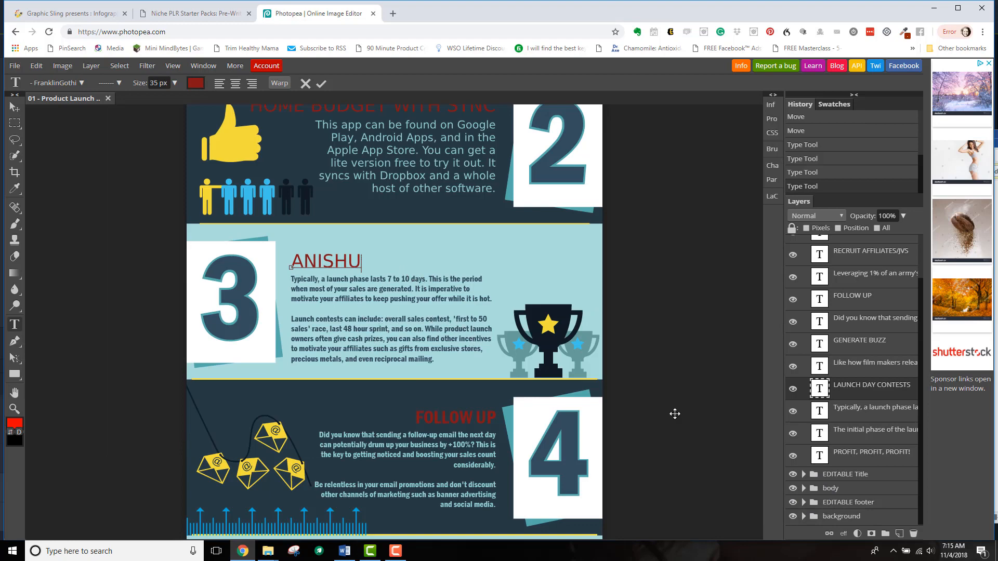
{"action": "key", "text": "alt+Tab"}
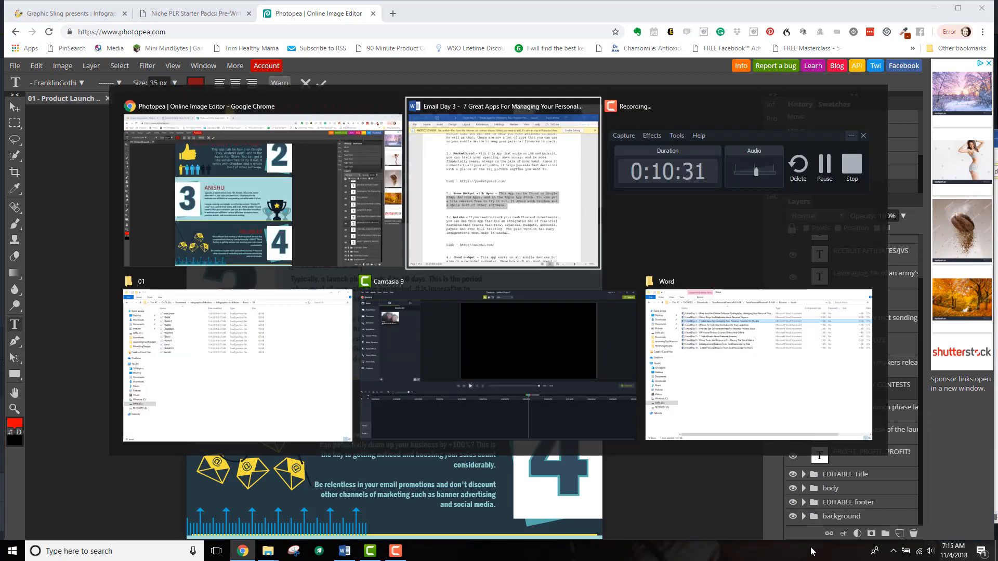
{"action": "left_click", "coordinate": [395, 551]}
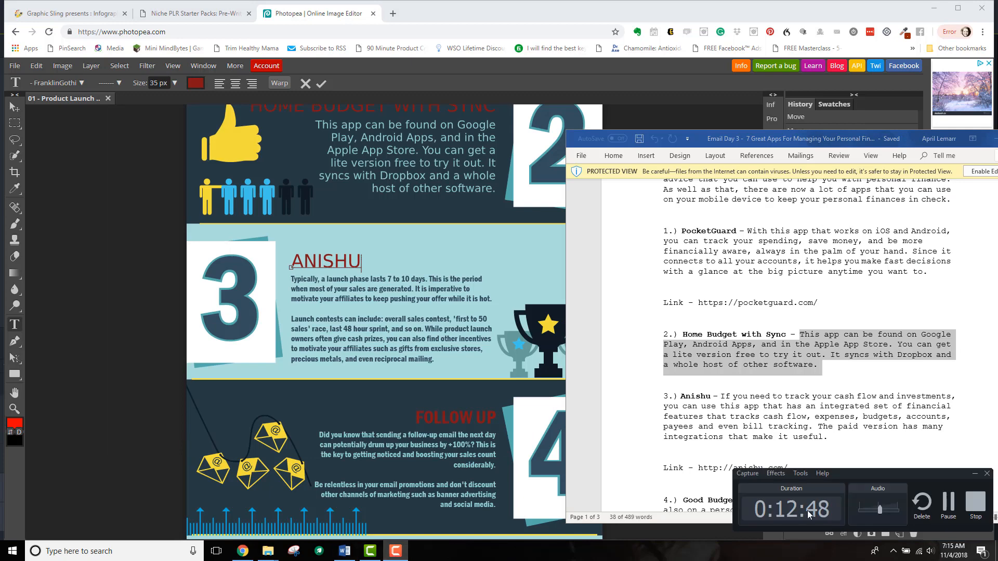
{"action": "left_click", "coordinate": [949, 504]}
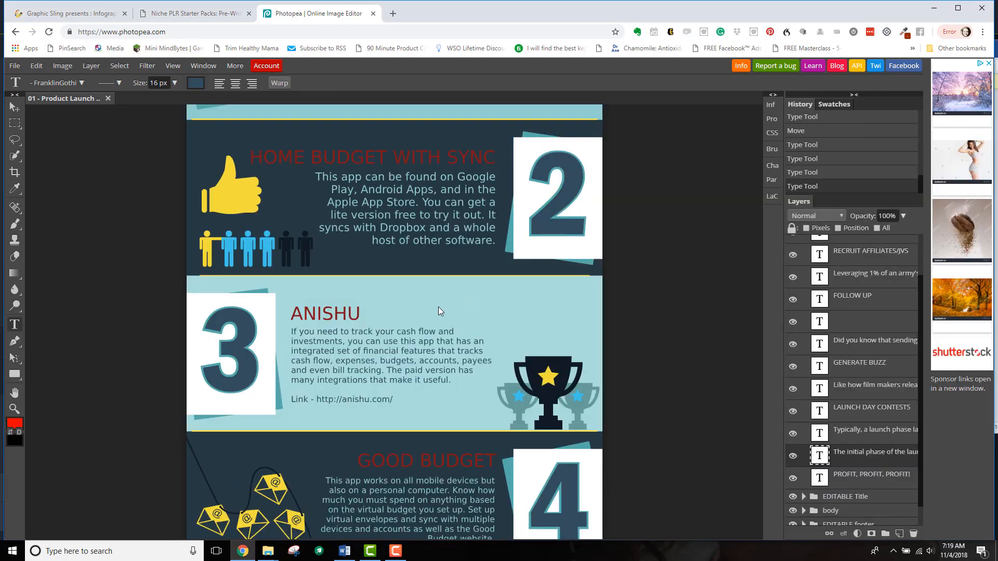
{"action": "scroll", "coordinate": [501, 326], "scroll_direction": "up", "scroll_amount": 5}
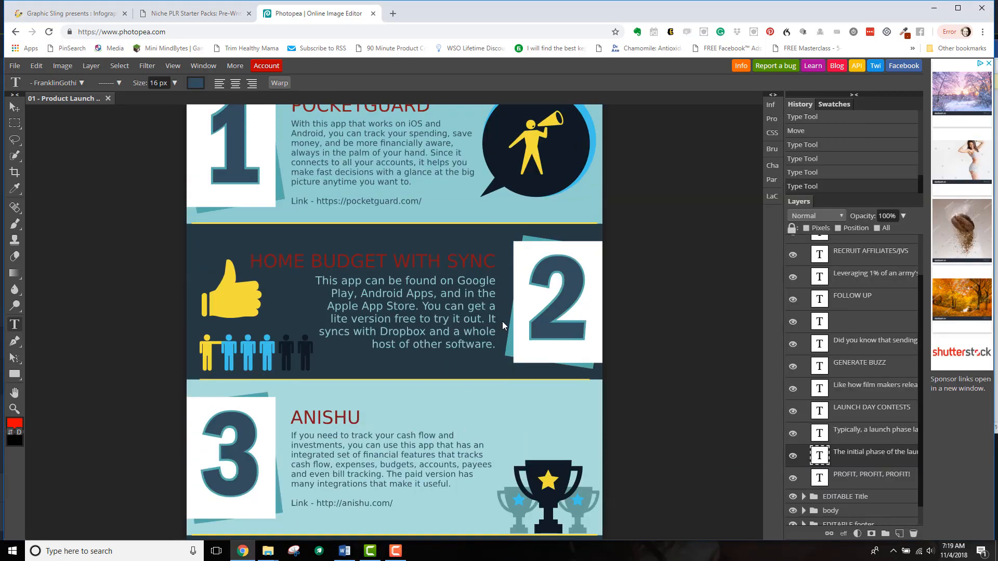
{"action": "scroll", "coordinate": [496, 294], "scroll_direction": "down", "scroll_amount": 2}
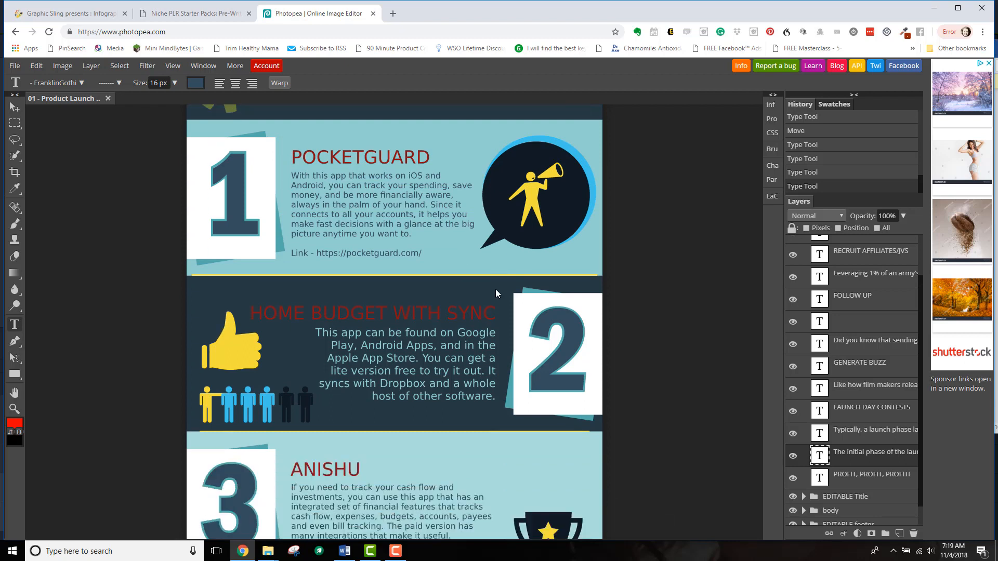
{"action": "scroll", "coordinate": [302, 319], "scroll_direction": "up", "scroll_amount": 1}
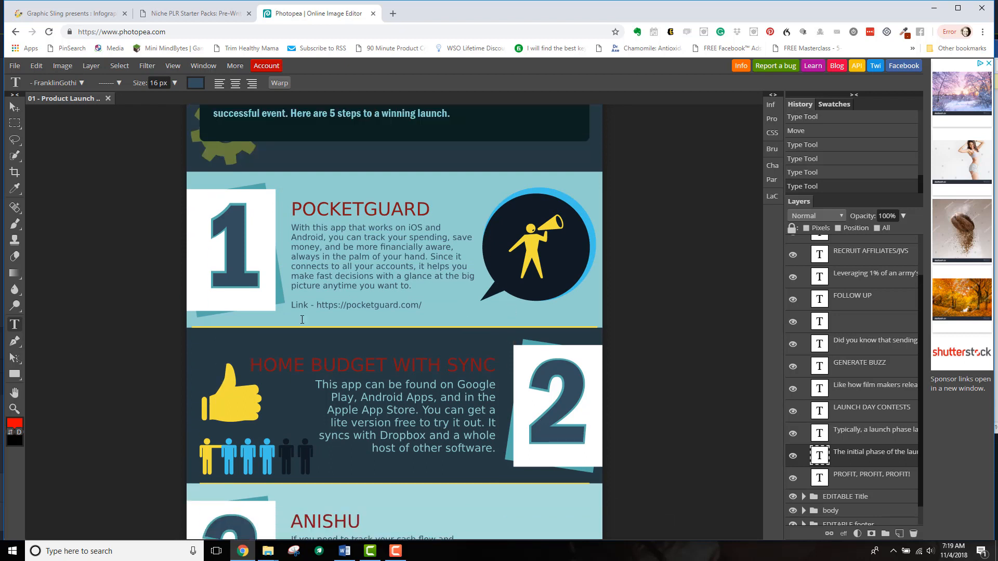
{"action": "left_click", "coordinate": [232, 338]}
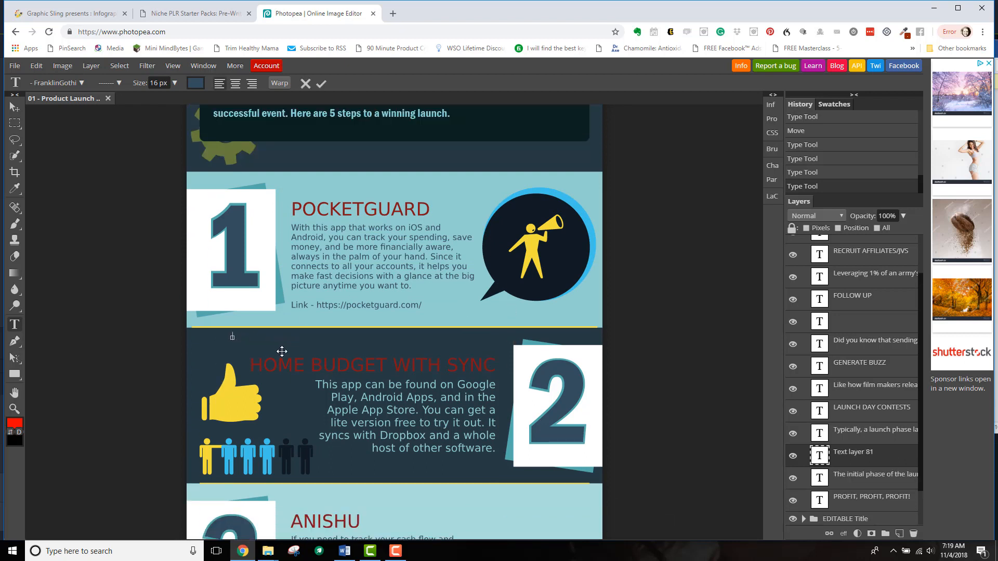
{"action": "scroll", "coordinate": [425, 356], "scroll_direction": "down", "scroll_amount": 2}
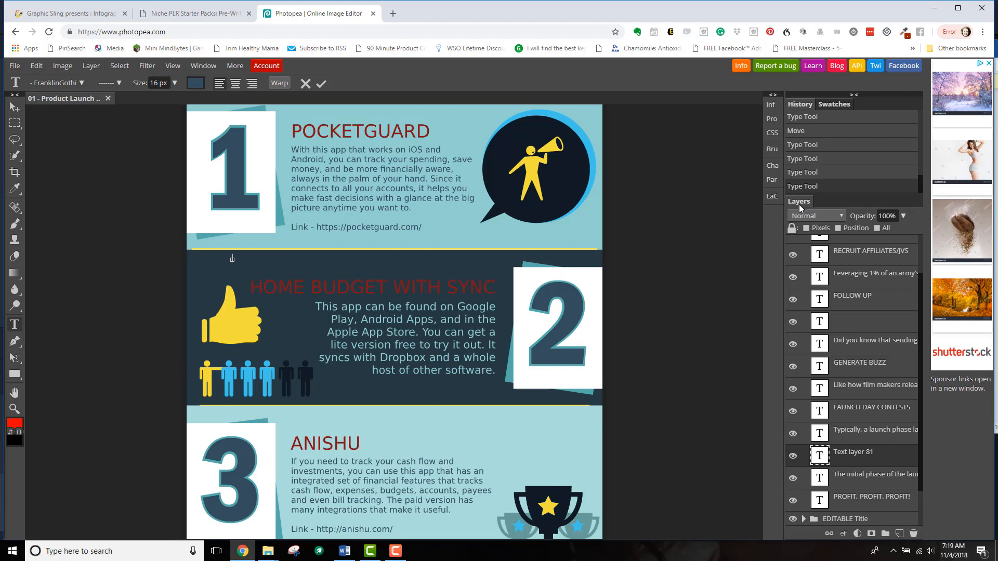
Collapse the EDITABLE Contents group, expand the background group and select its lowest combined path layer
{"action": "scroll", "coordinate": [812, 304], "scroll_direction": "up", "scroll_amount": 2}
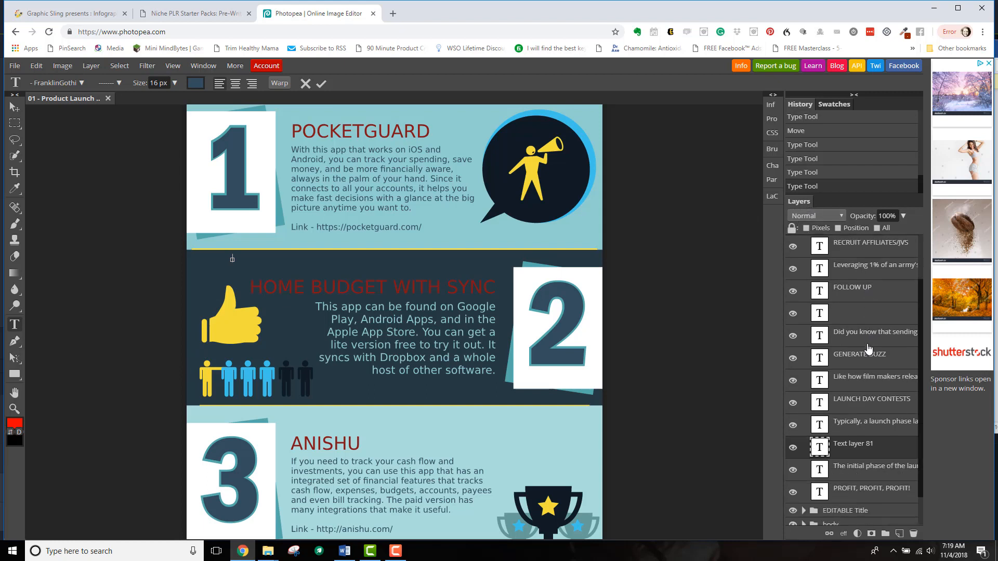
{"action": "left_click", "coordinate": [804, 242]}
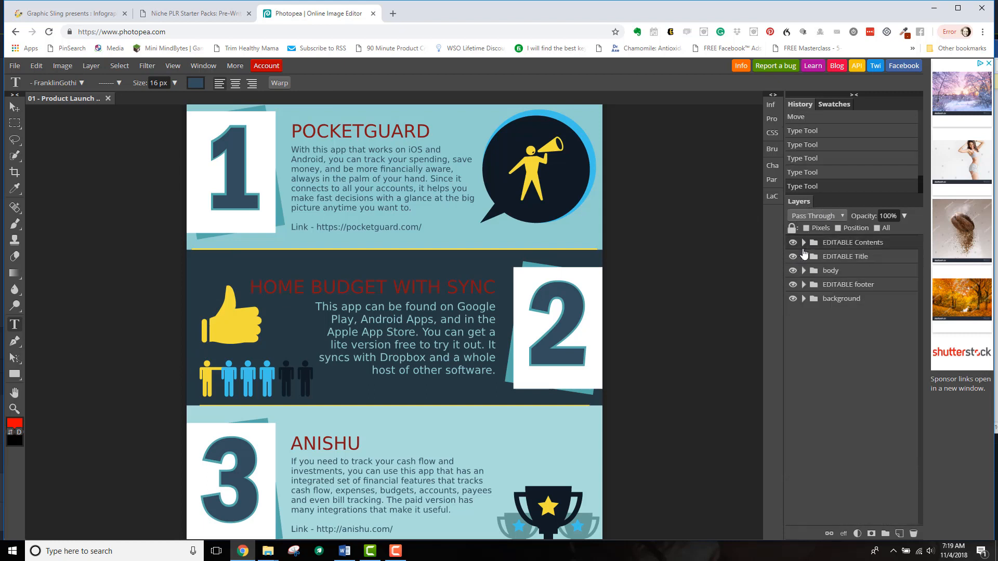
{"action": "left_click", "coordinate": [804, 299]}
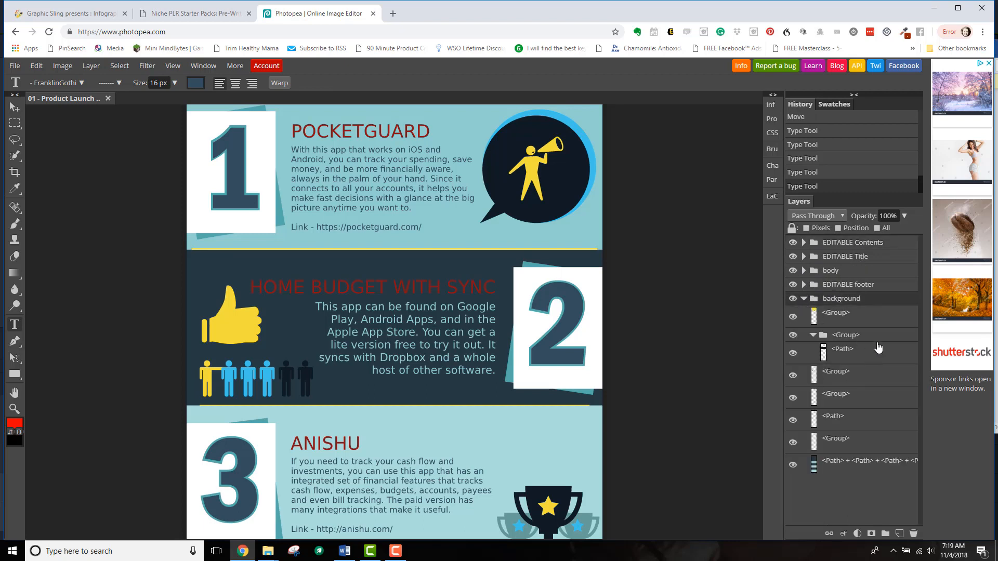
{"action": "left_click", "coordinate": [839, 470]}
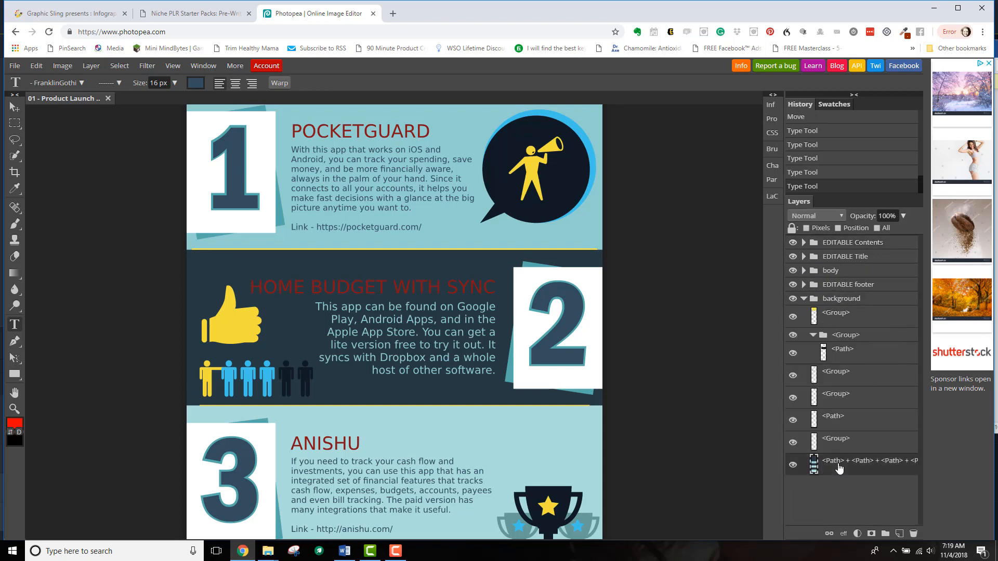
Toggle the lower background layers to identify what they draw, and hide the group directly below the nested group
{"action": "left_click", "coordinate": [805, 423]}
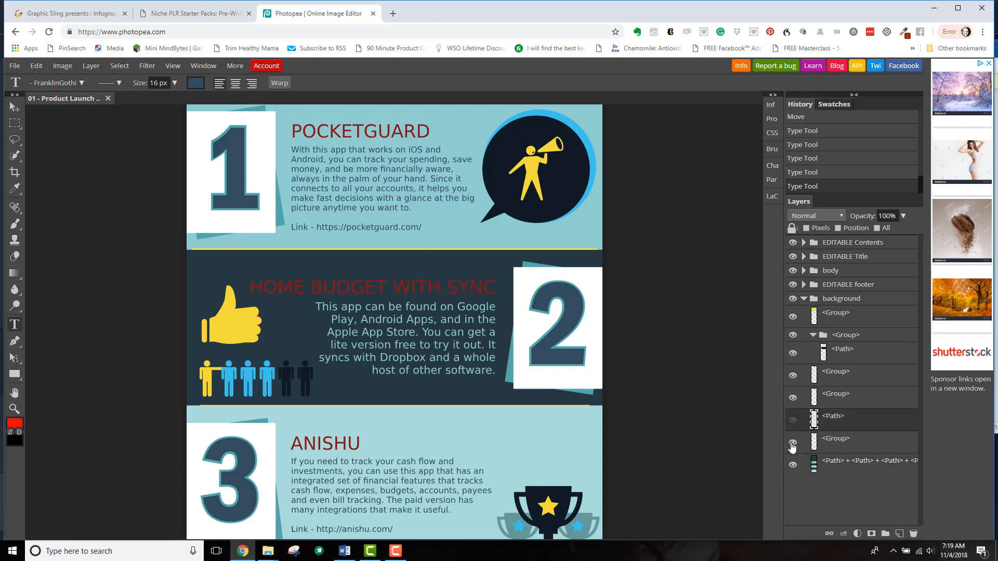
{"action": "left_click", "coordinate": [793, 442]}
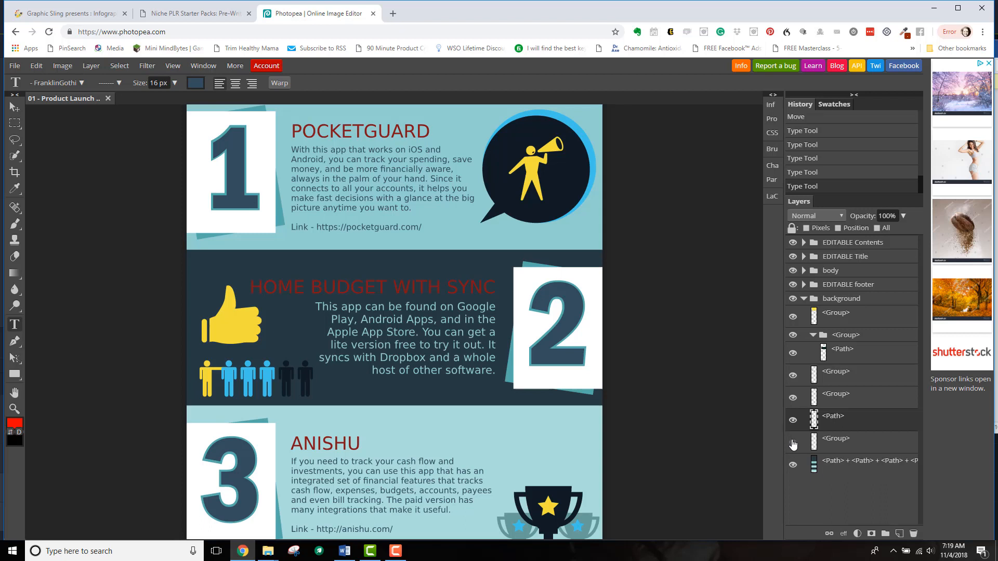
{"action": "left_click", "coordinate": [793, 443]}
{"action": "left_click", "coordinate": [793, 379]}
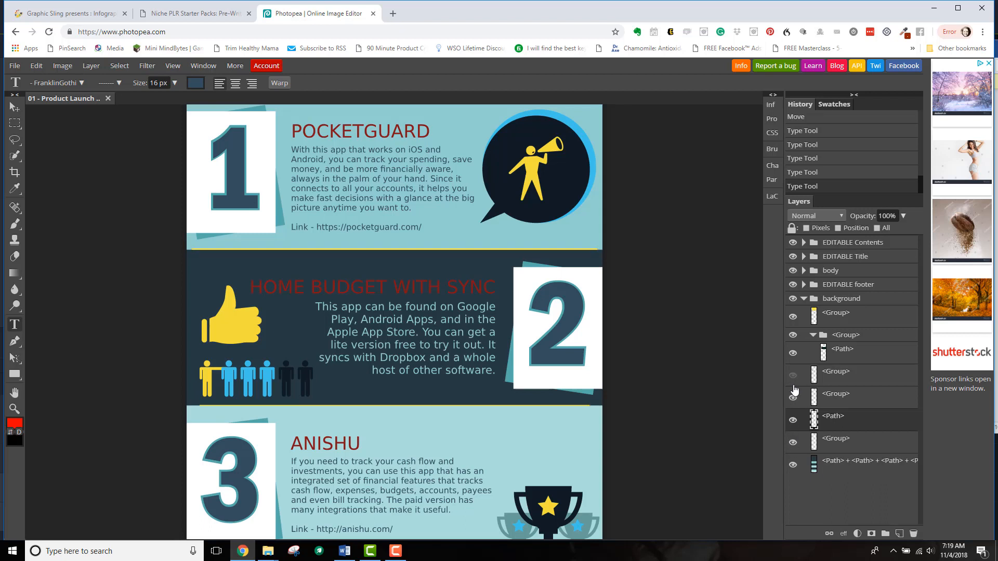
Hide and show the uppermost group in the background folder to identify which part of the infographic header it draws
{"action": "left_click", "coordinate": [793, 317]}
{"action": "scroll", "coordinate": [563, 318], "scroll_direction": "up", "scroll_amount": 5}
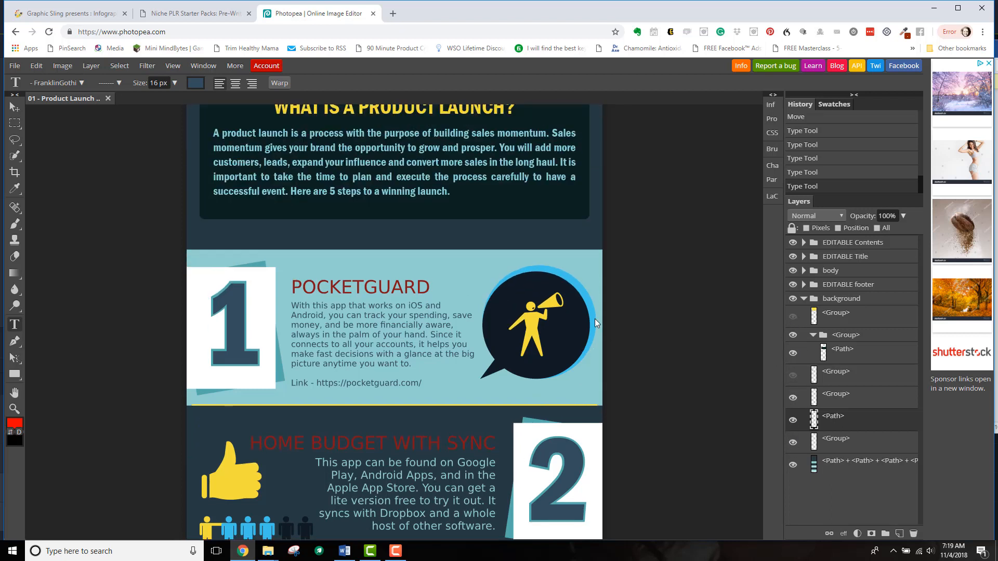
{"action": "scroll", "coordinate": [634, 315], "scroll_direction": "up", "scroll_amount": 3}
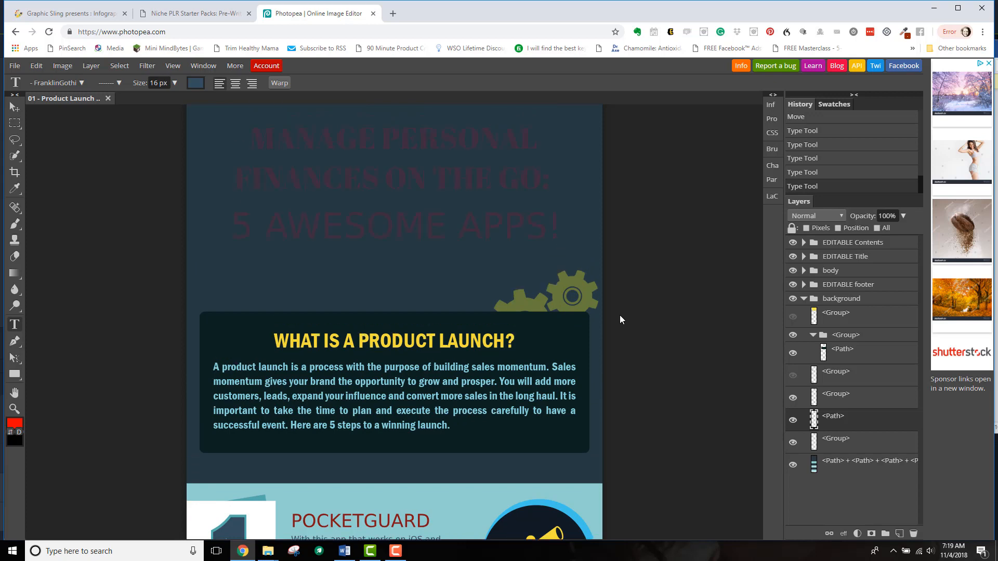
{"action": "left_click", "coordinate": [792, 316]}
Toggle the nested background group and its path to check what they cover, and select that path layer
{"action": "left_click", "coordinate": [794, 336]}
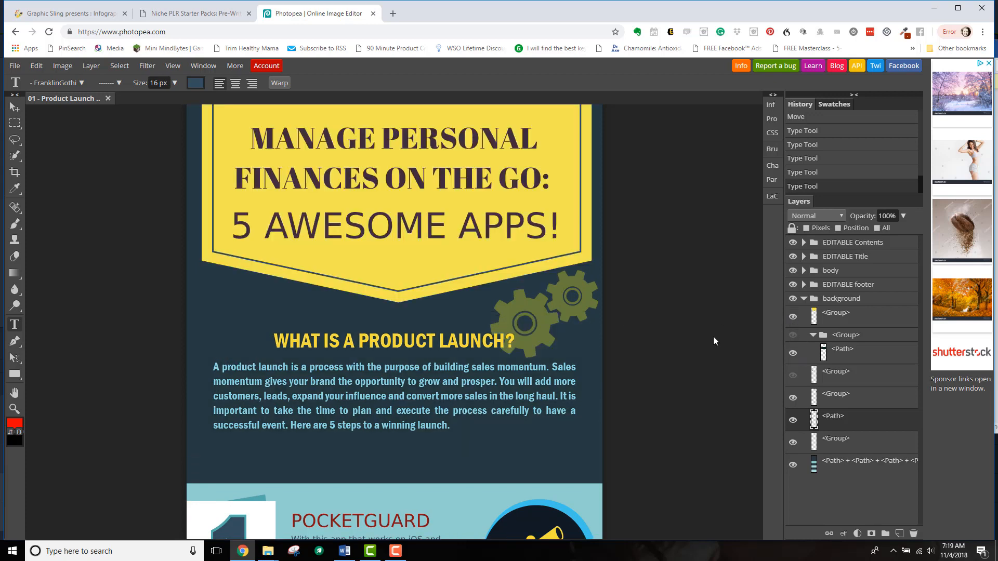
{"action": "scroll", "coordinate": [604, 321], "scroll_direction": "down", "scroll_amount": 5}
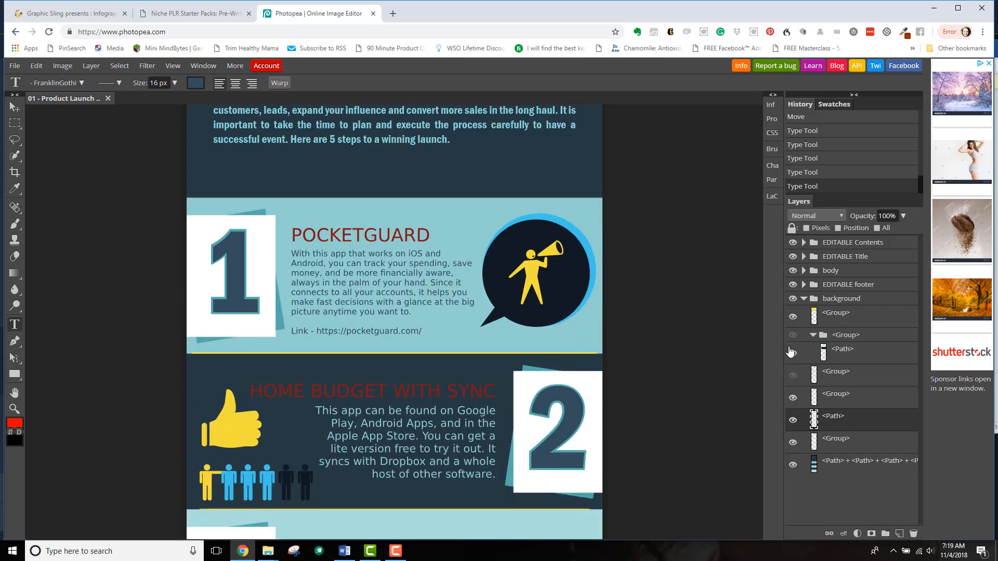
{"action": "left_click", "coordinate": [792, 335]}
{"action": "left_click", "coordinate": [794, 354]}
{"action": "left_click", "coordinate": [793, 354]}
{"action": "left_click", "coordinate": [842, 356]}
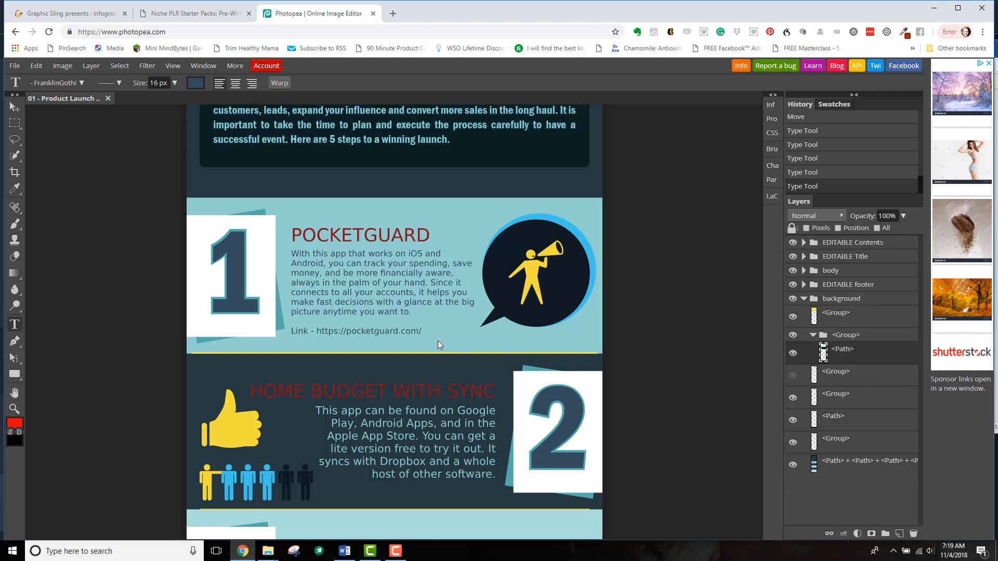
{"action": "scroll", "coordinate": [438, 341], "scroll_direction": "down", "scroll_amount": 3}
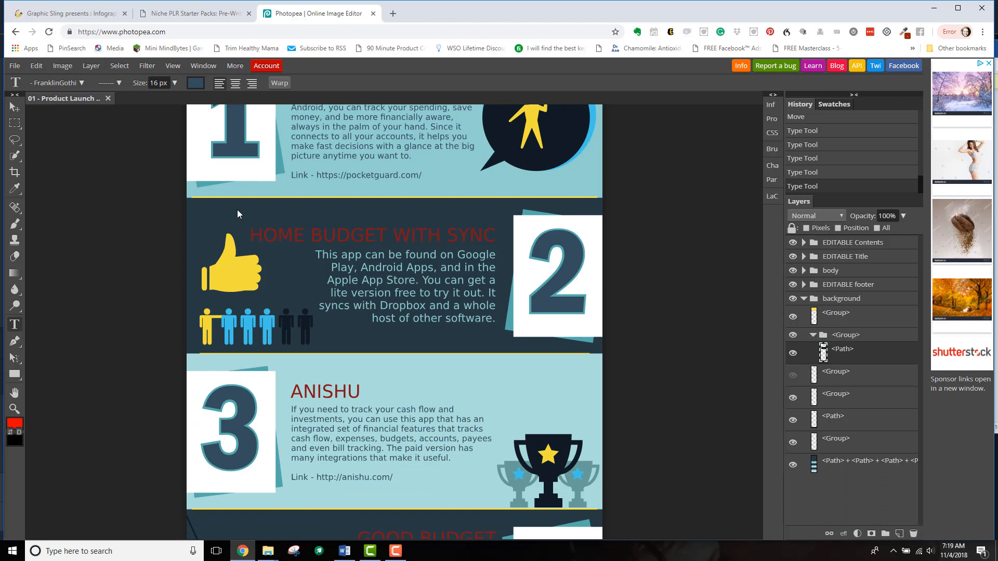
{"action": "left_click", "coordinate": [238, 213]}
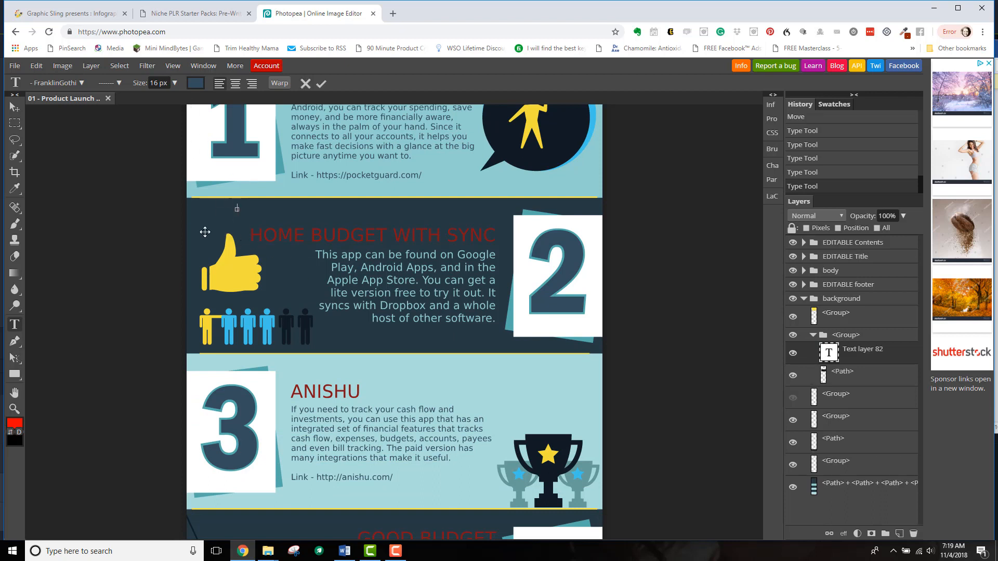
{"action": "left_click", "coordinate": [195, 84]}
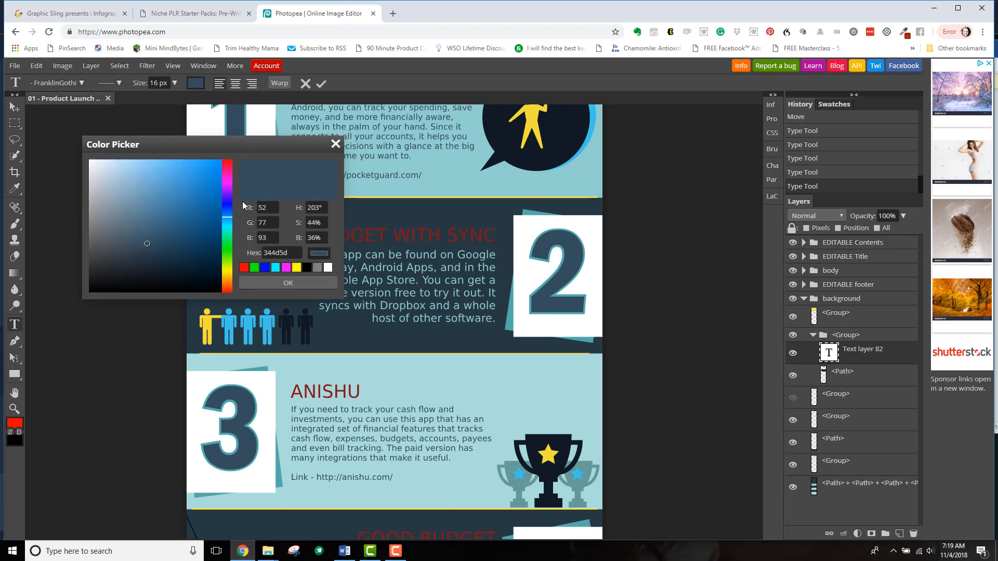
{"action": "left_click_drag", "start_coordinate": [148, 237], "coordinate": [105, 177]}
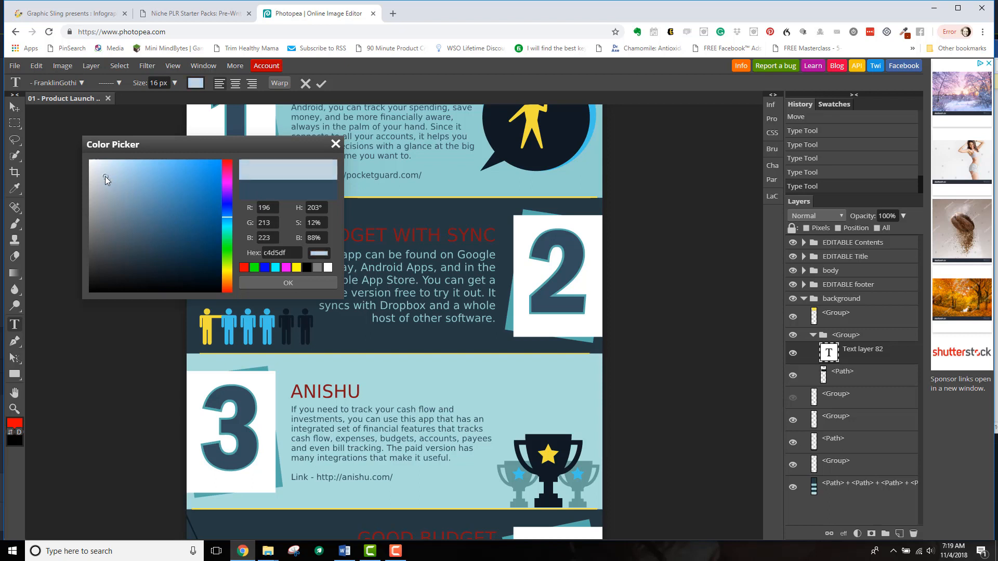
{"action": "left_click", "coordinate": [295, 280]}
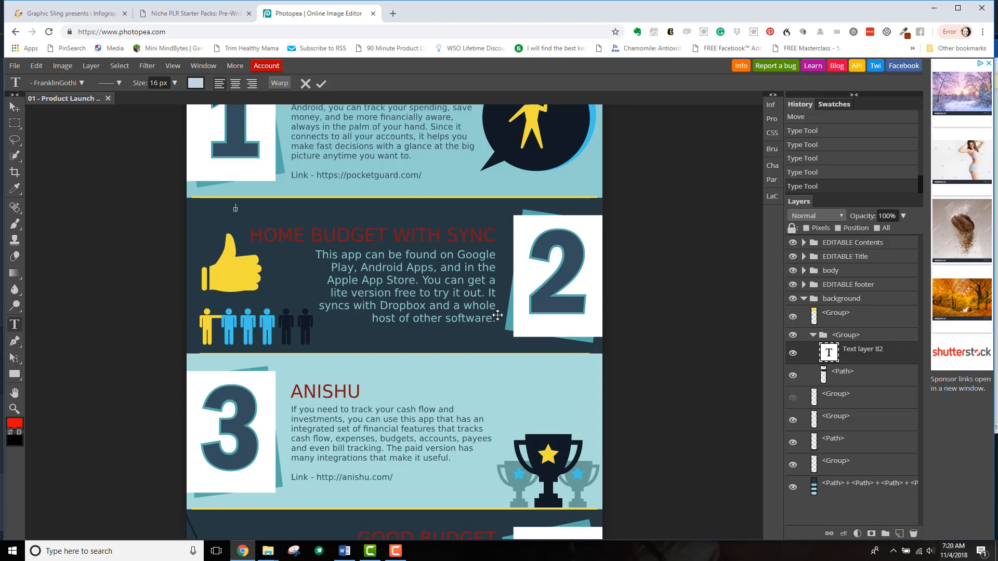
{"action": "scroll", "coordinate": [325, 288], "scroll_direction": "up", "scroll_amount": 2}
{"action": "scroll", "coordinate": [527, 217], "scroll_direction": "up", "scroll_amount": 3}
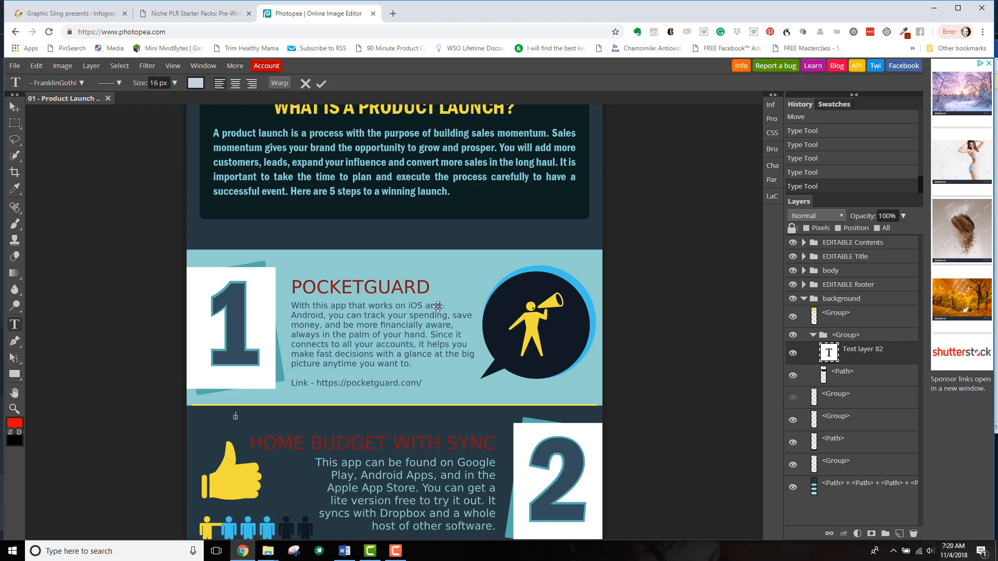
{"action": "scroll", "coordinate": [475, 299], "scroll_direction": "up", "scroll_amount": 1}
{"action": "scroll", "coordinate": [475, 299], "scroll_direction": "up", "scroll_amount": 2}
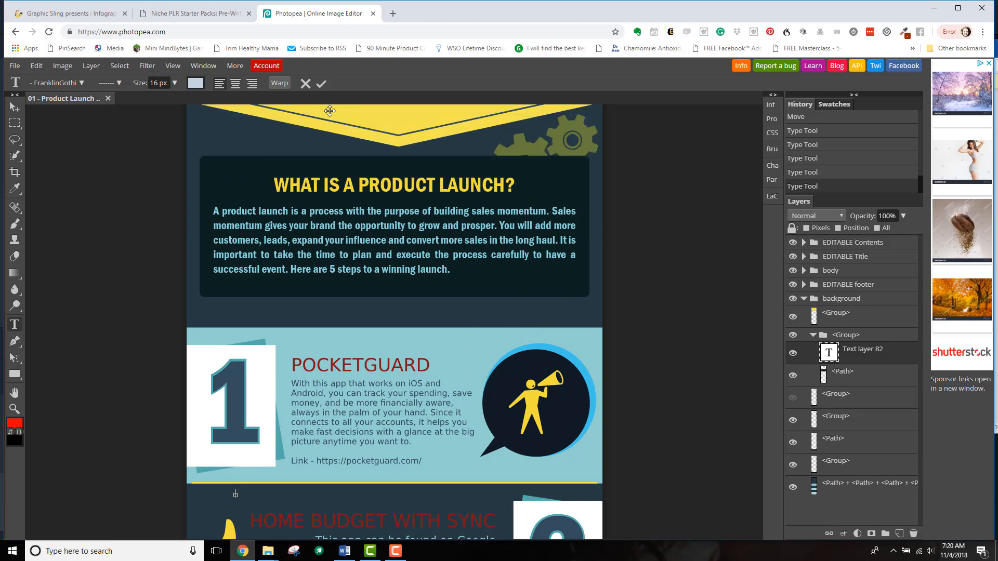
{"action": "left_click", "coordinate": [305, 84]}
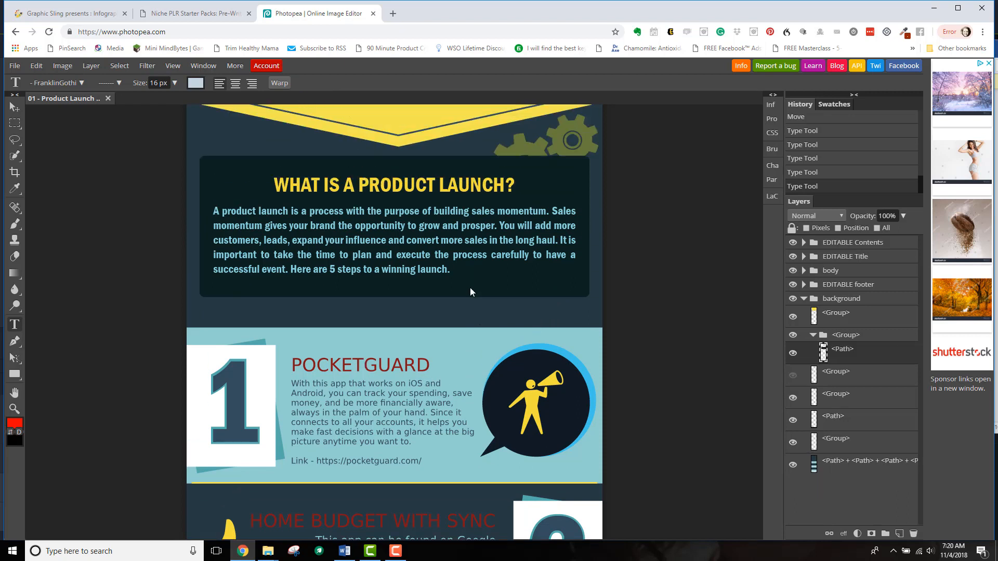
Collapse the background layer group and look over the PocketGuard, Home Budget with Sync and Anishu sections
{"action": "scroll", "coordinate": [452, 304], "scroll_direction": "down", "scroll_amount": 8}
{"action": "scroll", "coordinate": [447, 288], "scroll_direction": "up", "scroll_amount": 5}
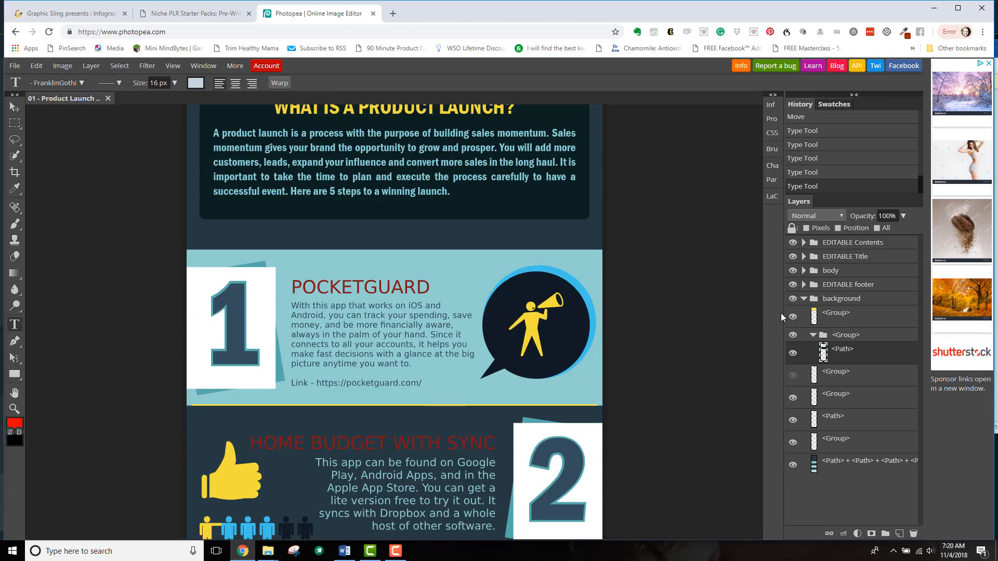
{"action": "left_click", "coordinate": [808, 300]}
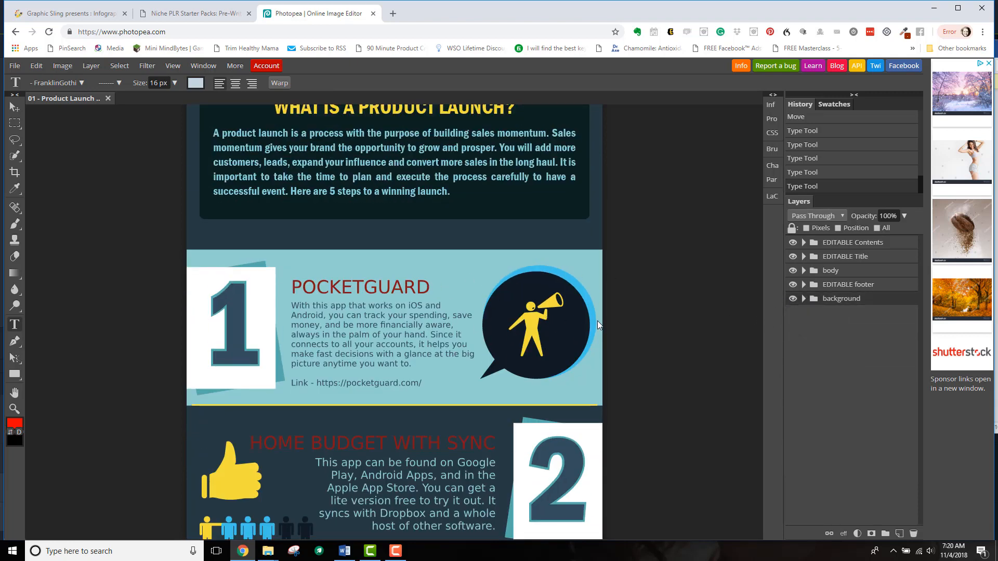
{"action": "scroll", "coordinate": [597, 320], "scroll_direction": "down", "scroll_amount": 4}
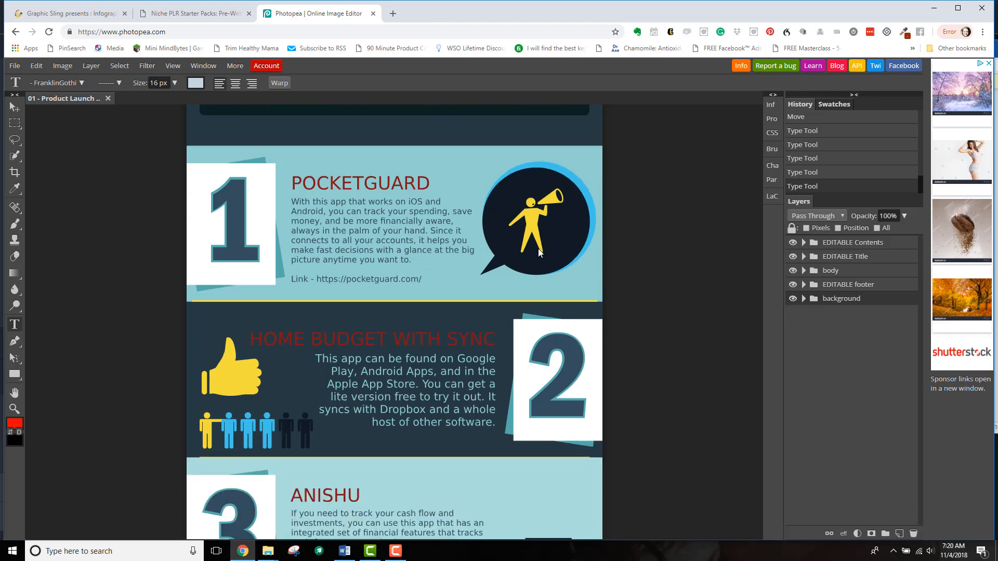
{"action": "scroll", "coordinate": [538, 249], "scroll_direction": "down", "scroll_amount": 5}
{"action": "scroll", "coordinate": [390, 292], "scroll_direction": "up", "scroll_amount": 1}
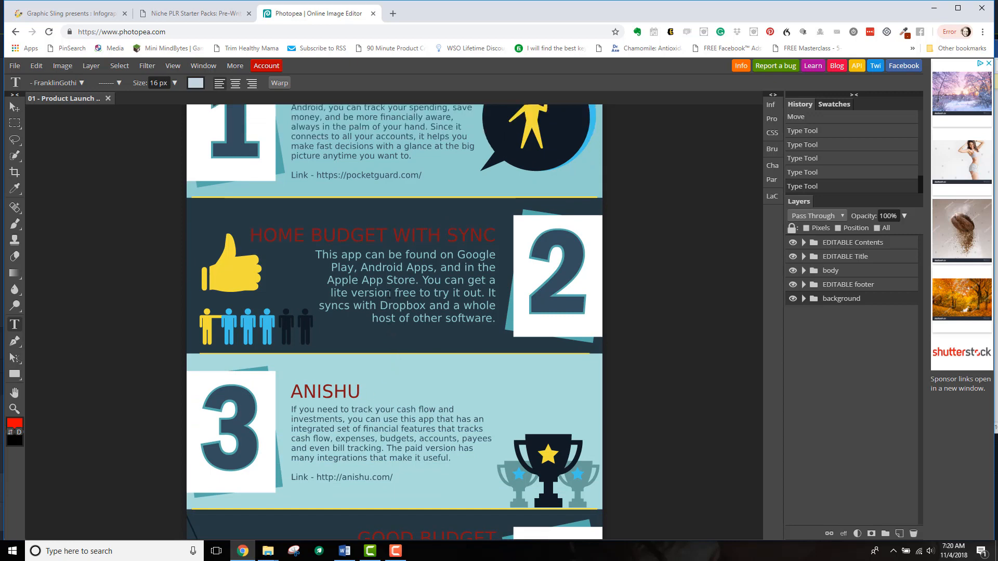
{"action": "scroll", "coordinate": [389, 292], "scroll_direction": "up", "scroll_amount": 3}
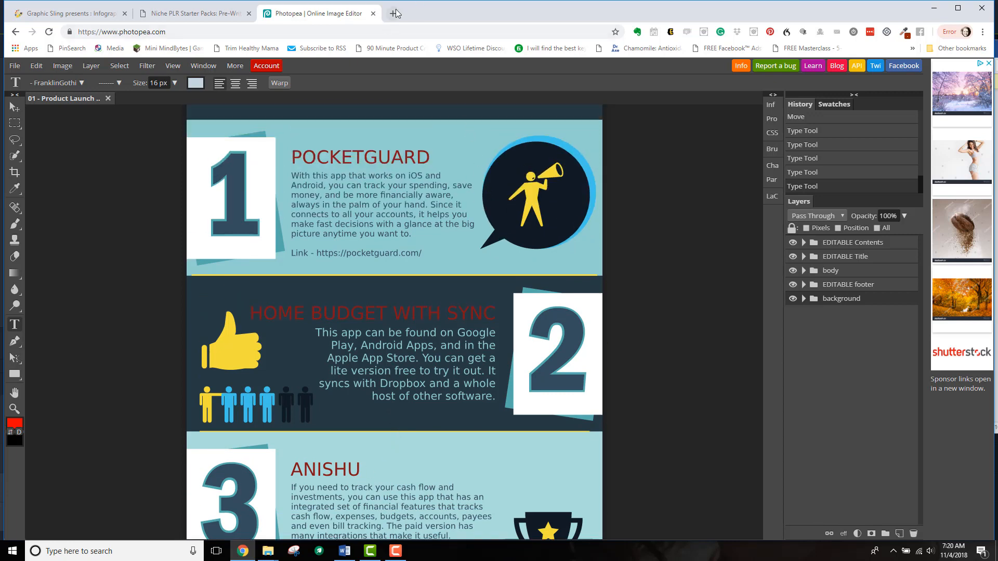
Open pocketguard.com in a new browser tab to view the PocketGuard site, and return to the infographic in Photopea
{"action": "key", "text": "ctrl+t"}
{"action": "type", "text": "p"}
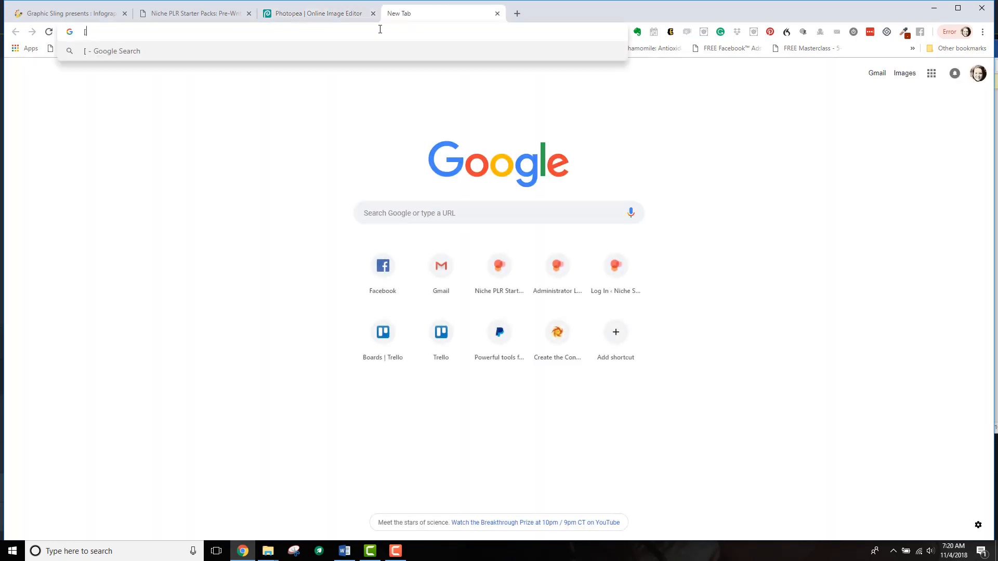
{"action": "type", "text": "ocketguard"}
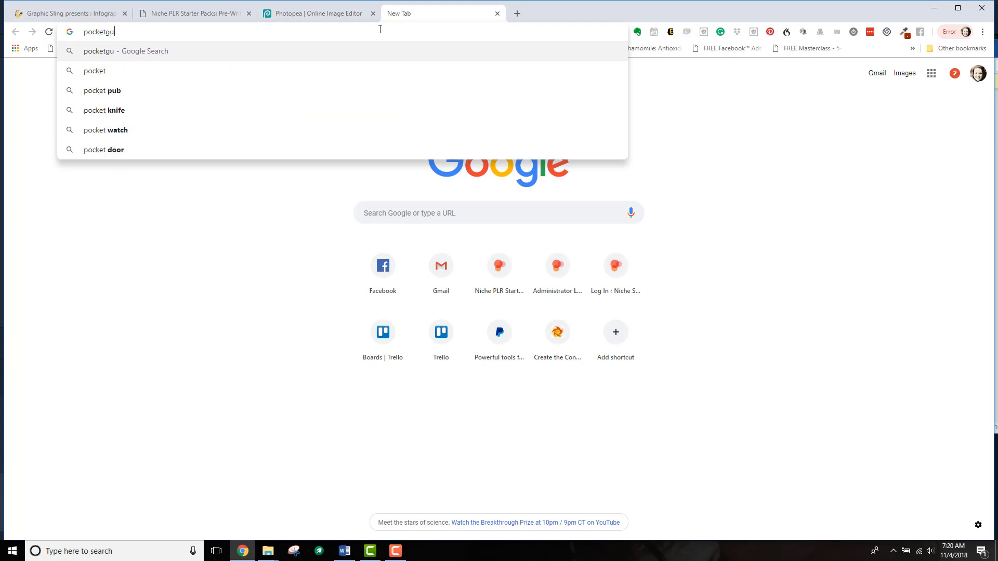
{"action": "type", "text": ".com"}
{"action": "key", "text": "Return"}
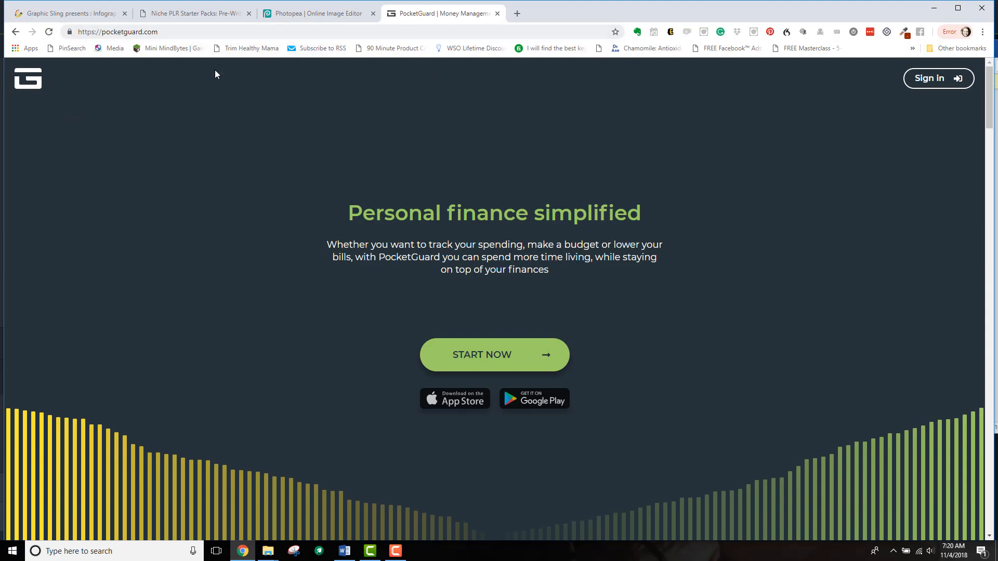
{"action": "left_click", "coordinate": [314, 14]}
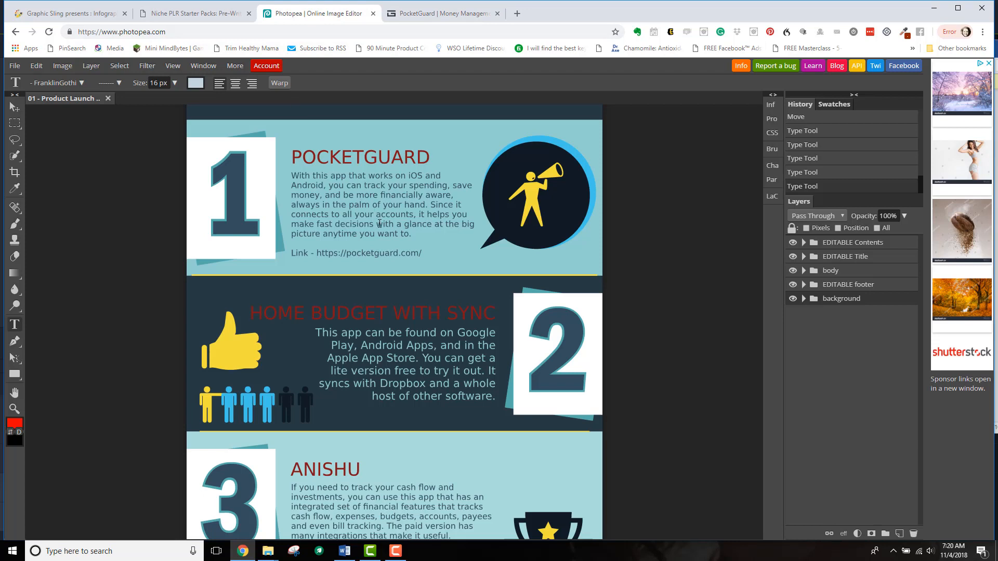
Examine the infographic sections from Home Budget with Sync to Mint for texts and graphics that need adjusting
{"action": "scroll", "coordinate": [398, 227], "scroll_direction": "down", "scroll_amount": 1}
{"action": "scroll", "coordinate": [395, 217], "scroll_direction": "down", "scroll_amount": 1}
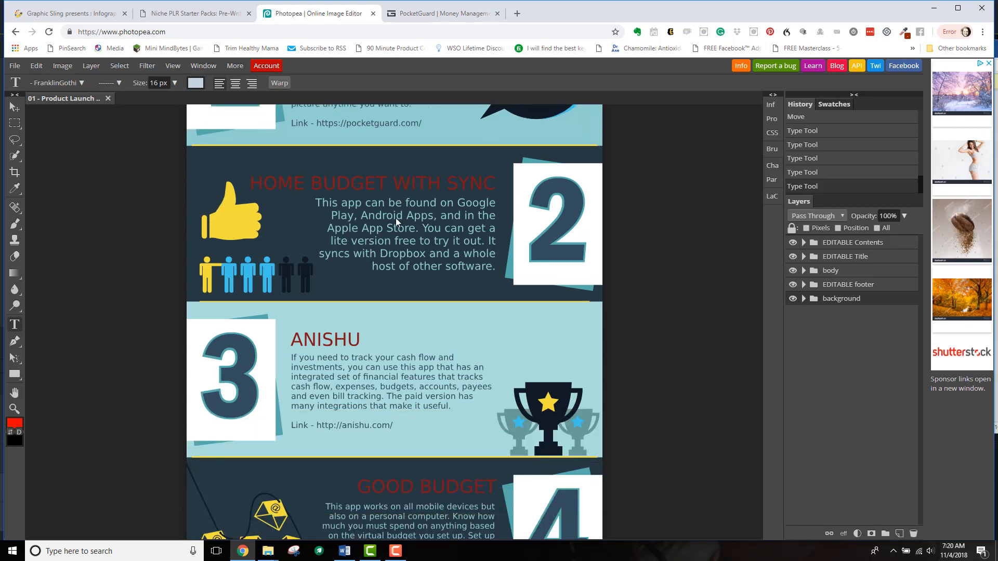
{"action": "scroll", "coordinate": [457, 209], "scroll_direction": "down", "scroll_amount": 1}
{"action": "scroll", "coordinate": [697, 207], "scroll_direction": "up", "scroll_amount": 2}
{"action": "scroll", "coordinate": [510, 279], "scroll_direction": "down", "scroll_amount": 1}
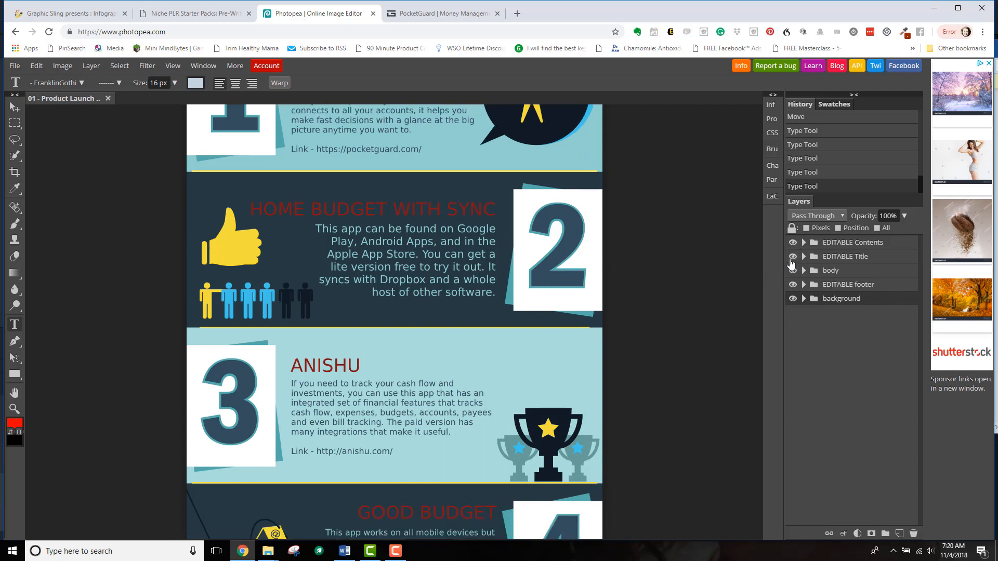
{"action": "scroll", "coordinate": [583, 304], "scroll_direction": "down", "scroll_amount": 7}
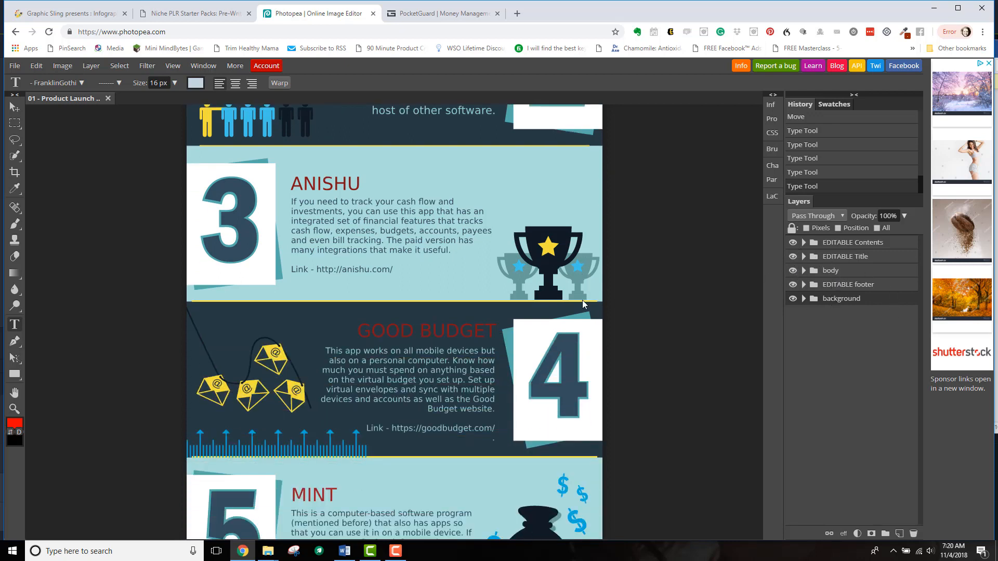
{"action": "scroll", "coordinate": [593, 300], "scroll_direction": "down", "scroll_amount": 3}
{"action": "scroll", "coordinate": [604, 298], "scroll_direction": "up", "scroll_amount": 3}
Toggle the body group's visibility to check what it contains, and expand the group
{"action": "left_click", "coordinate": [793, 270]}
{"action": "left_click", "coordinate": [793, 270]}
{"action": "left_click", "coordinate": [803, 271]}
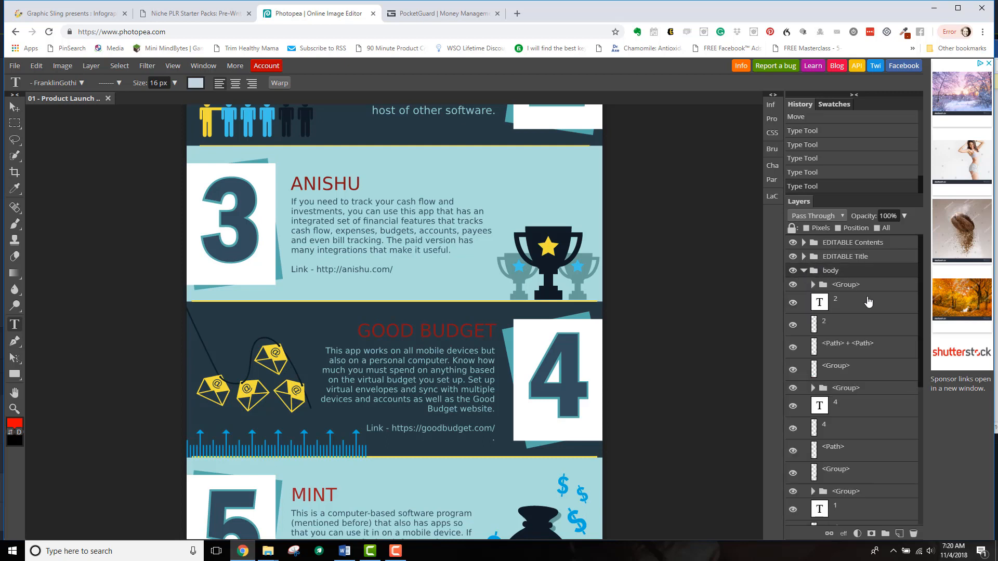
Hide and show the text layer 2 in the body group to identify what it draws on the infographic
{"action": "scroll", "coordinate": [858, 294], "scroll_direction": "down", "scroll_amount": 1}
{"action": "scroll", "coordinate": [849, 285], "scroll_direction": "up", "scroll_amount": 1}
{"action": "scroll", "coordinate": [582, 288], "scroll_direction": "up", "scroll_amount": 2}
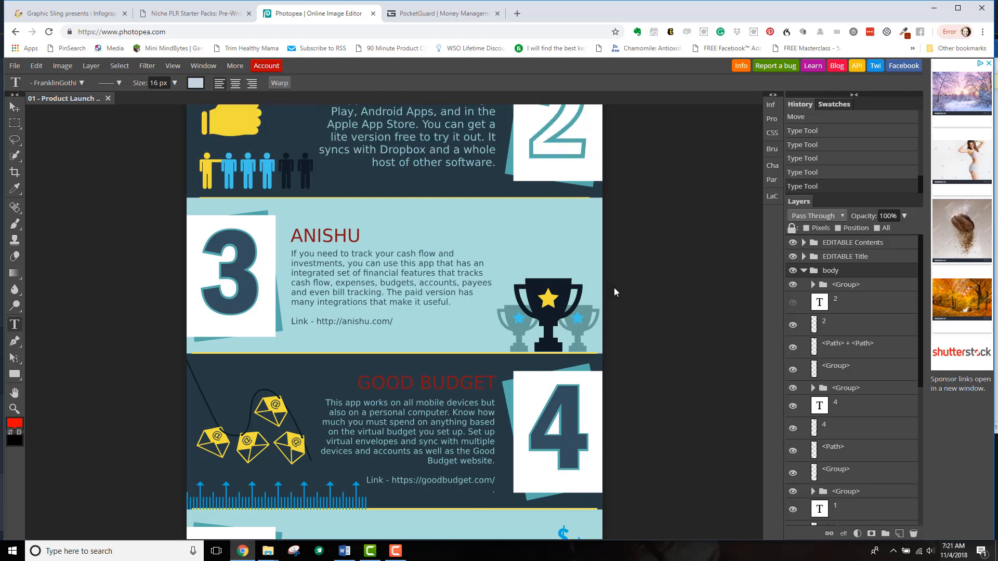
{"action": "left_click", "coordinate": [793, 303]}
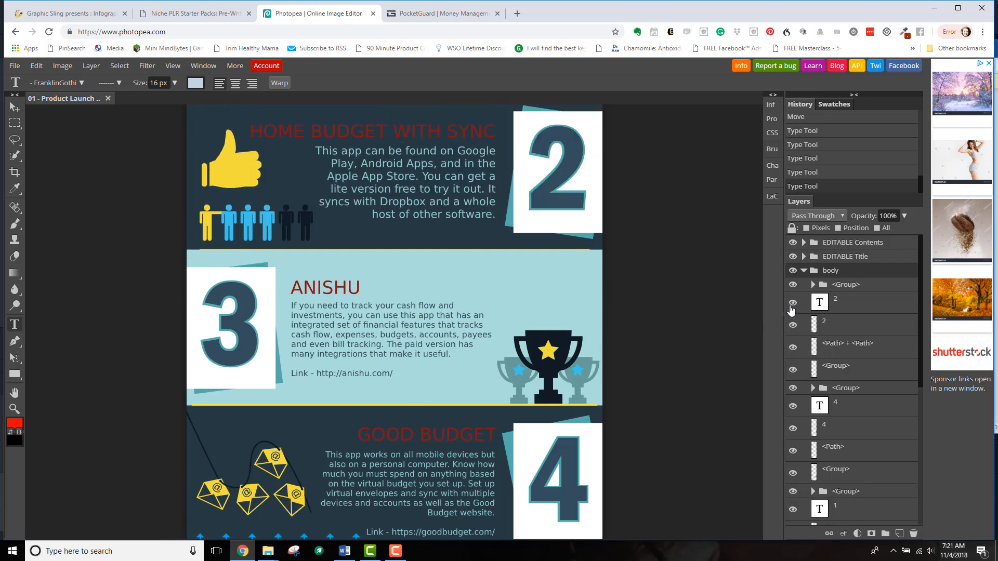
Toggle a group layer in the body folder to identify it, hide section 4's blue arrow graphic, and look through the remaining body layers
{"action": "scroll", "coordinate": [834, 365], "scroll_direction": "down", "scroll_amount": 1}
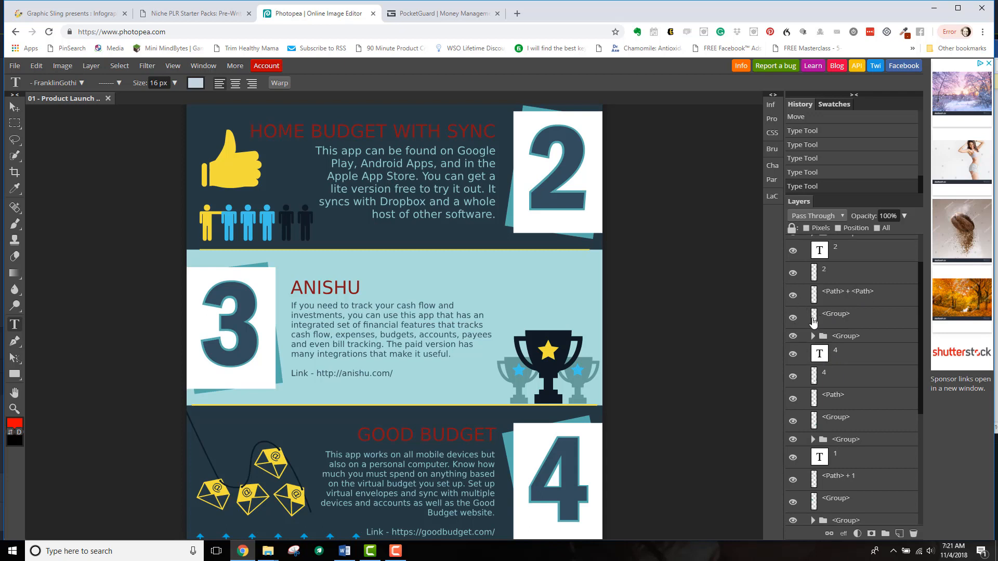
{"action": "left_click", "coordinate": [792, 318]}
{"action": "left_click", "coordinate": [793, 320]}
{"action": "scroll", "coordinate": [794, 322], "scroll_direction": "down", "scroll_amount": 4}
{"action": "scroll", "coordinate": [404, 359], "scroll_direction": "down", "scroll_amount": 1}
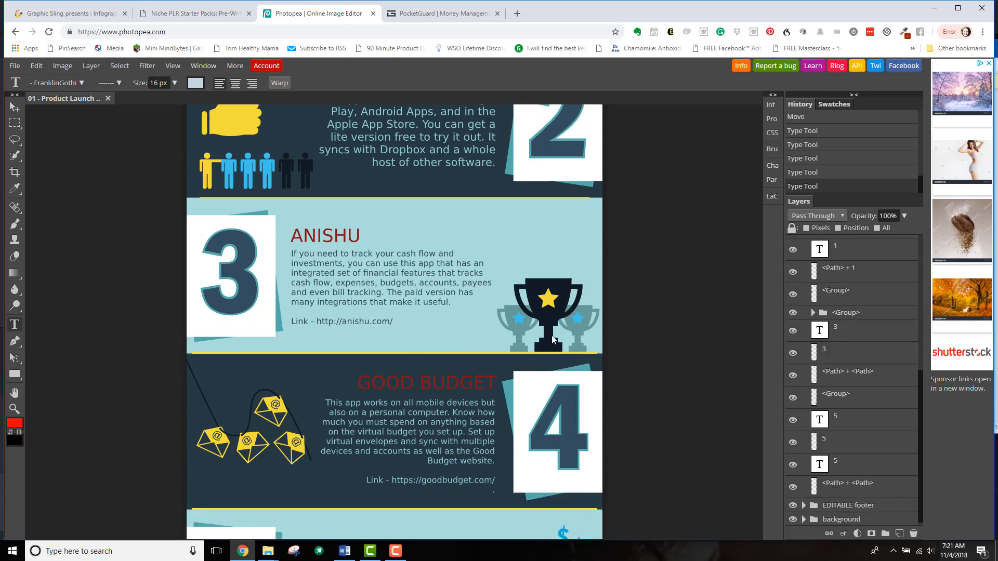
{"action": "scroll", "coordinate": [460, 348], "scroll_direction": "down", "scroll_amount": 2}
{"action": "scroll", "coordinate": [483, 345], "scroll_direction": "up", "scroll_amount": 3}
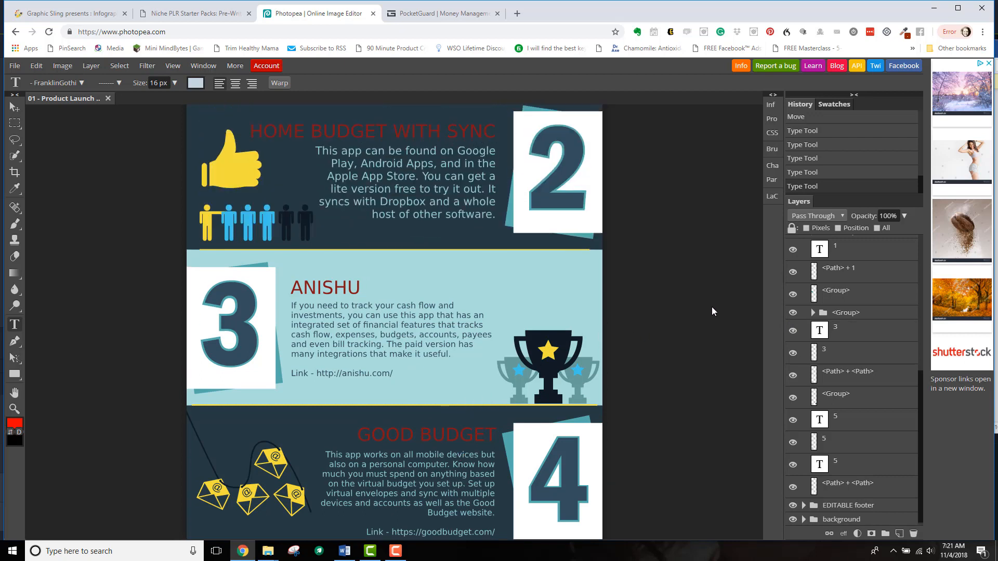